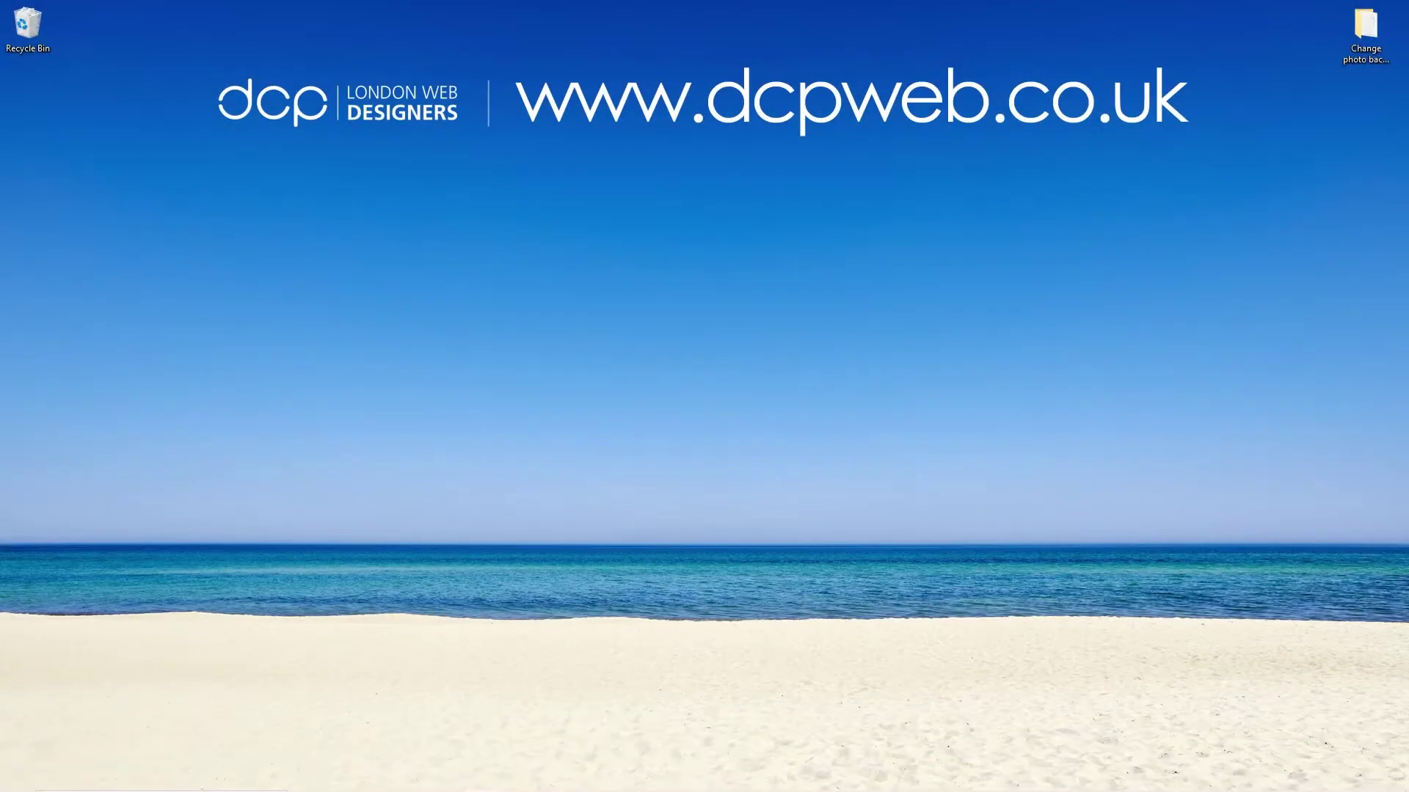
Preview the red-dress JPG from its folder in Windows Photos, then close the viewer
double_click(1366, 26)
left_click(562, 330)
double_click(562, 326)
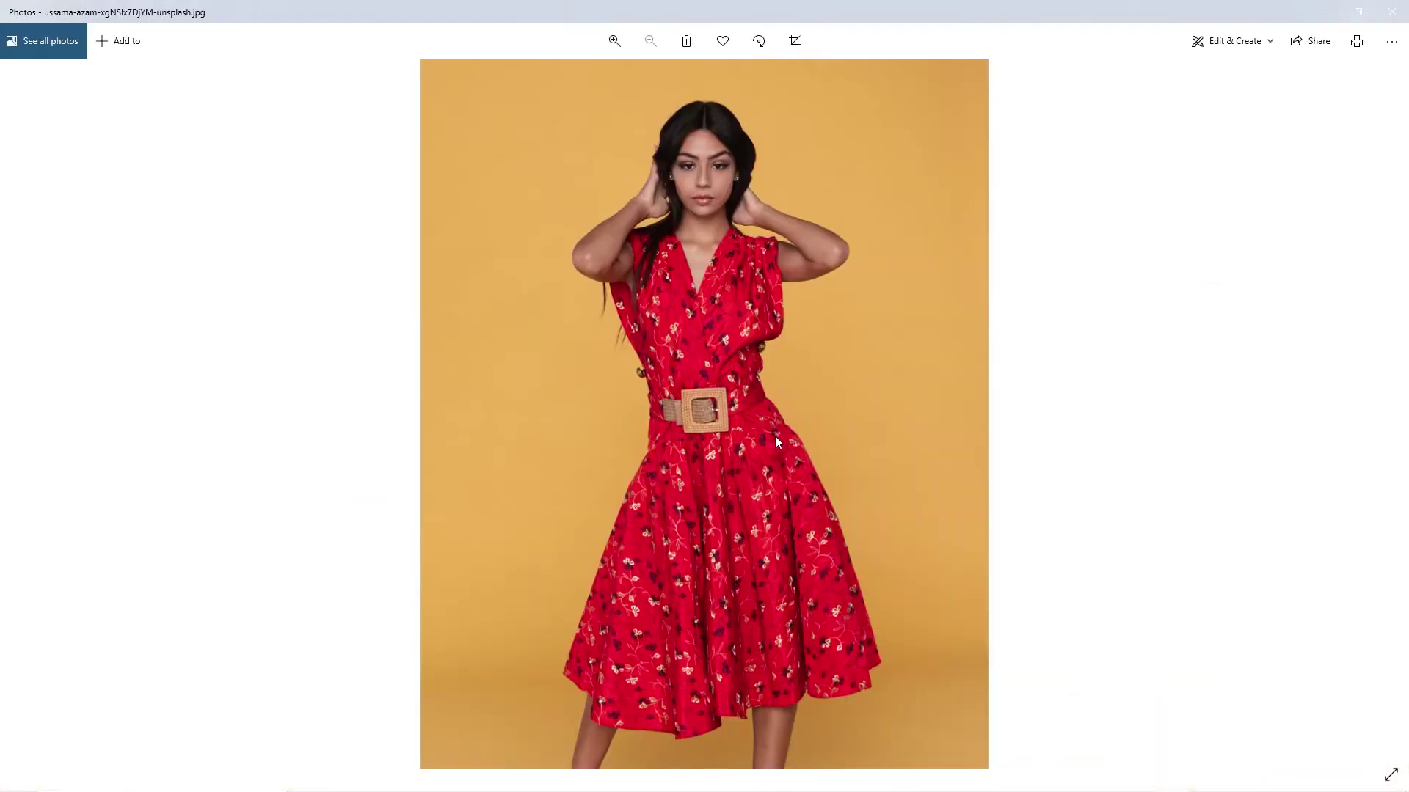
left_click(1392, 13)
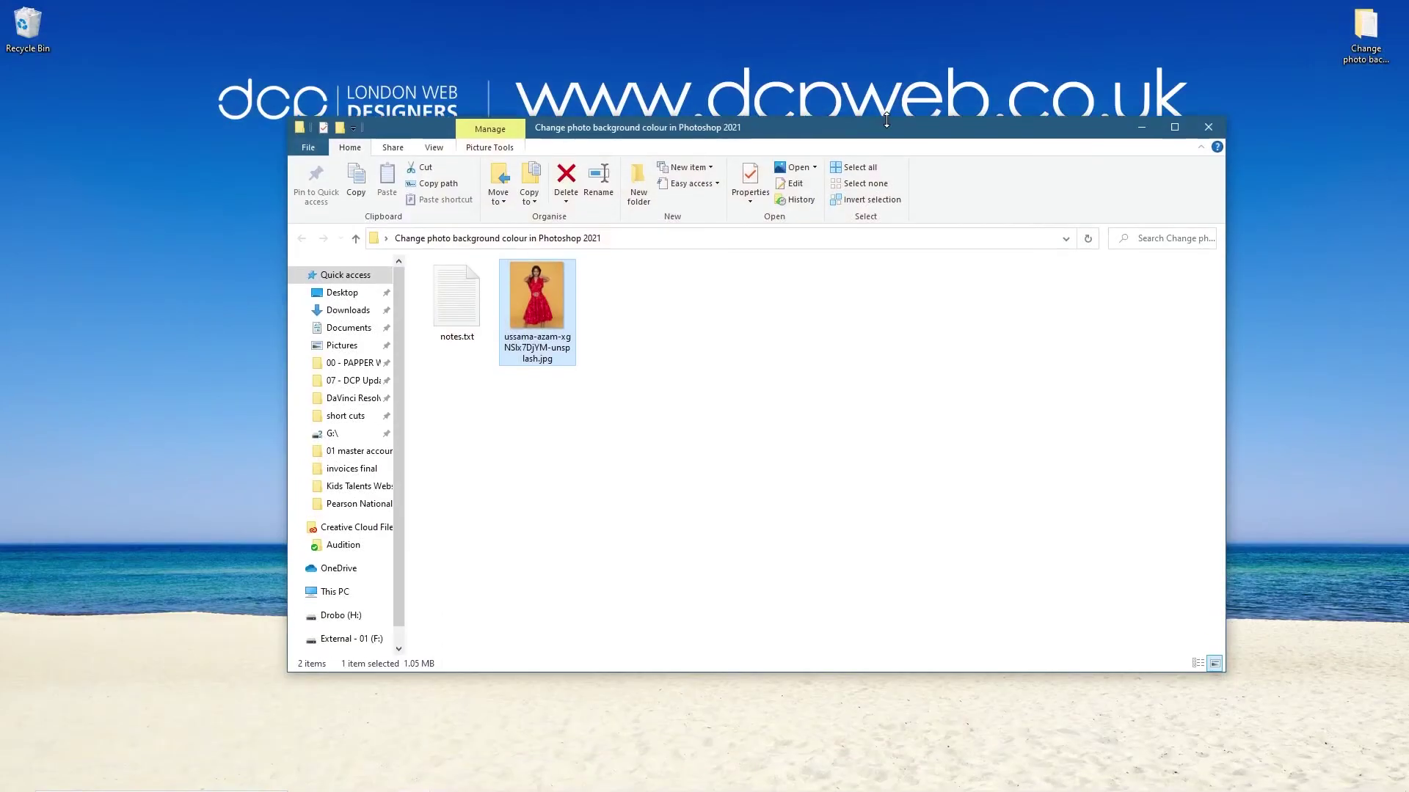
Bring the Photoshop home screen to the front from the open windows
key("super+Tab")
left_click(880, 132)
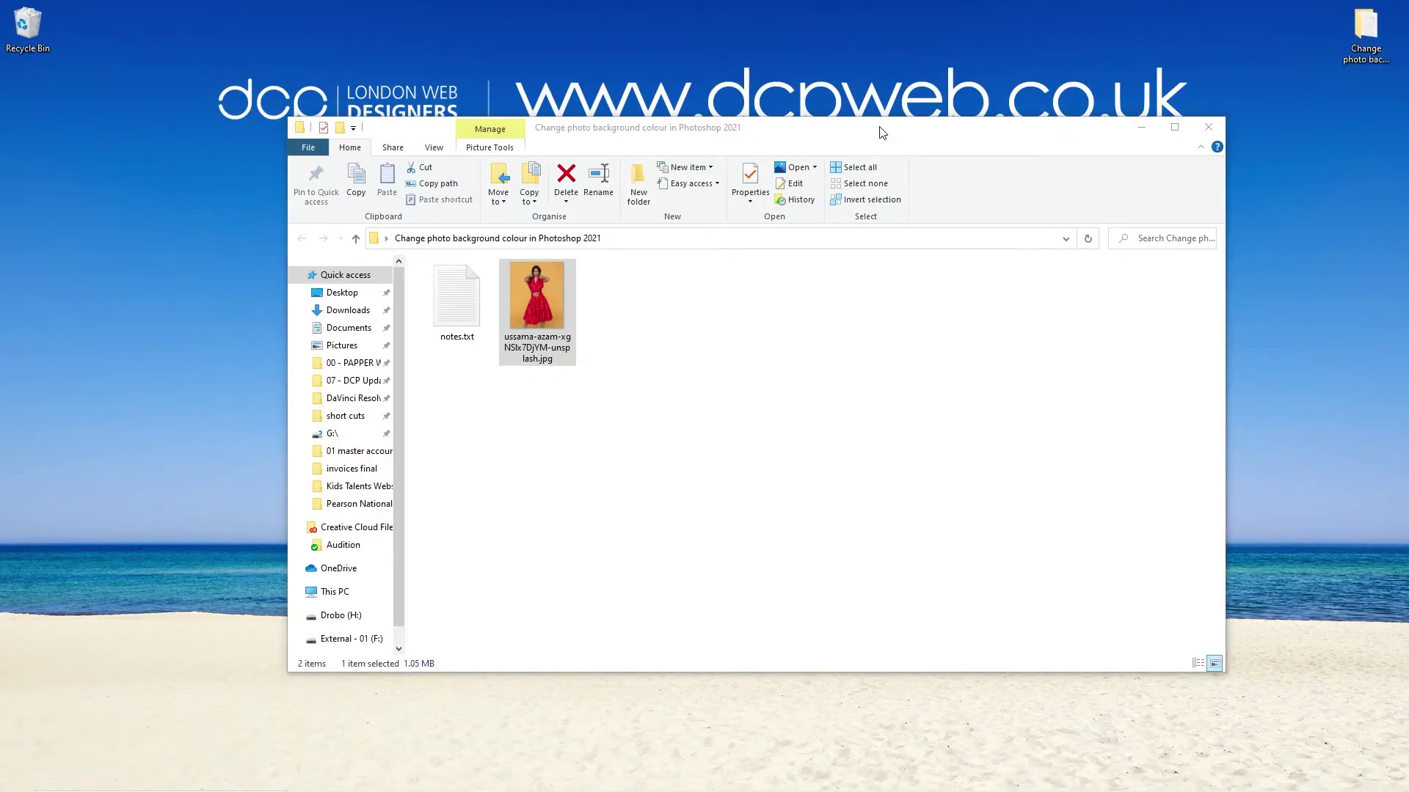
key("alt+Tab")
key("alt+Tab")
key("alt+Tab")
key("alt+Tab")
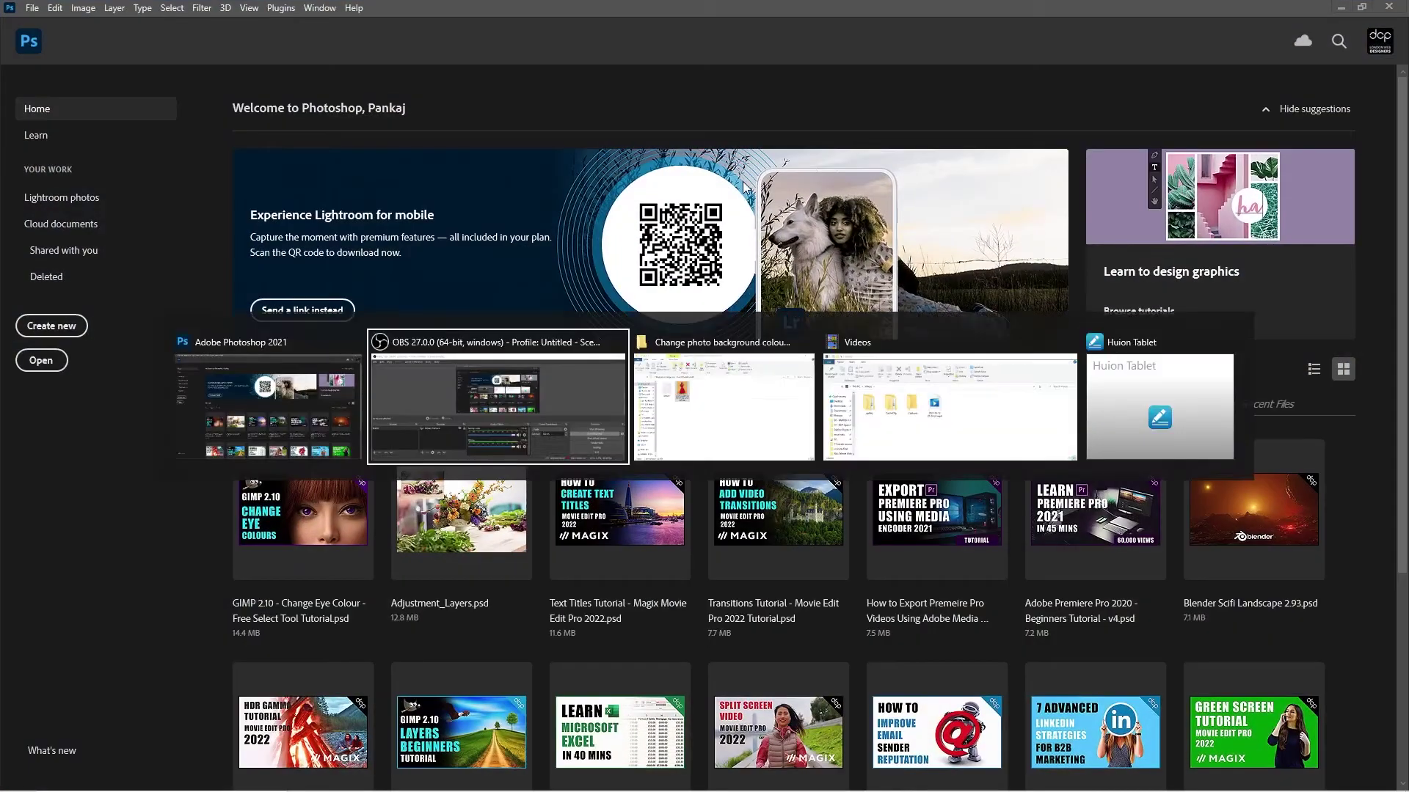
key("alt+Tab")
Load the red-dress JPG into Photoshop and unlock its Background as Layer 0
left_click_drag(537, 319, 169, 420)
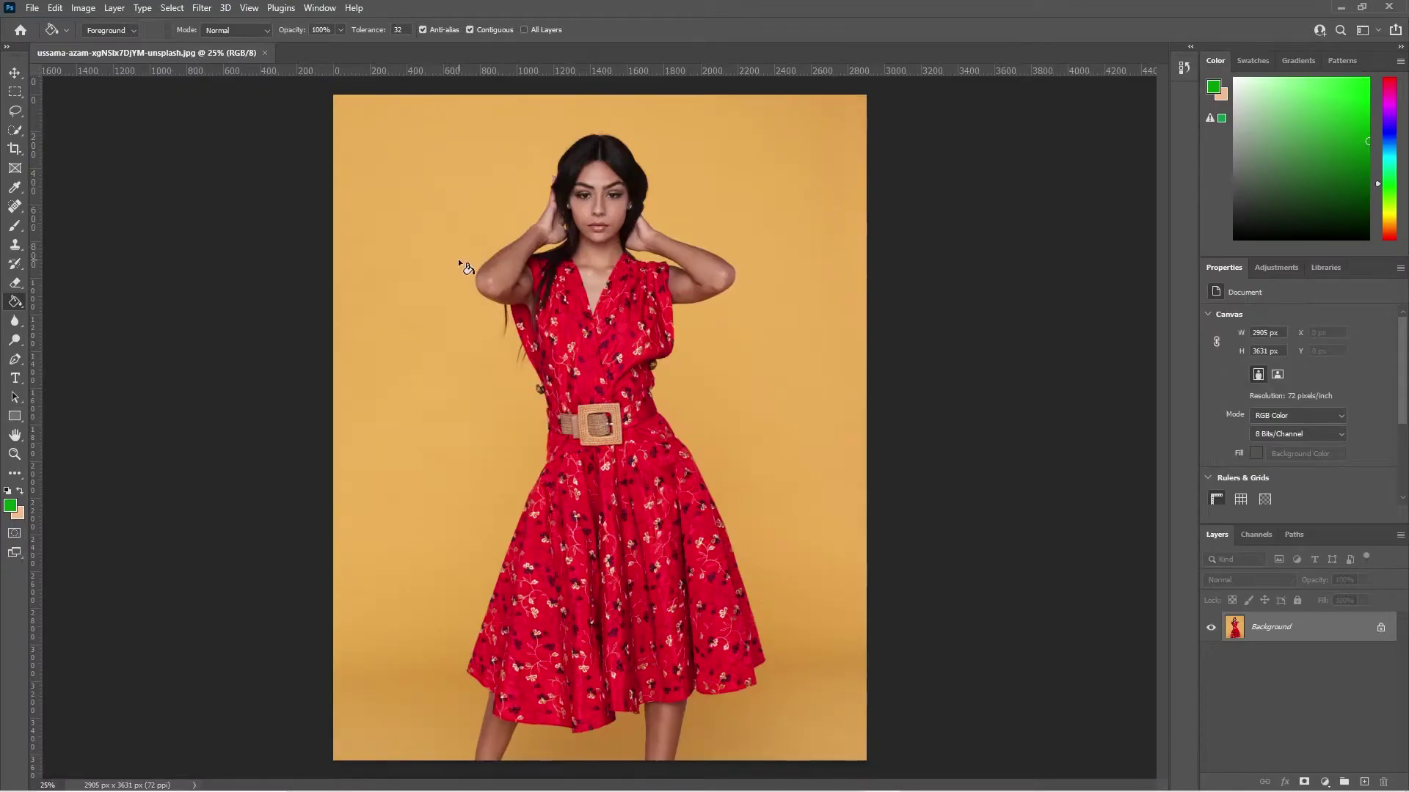
left_click(14, 73)
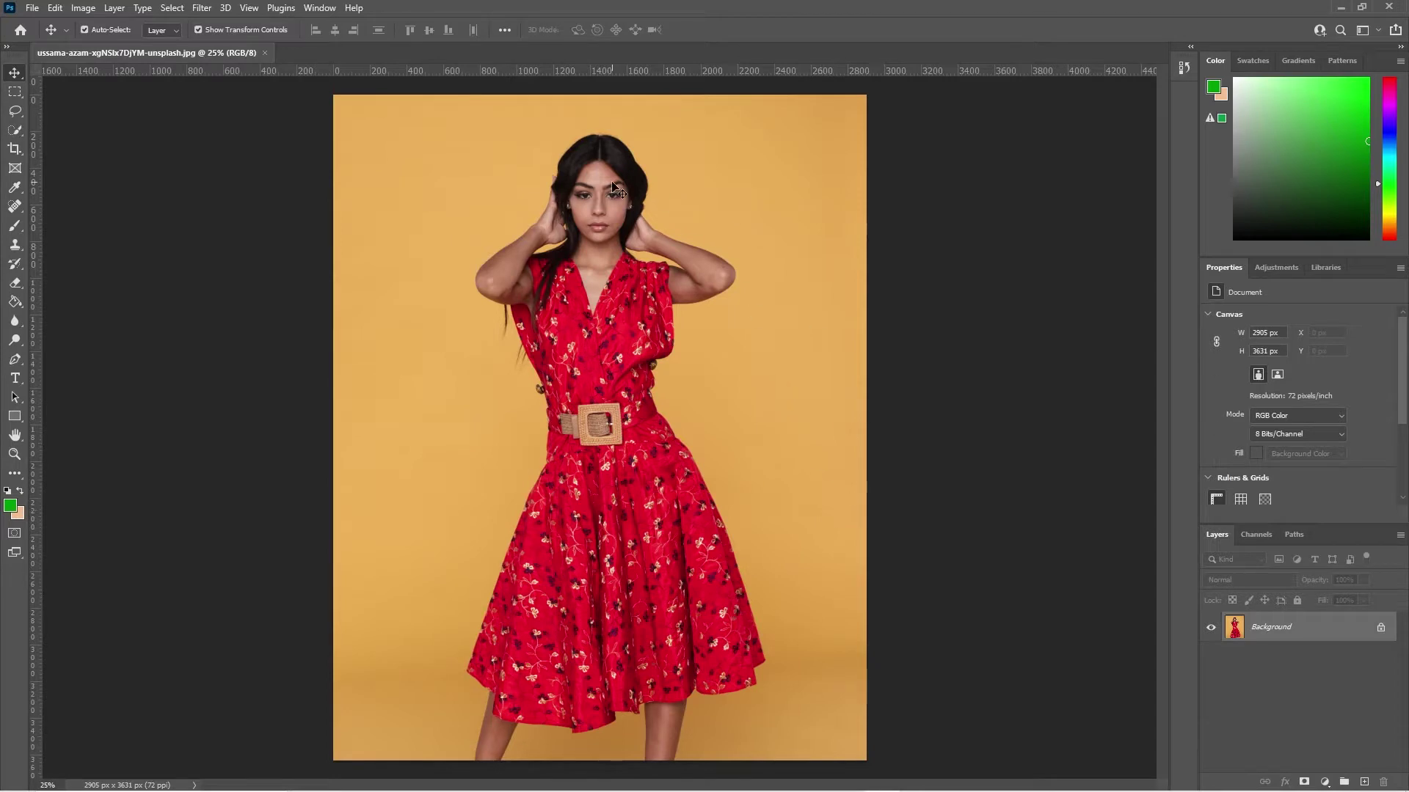
left_click(1382, 629)
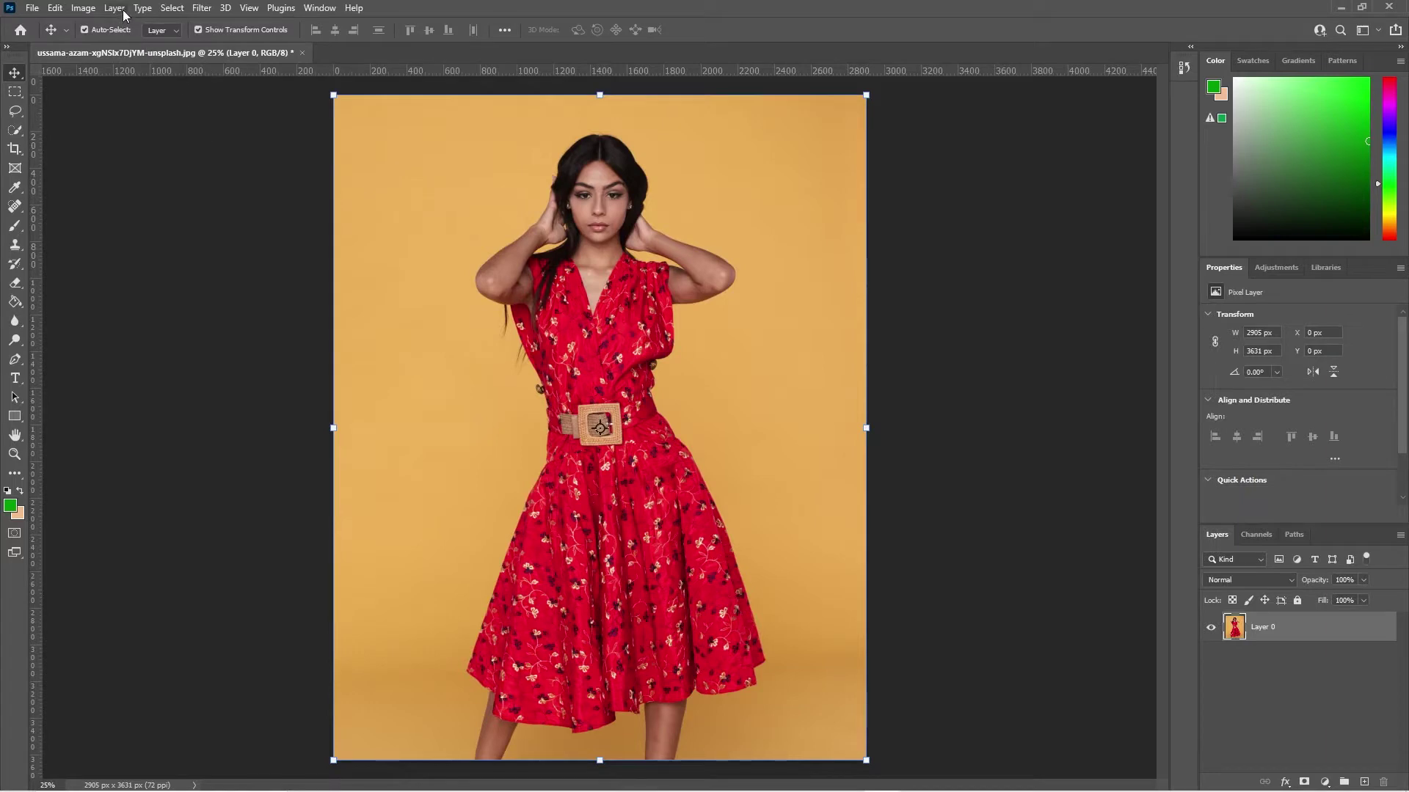
left_click(167, 9)
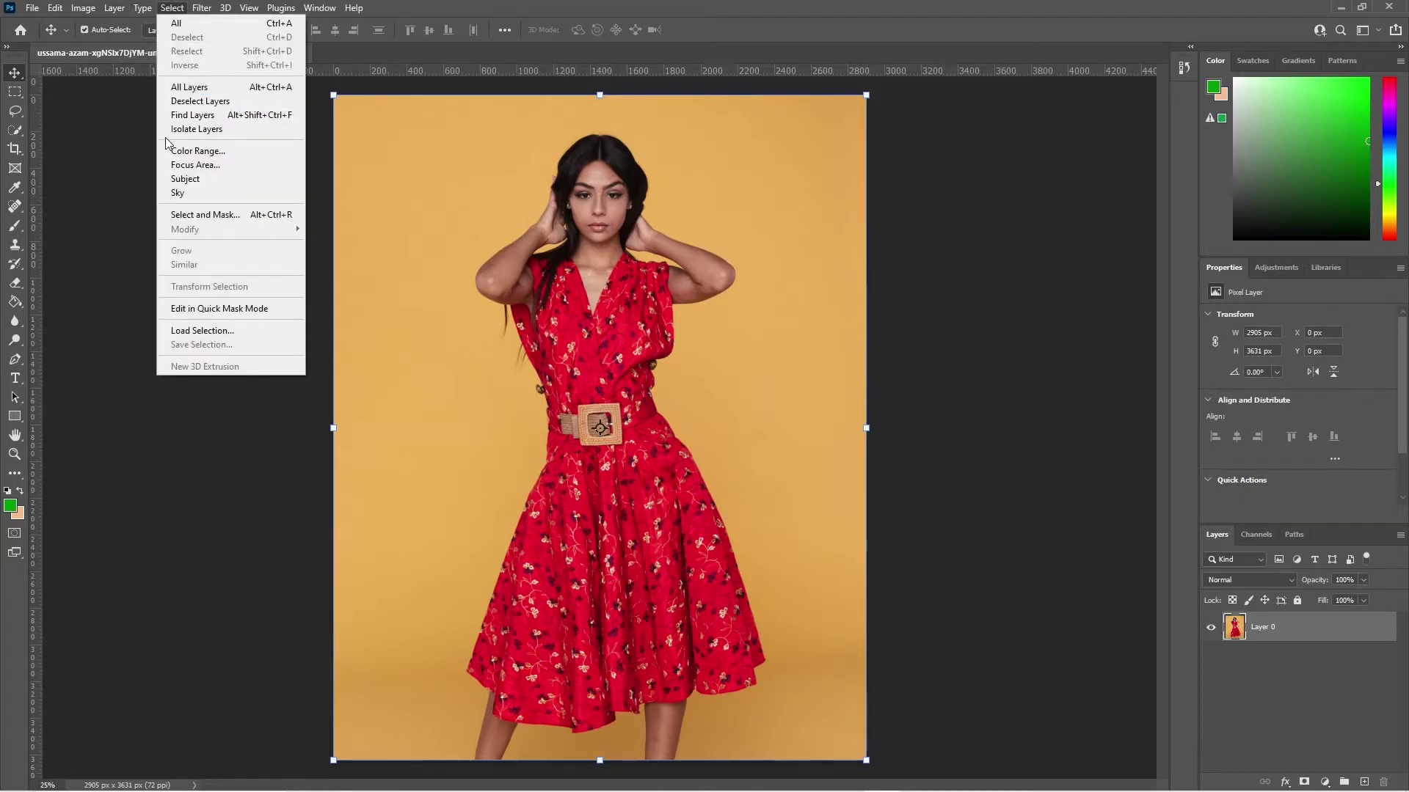
Apply Select > Subject to outline the woman against the orange-yellow backdrop
left_click(186, 179)
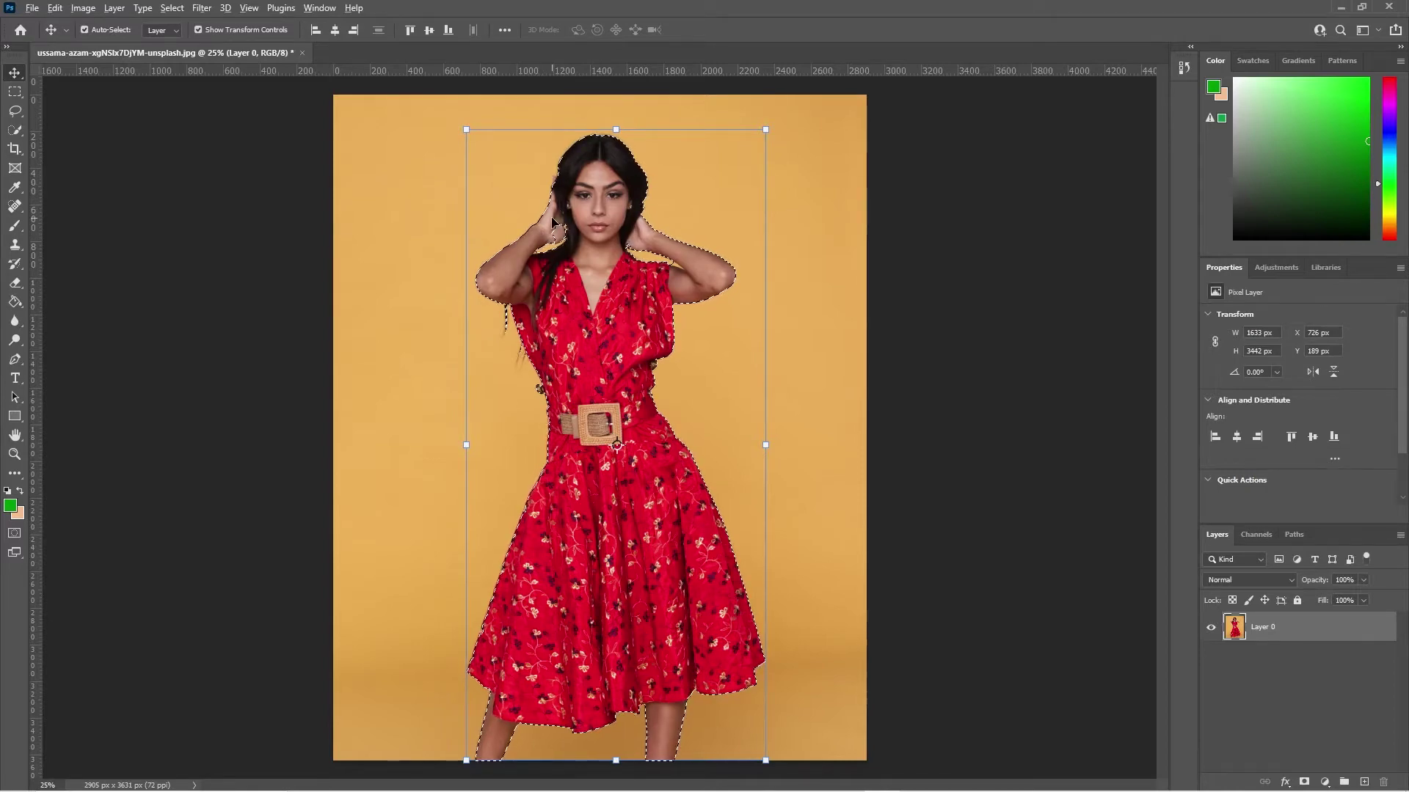
scroll(554, 222, "up", 1)
Zoom and pan in on the woman's face and raised hands to inspect the selection edges
scroll(554, 222, "up", 1)
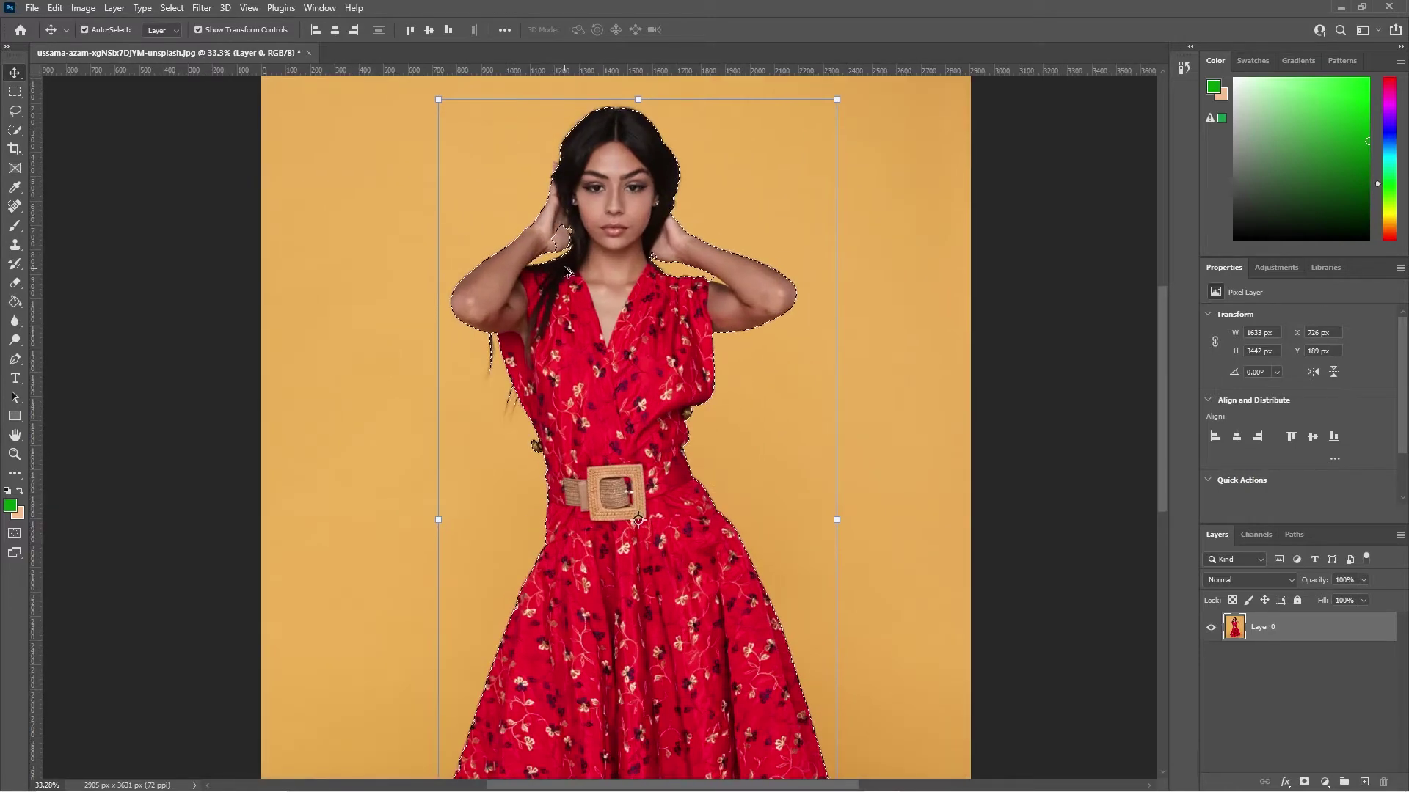
scroll(562, 233, "up", 2)
scroll(563, 239, "up", 4)
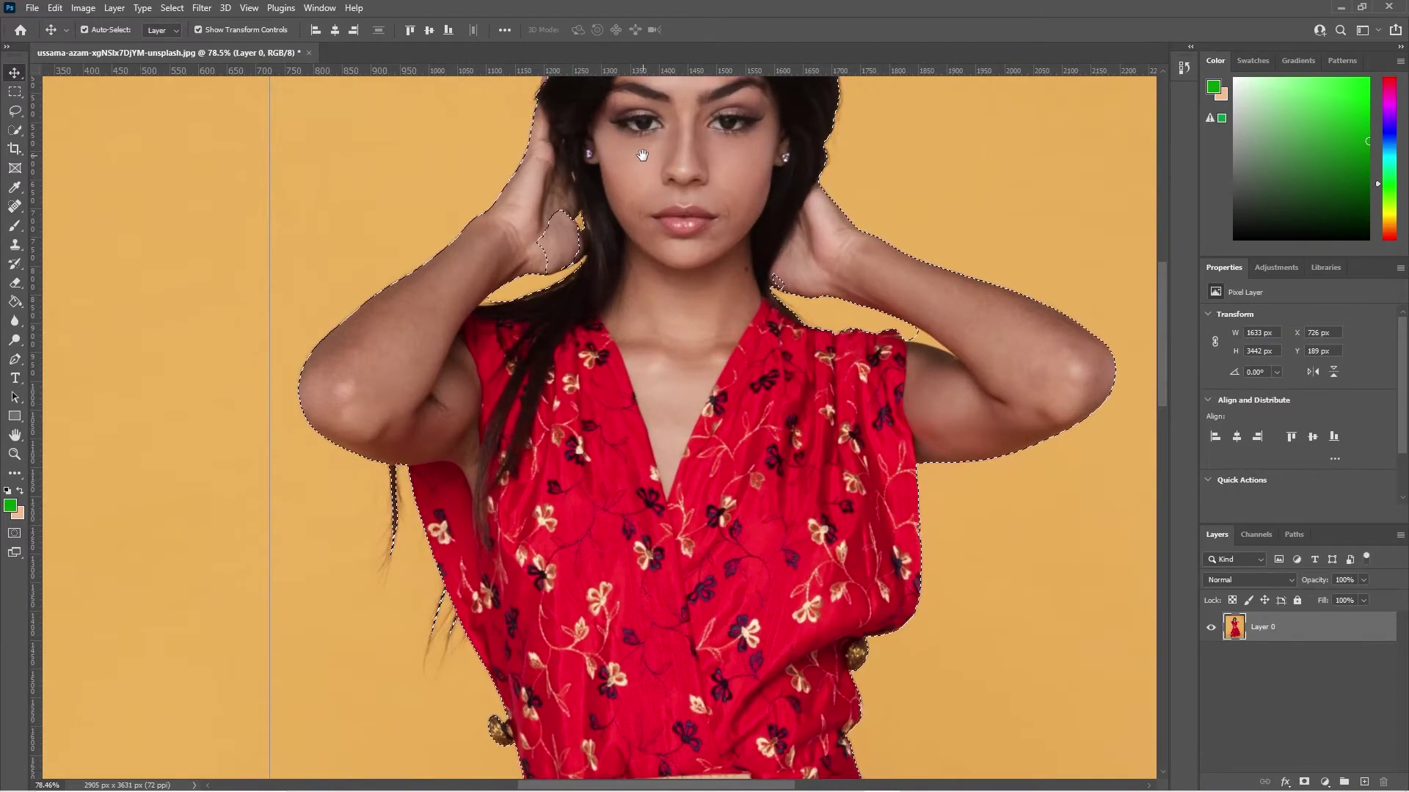
left_click_drag(641, 156, 629, 330)
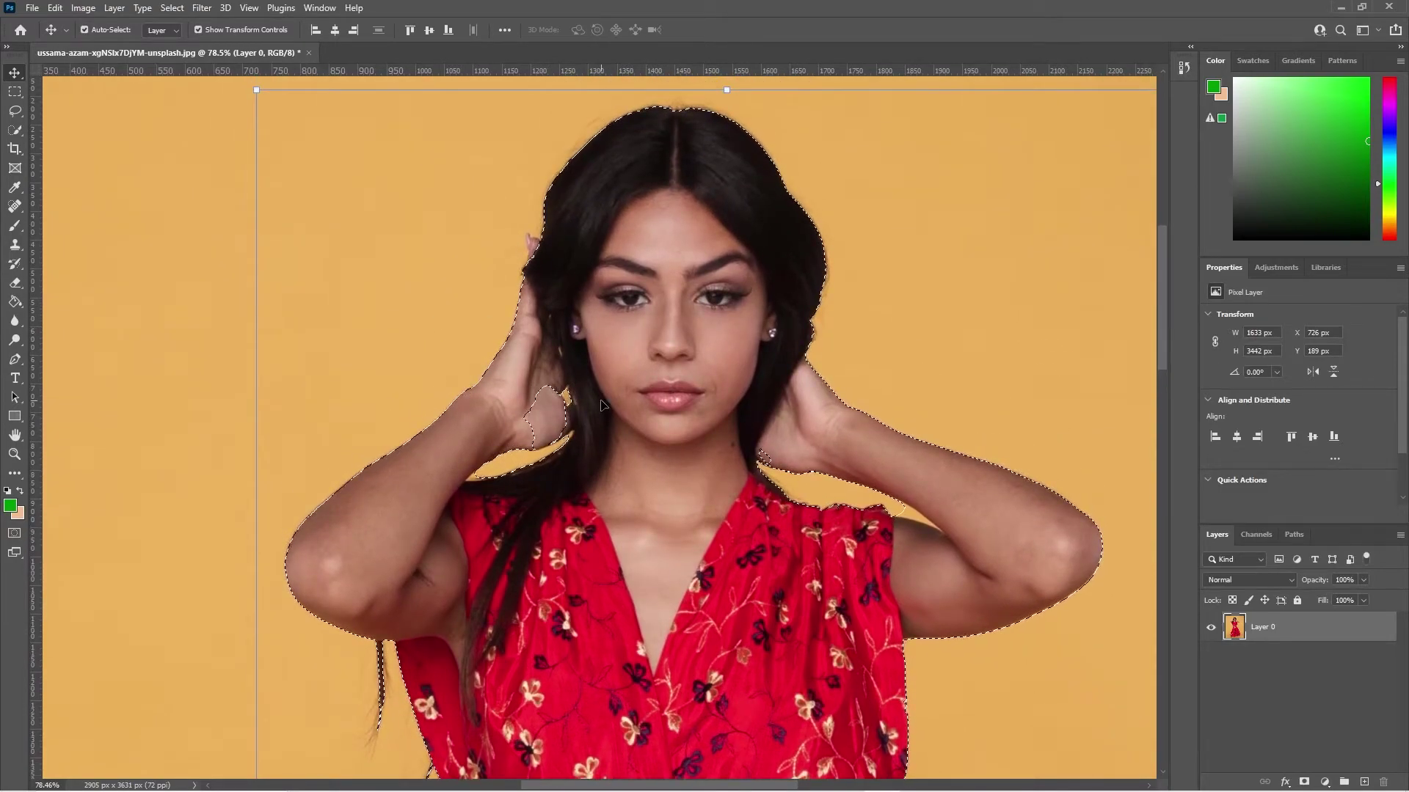
scroll(547, 428, "up", 1)
scroll(546, 428, "up", 6)
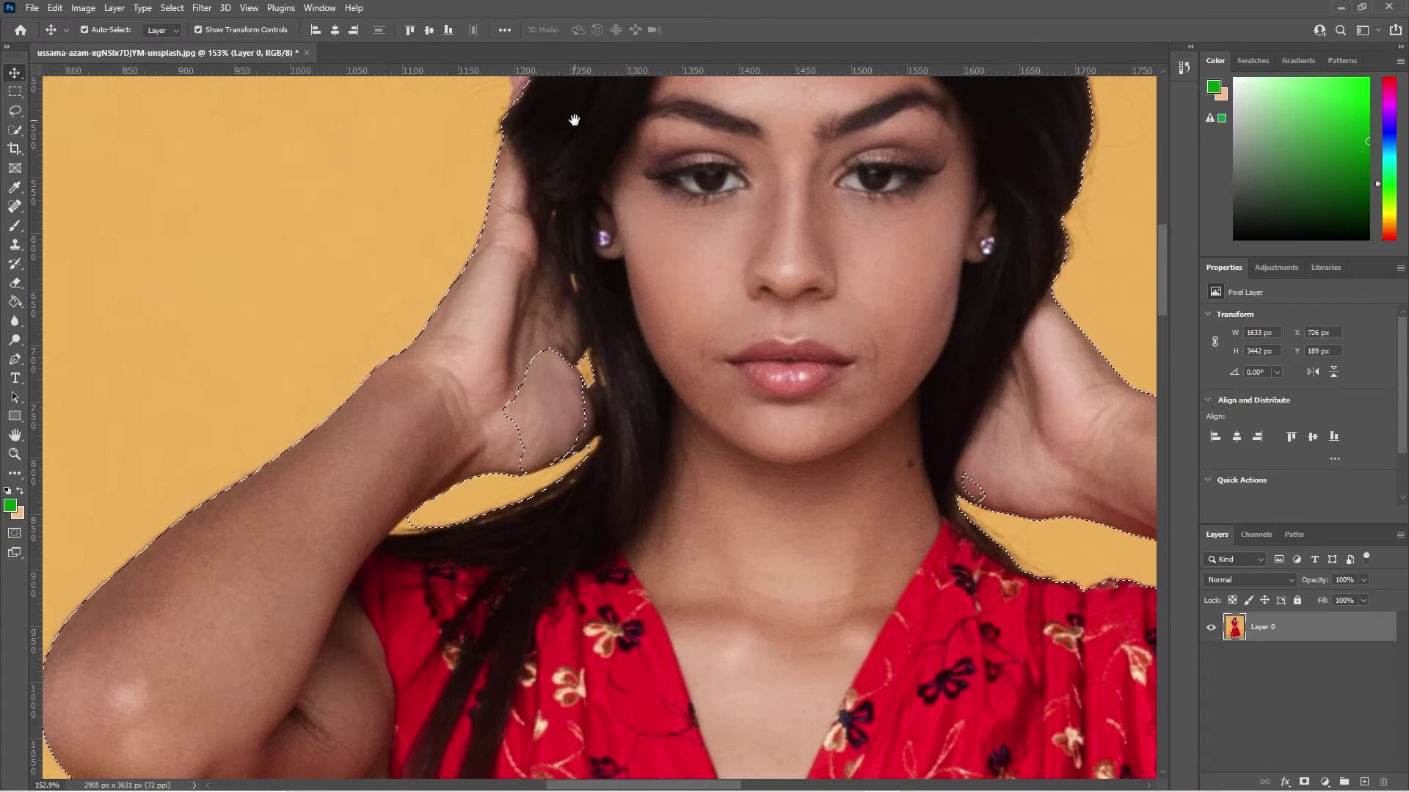
scroll(572, 117, "up", 5)
scroll(573, 117, "left", 2)
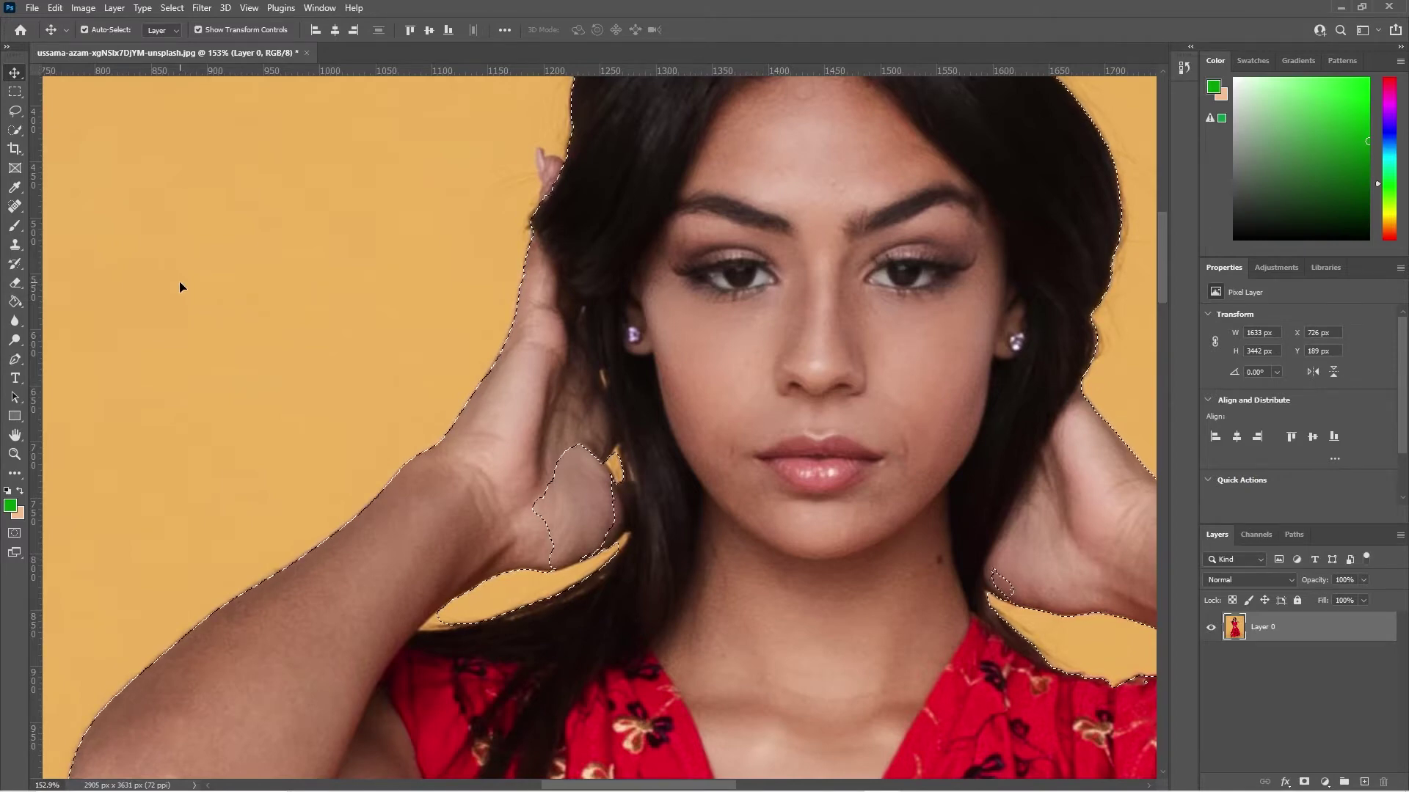
left_click(15, 130)
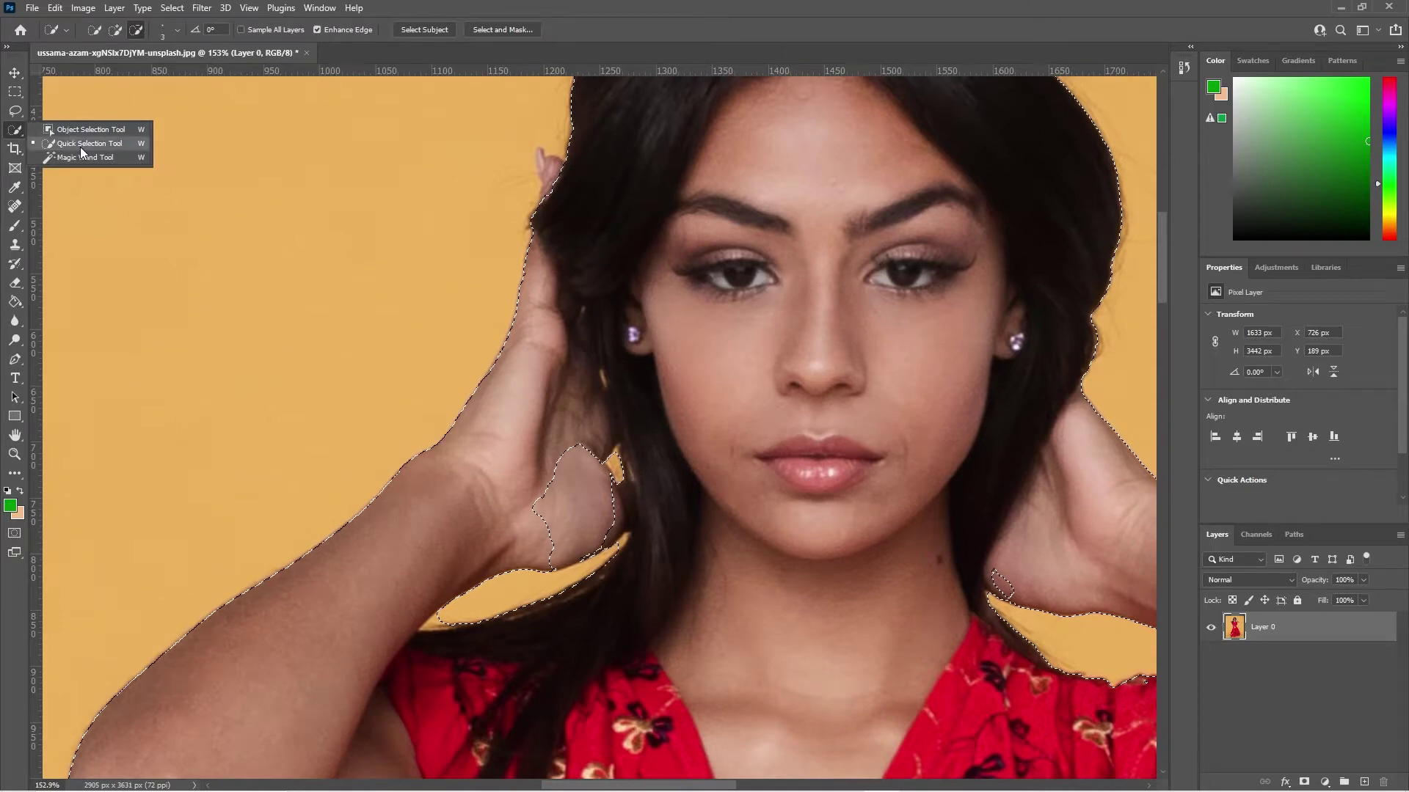
Choose the Quick Selection Tool with a 12 px brush size
left_click(81, 144)
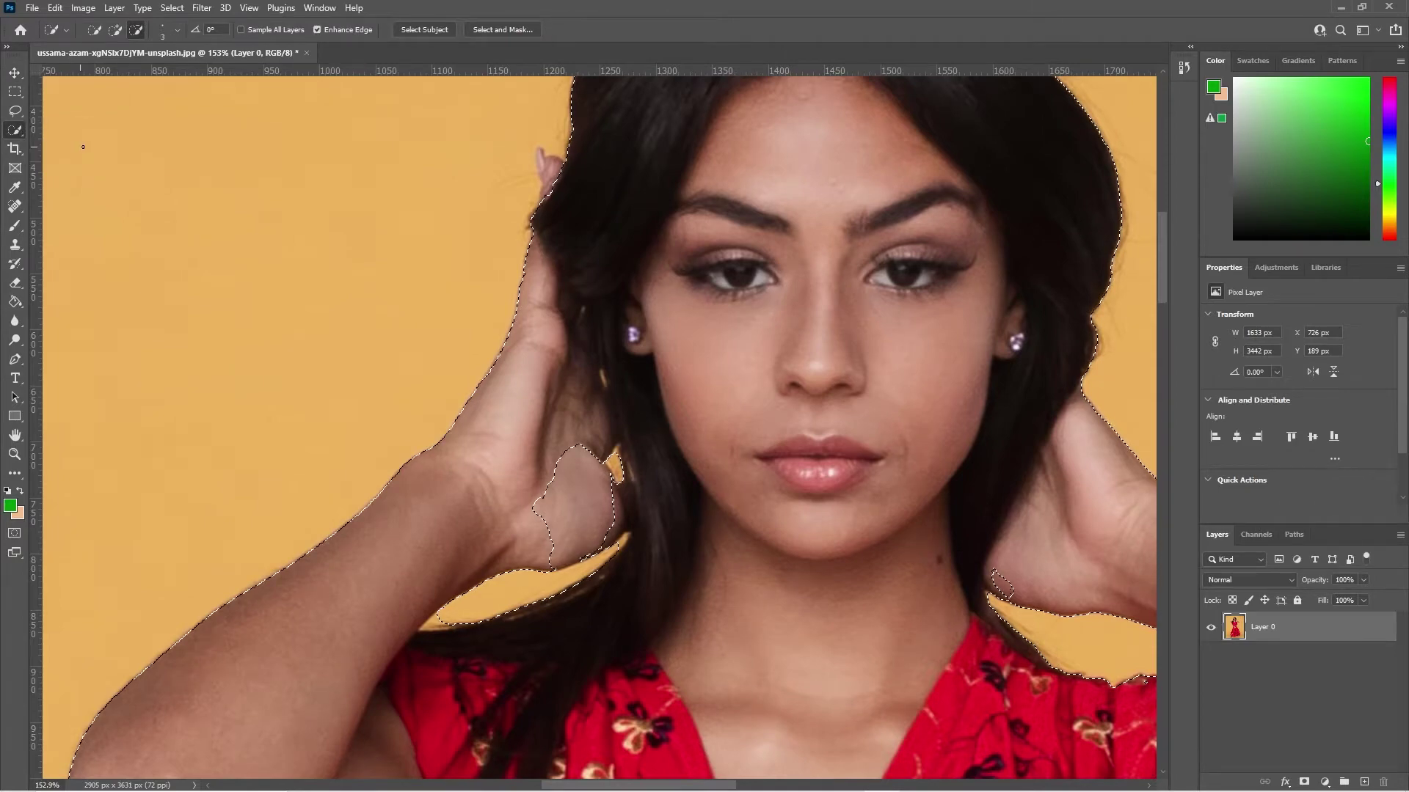
left_click(179, 29)
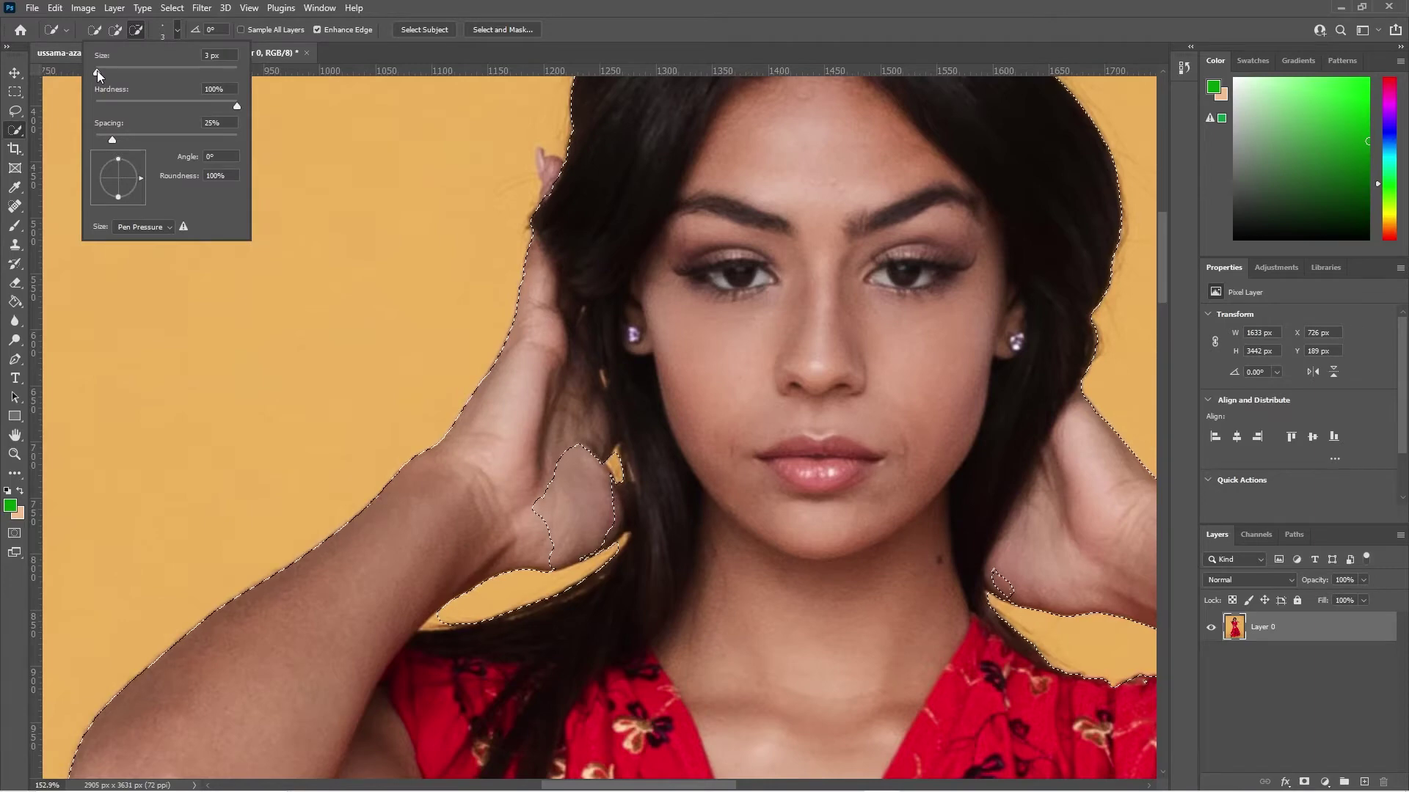
left_click_drag(97, 70, 104, 72)
left_click(623, 11)
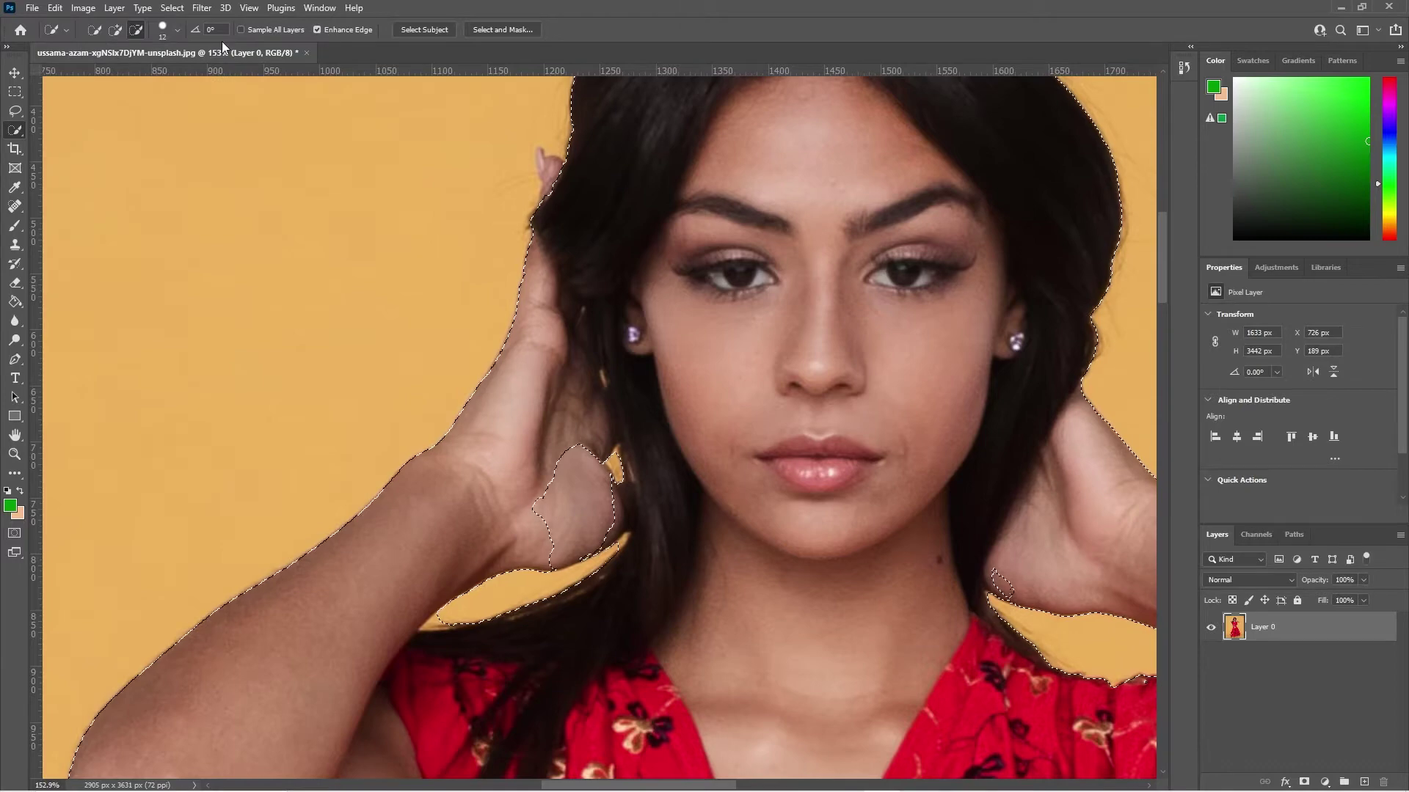
Subtract the background gap between the left hand and hair from the selection
left_click(137, 31)
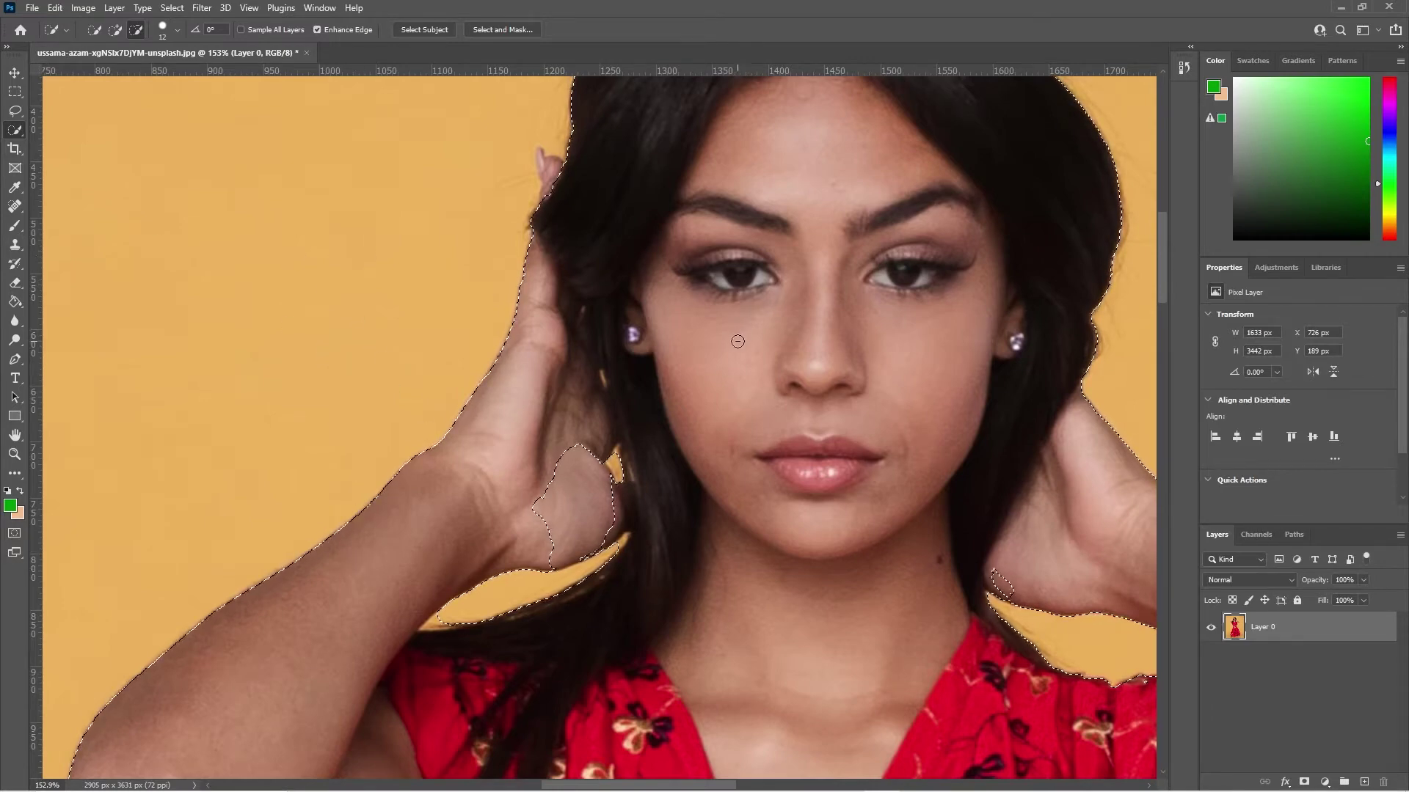
key("shift")
key("shift")
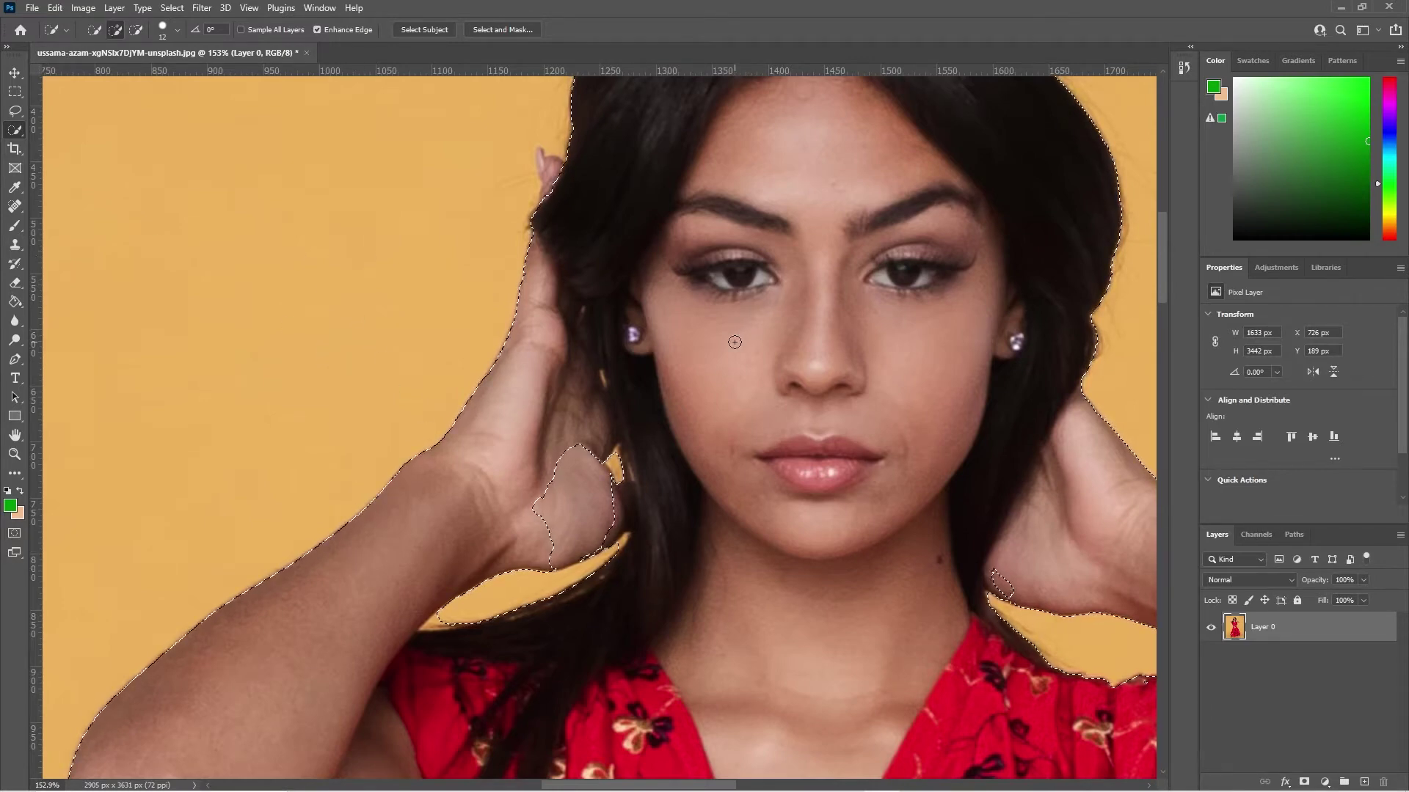
key("alt")
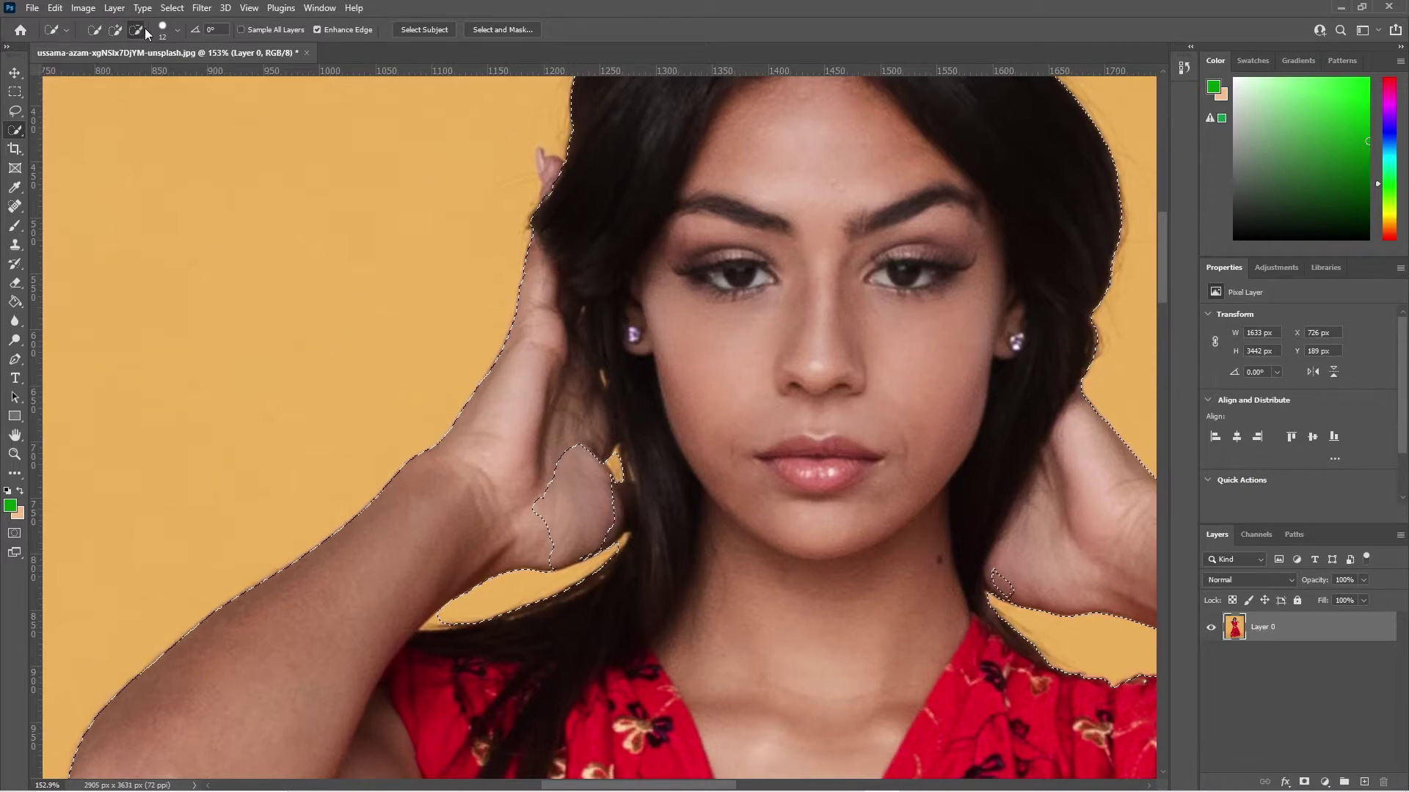
key("alt")
key("alt")
key("alt")
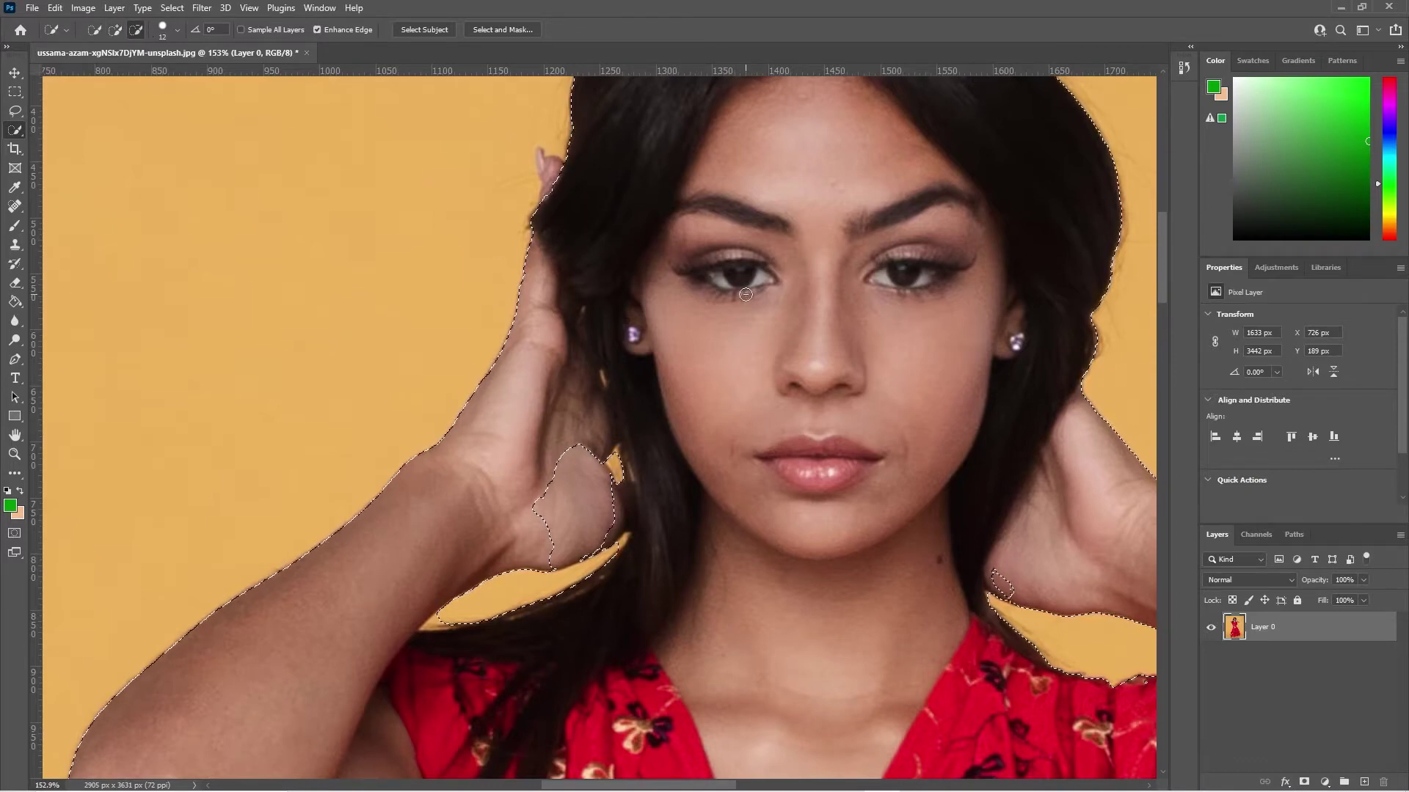
key("alt")
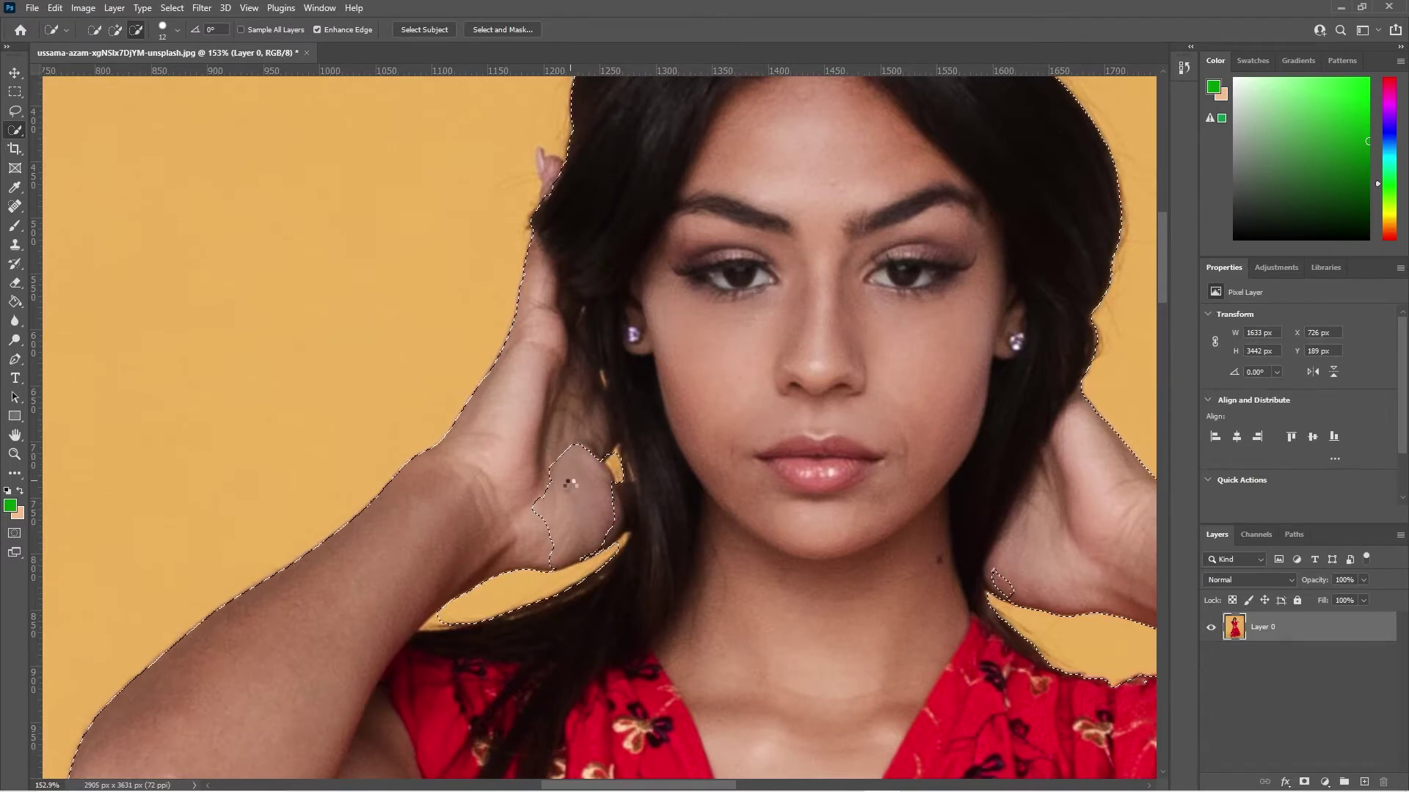
key("alt")
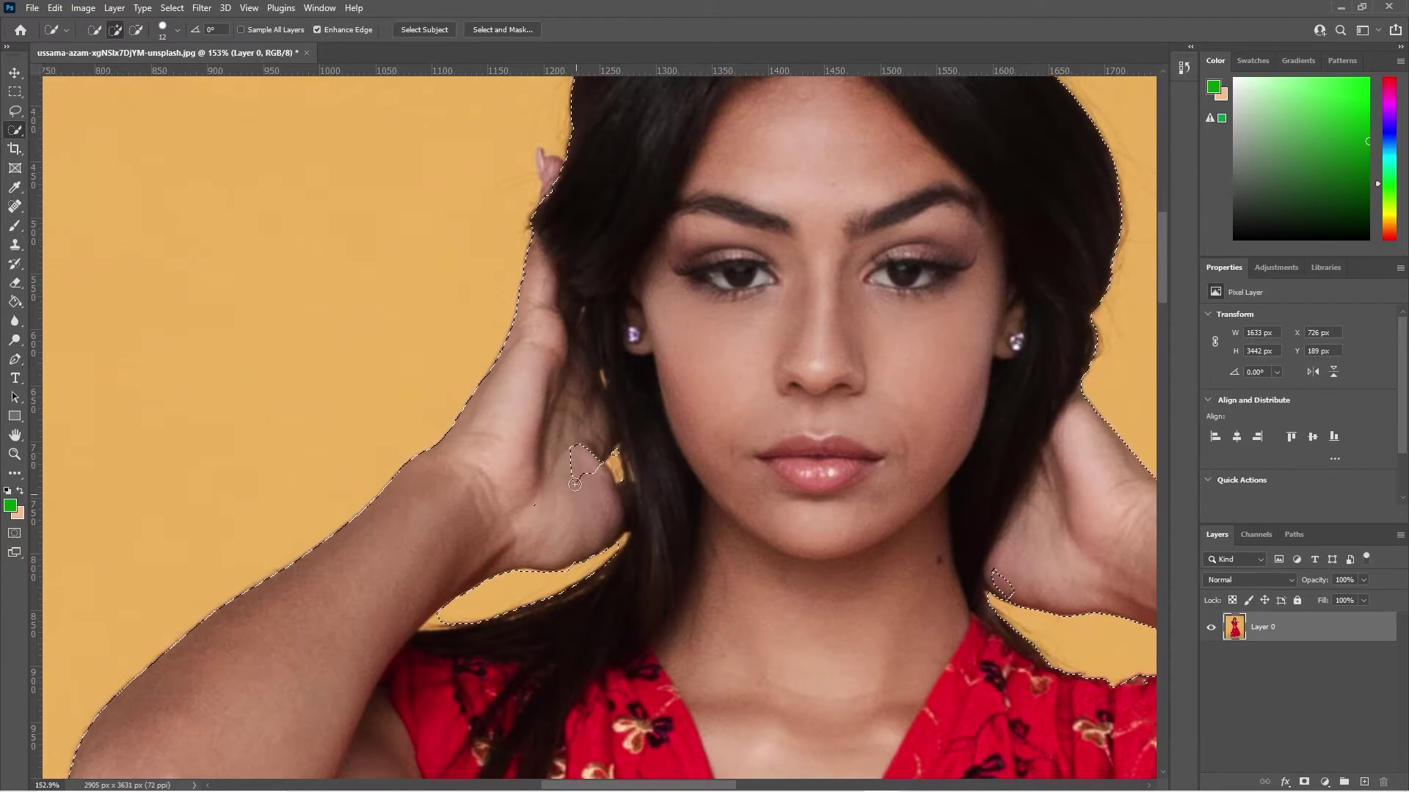
left_click(566, 514, "alt")
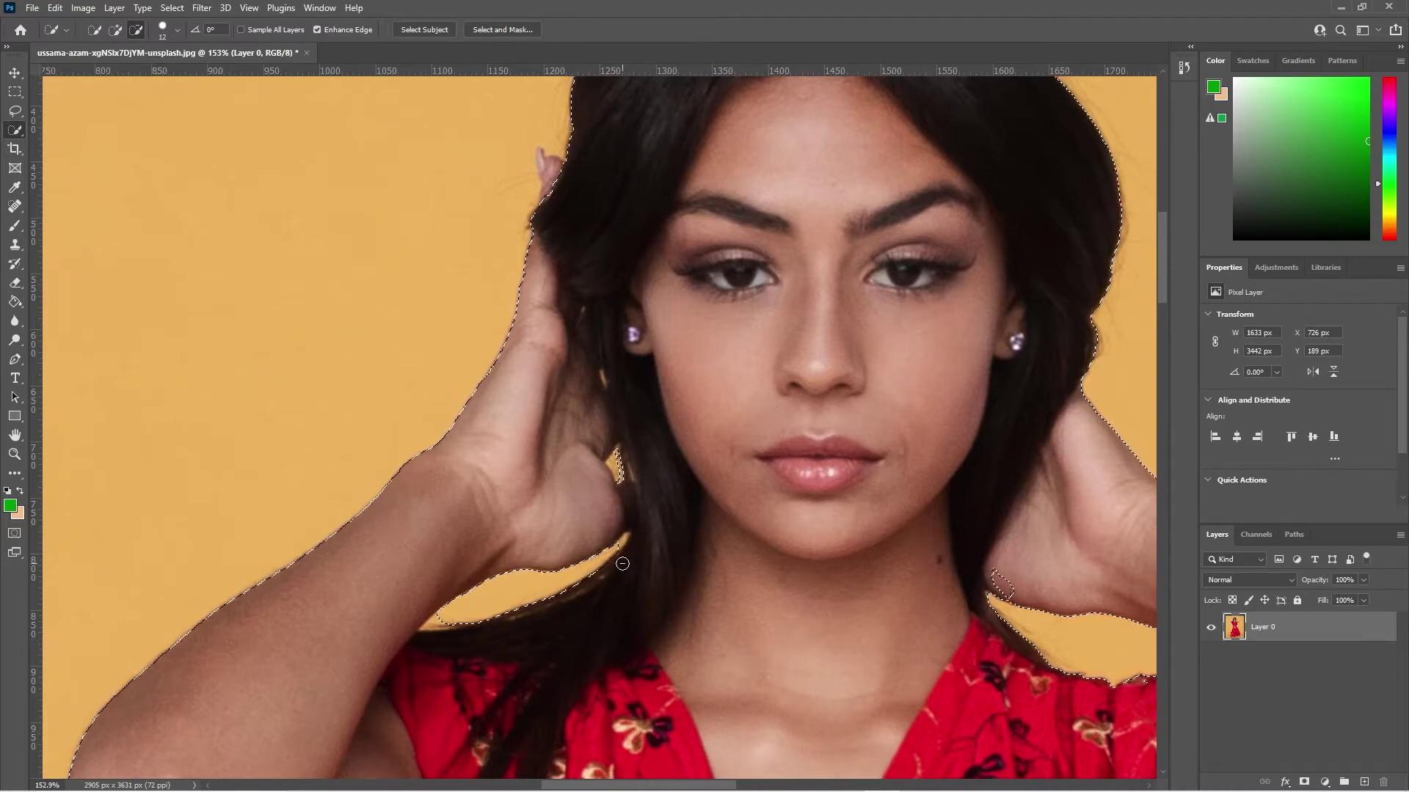
scroll(623, 550, "up", 3)
scroll(623, 548, "up", 5)
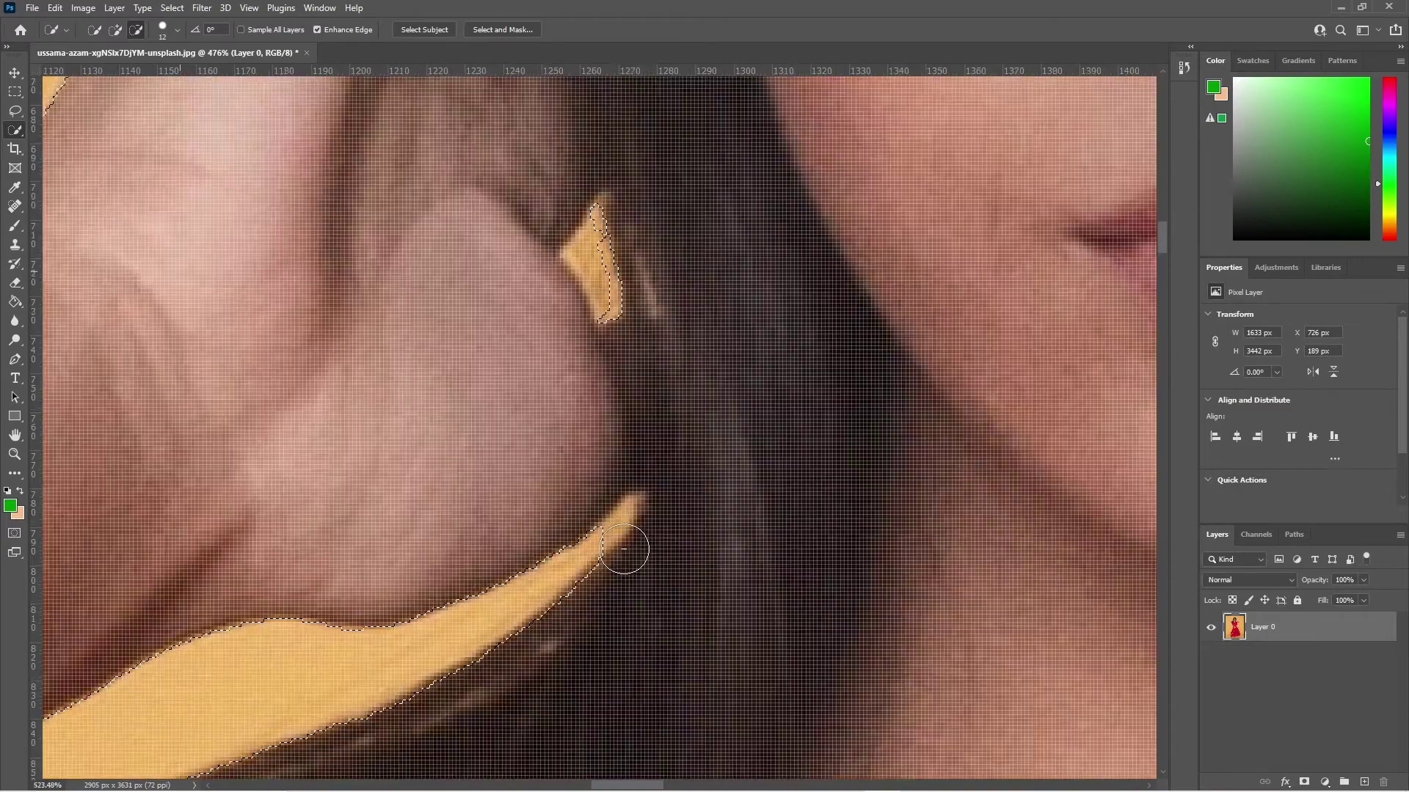
Shrink the brush to 5 px and extend the selection along the background sliver's tip
left_click(177, 29)
left_click_drag(108, 74, 99, 74)
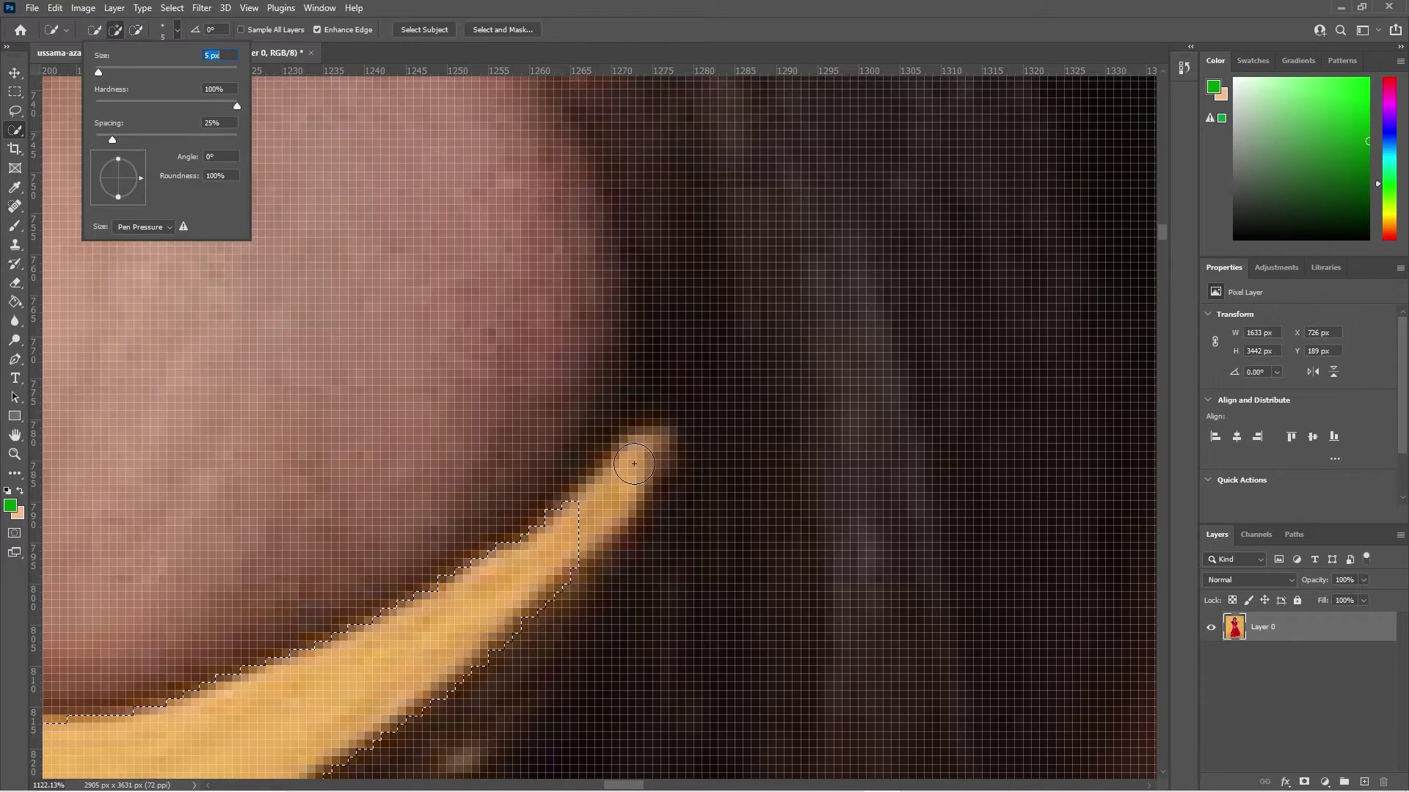
mouse_move(595, 508)
left_mouse_down()
mouse_move(588, 521)
mouse_move(611, 502)
left_mouse_up()
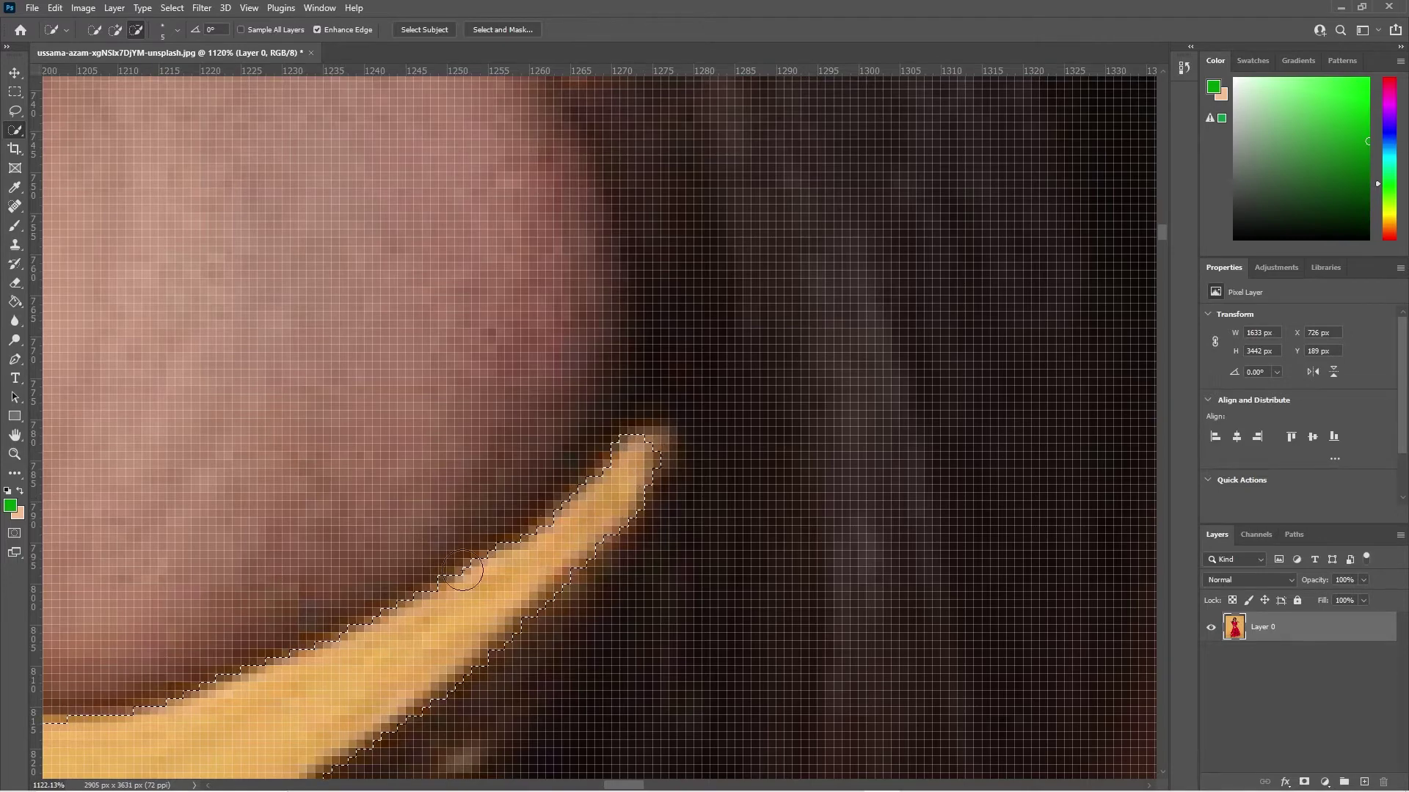
Follow the hand's edge and select the light hair strand near the ear
mouse_move(301, 507)
left_mouse_down()
mouse_move(438, 381)
mouse_move(305, 472)
mouse_move(783, 280)
mouse_move(455, 390)
mouse_move(390, 425)
mouse_move(367, 459)
mouse_move(344, 451)
left_mouse_up()
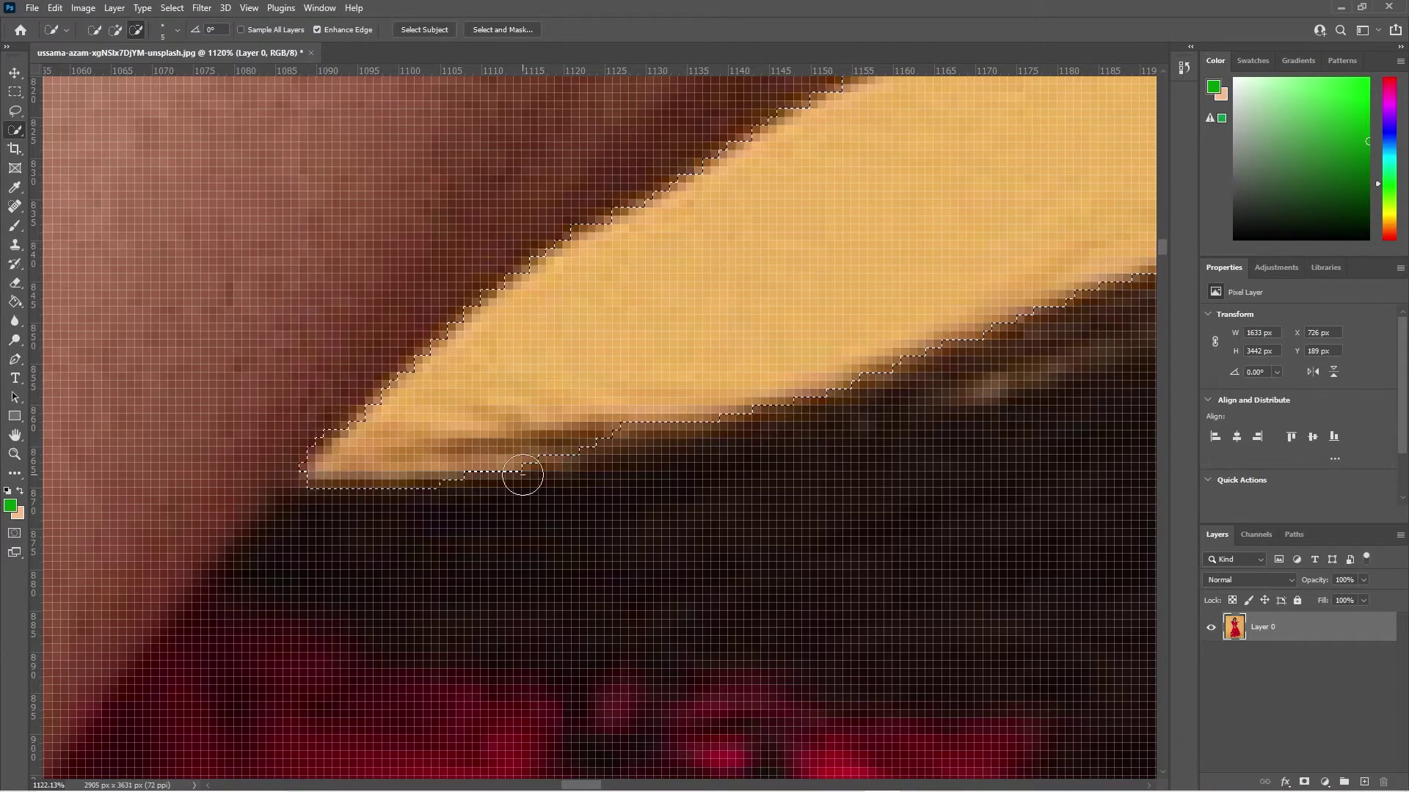
scroll(699, 427, "down", 5)
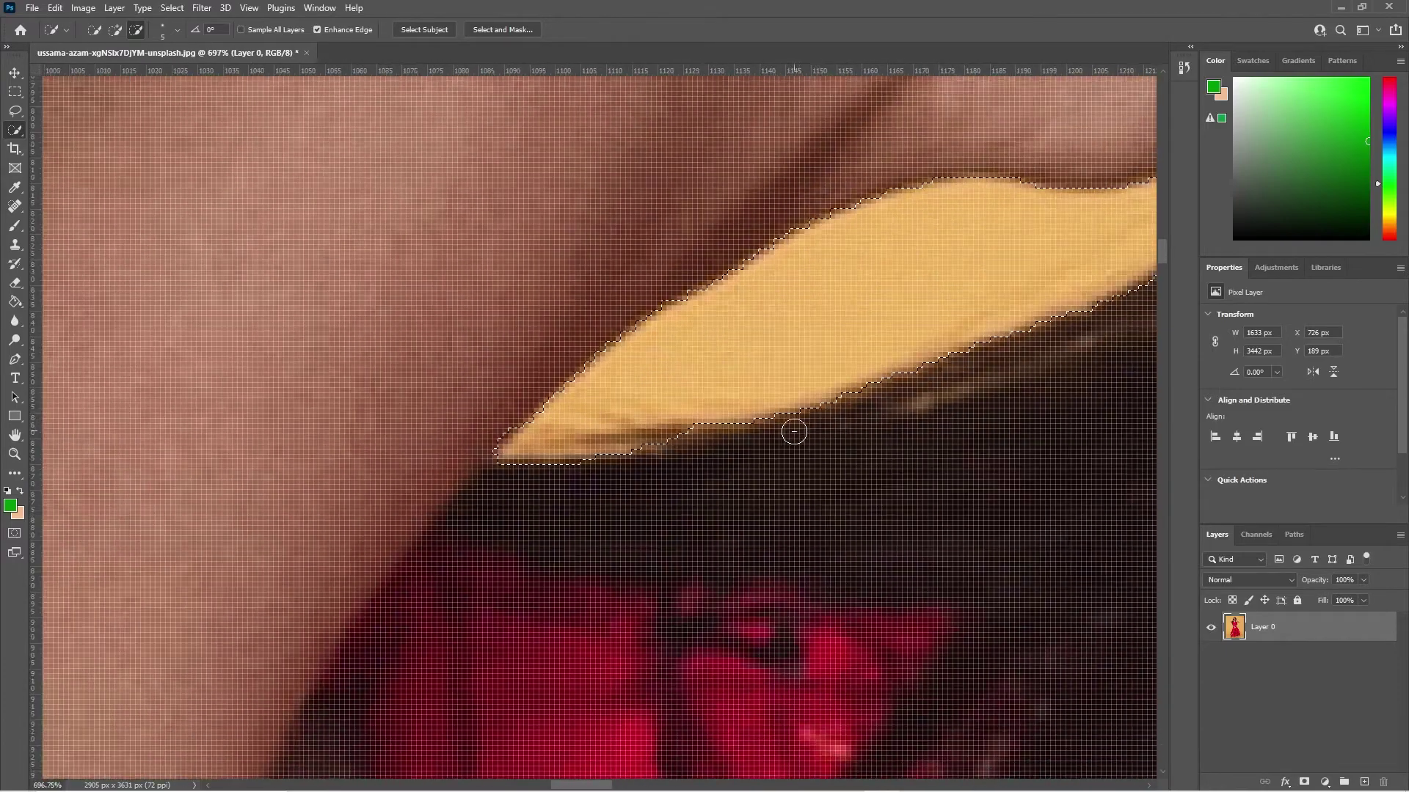
mouse_move(653, 371)
left_mouse_down()
mouse_move(381, 433)
mouse_move(264, 525)
mouse_move(291, 686)
mouse_move(595, 368)
mouse_move(605, 426)
left_mouse_up()
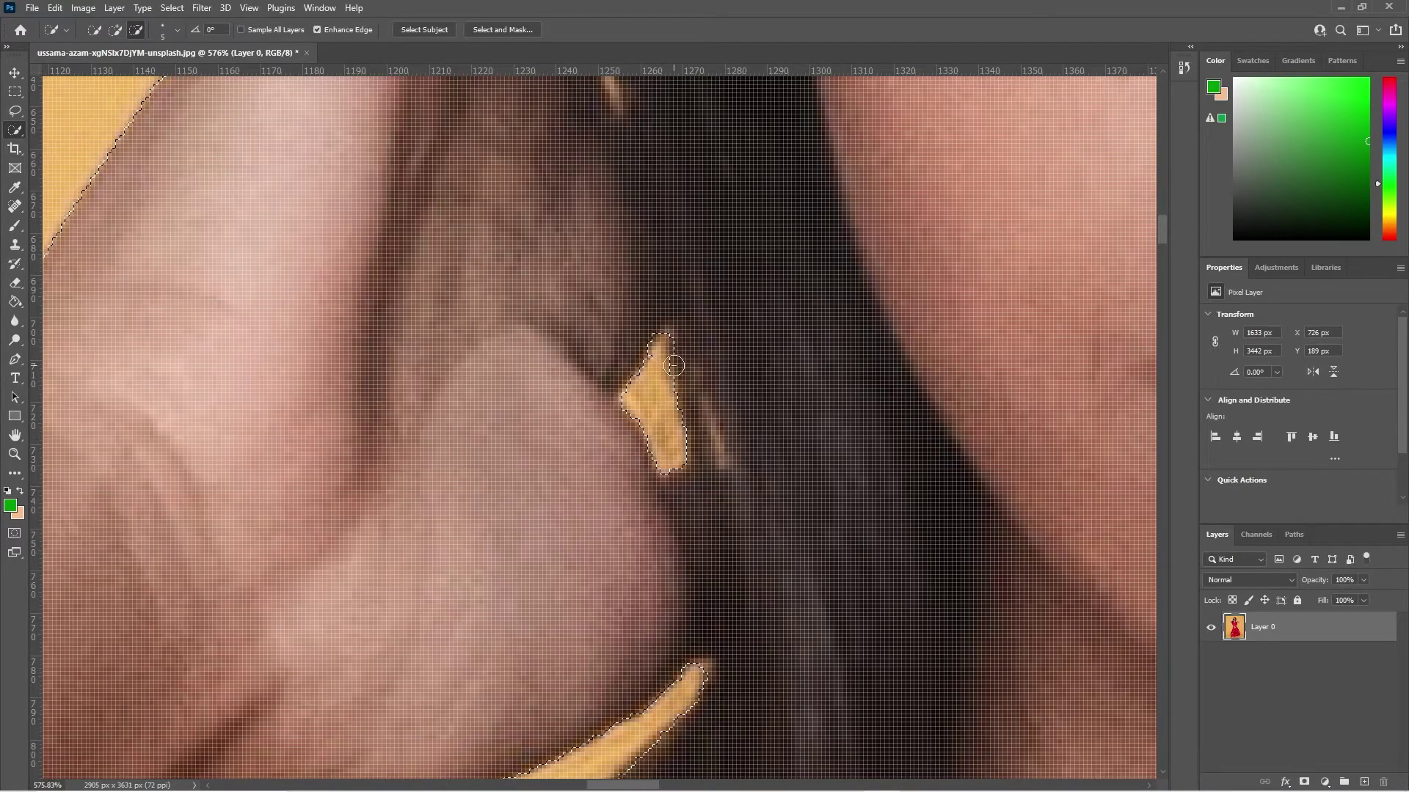
scroll(677, 330, "up", 3)
scroll(614, 329, "up", 1)
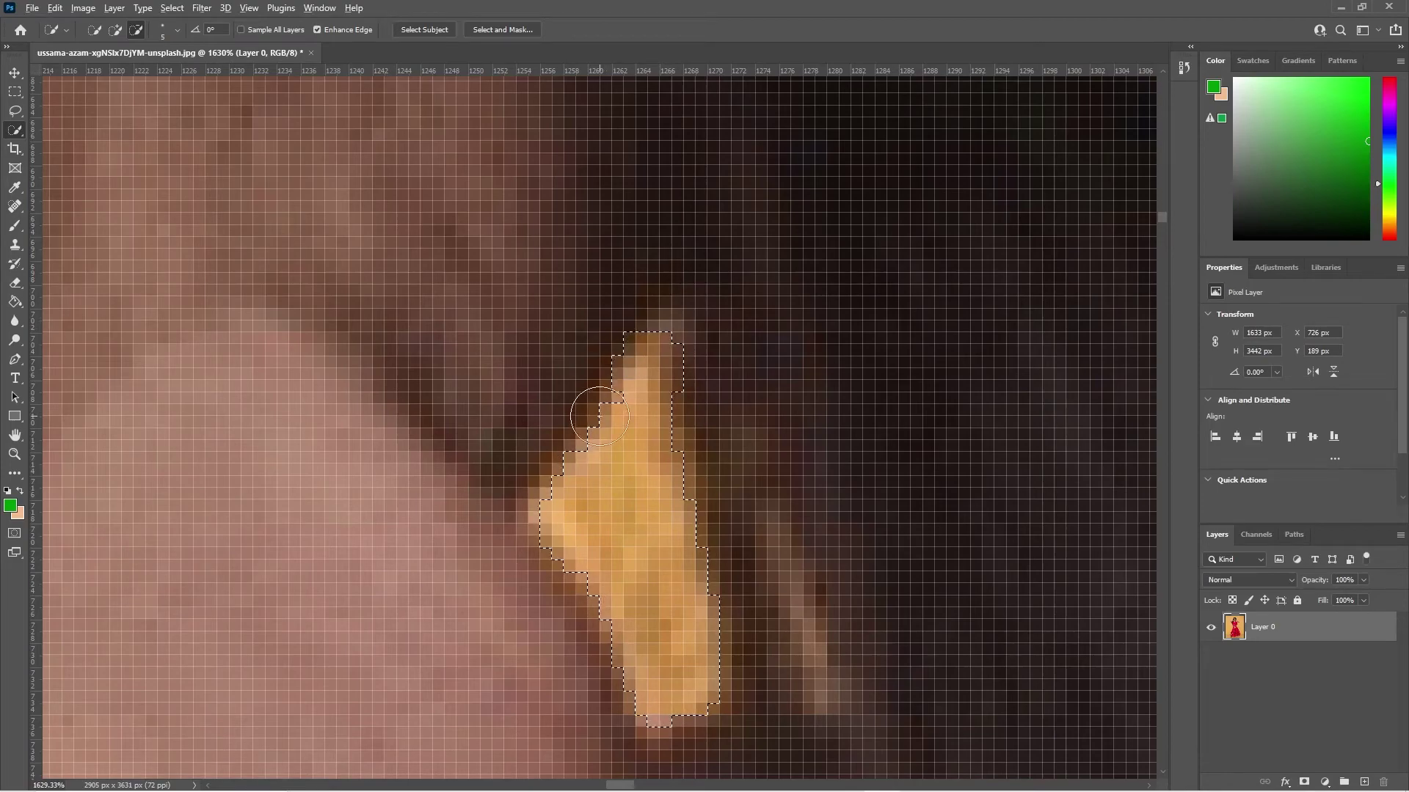
scroll(538, 420, "down", 3)
scroll(537, 420, "down", 4)
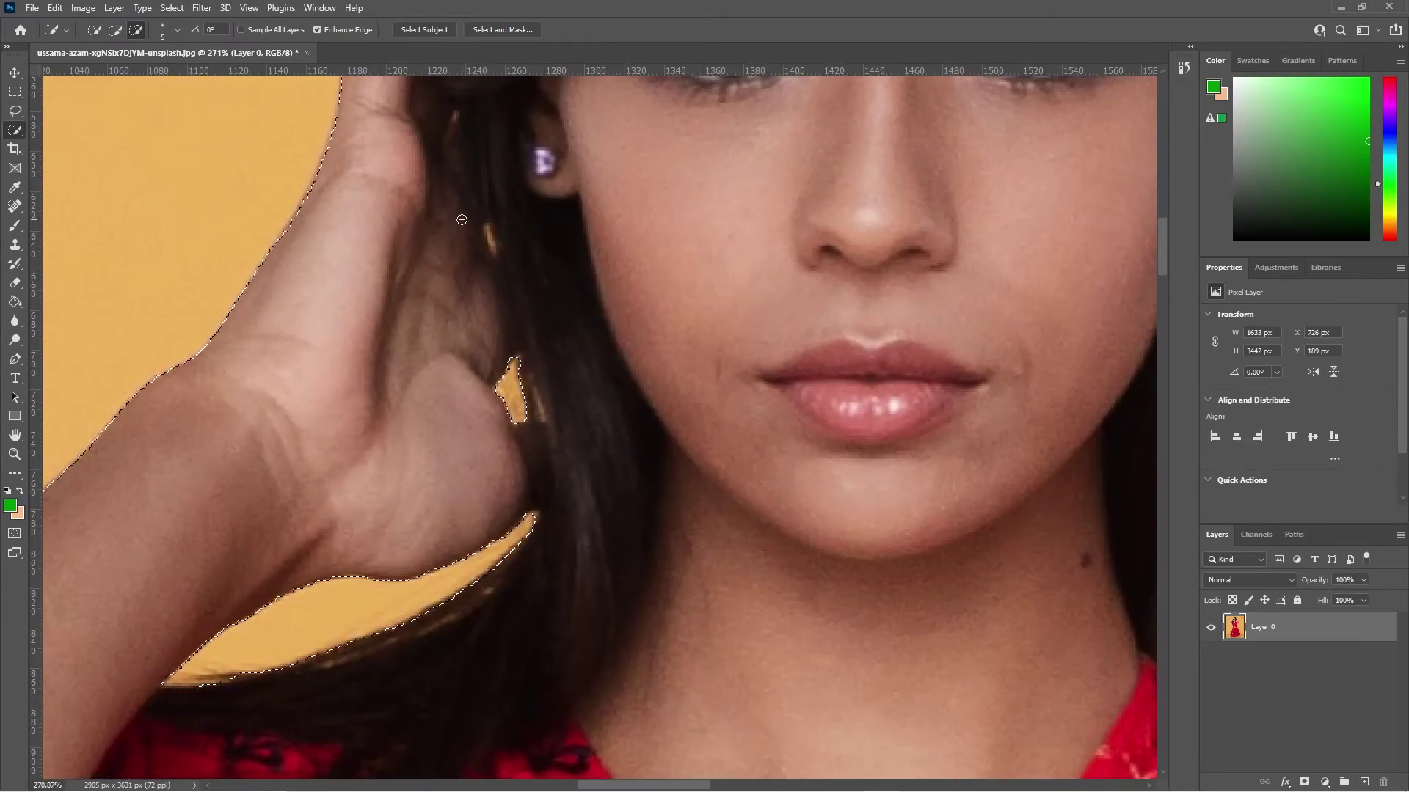
scroll(457, 203, "up", 7)
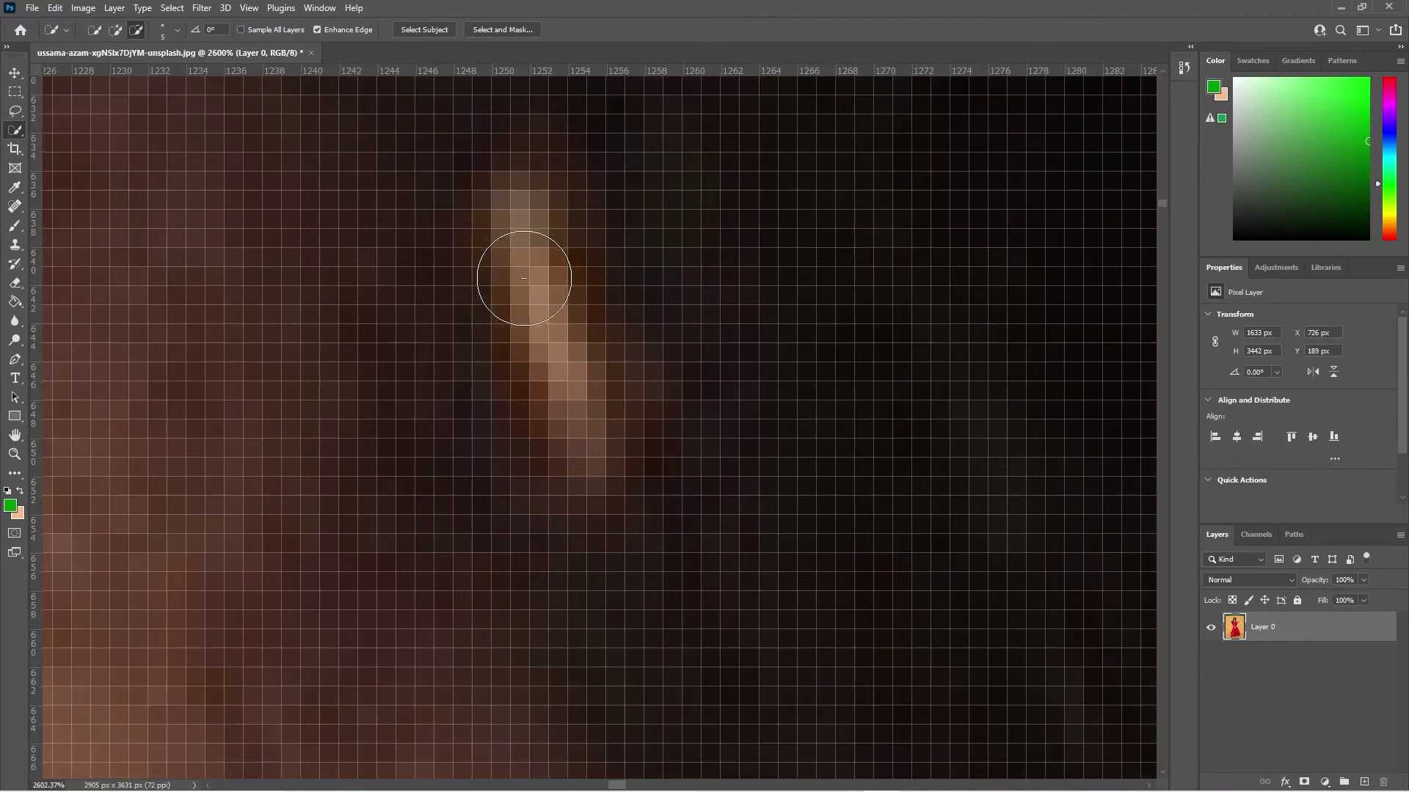
left_click_drag(528, 236, 576, 407)
left_click_drag(459, 355, 535, 450)
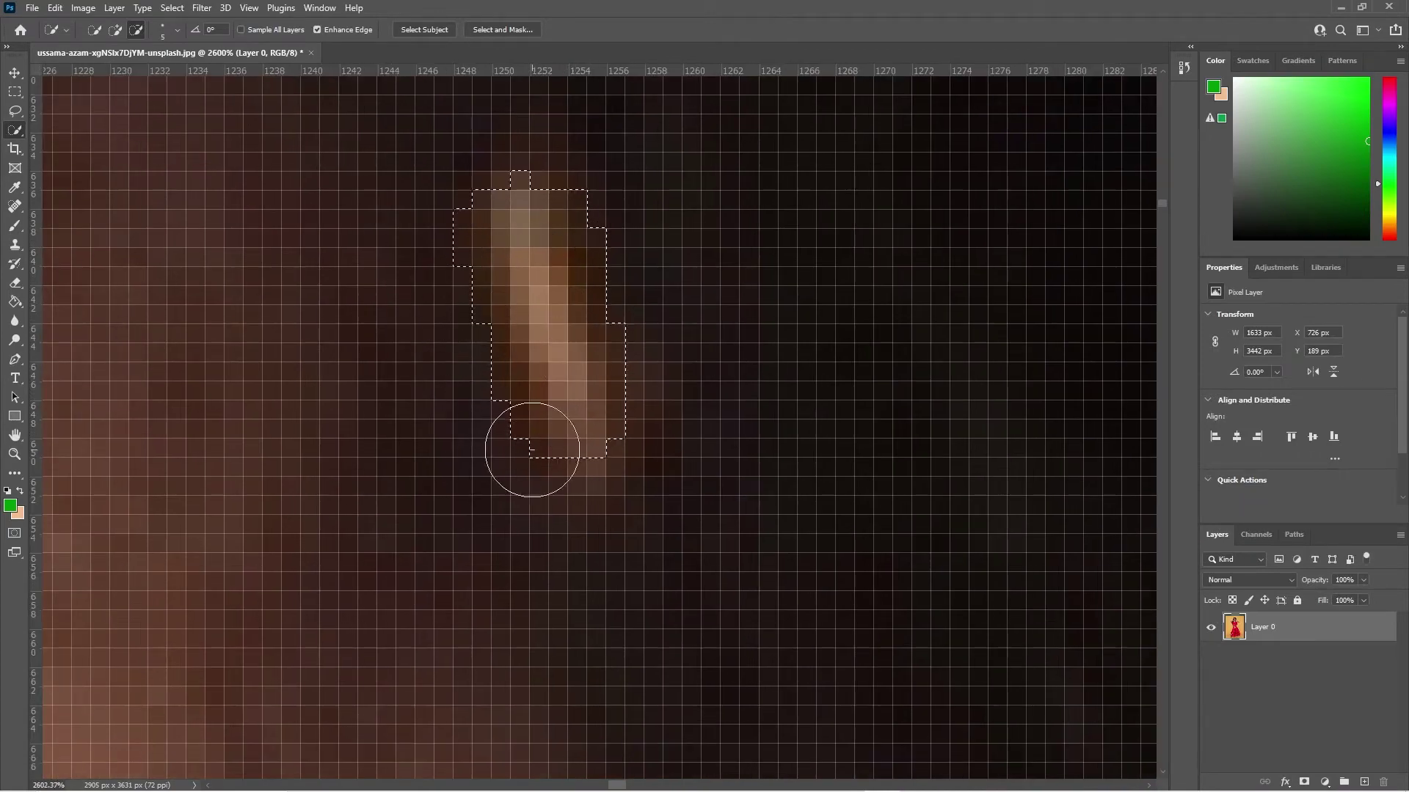
scroll(533, 438, "down", 2)
scroll(514, 437, "down", 3)
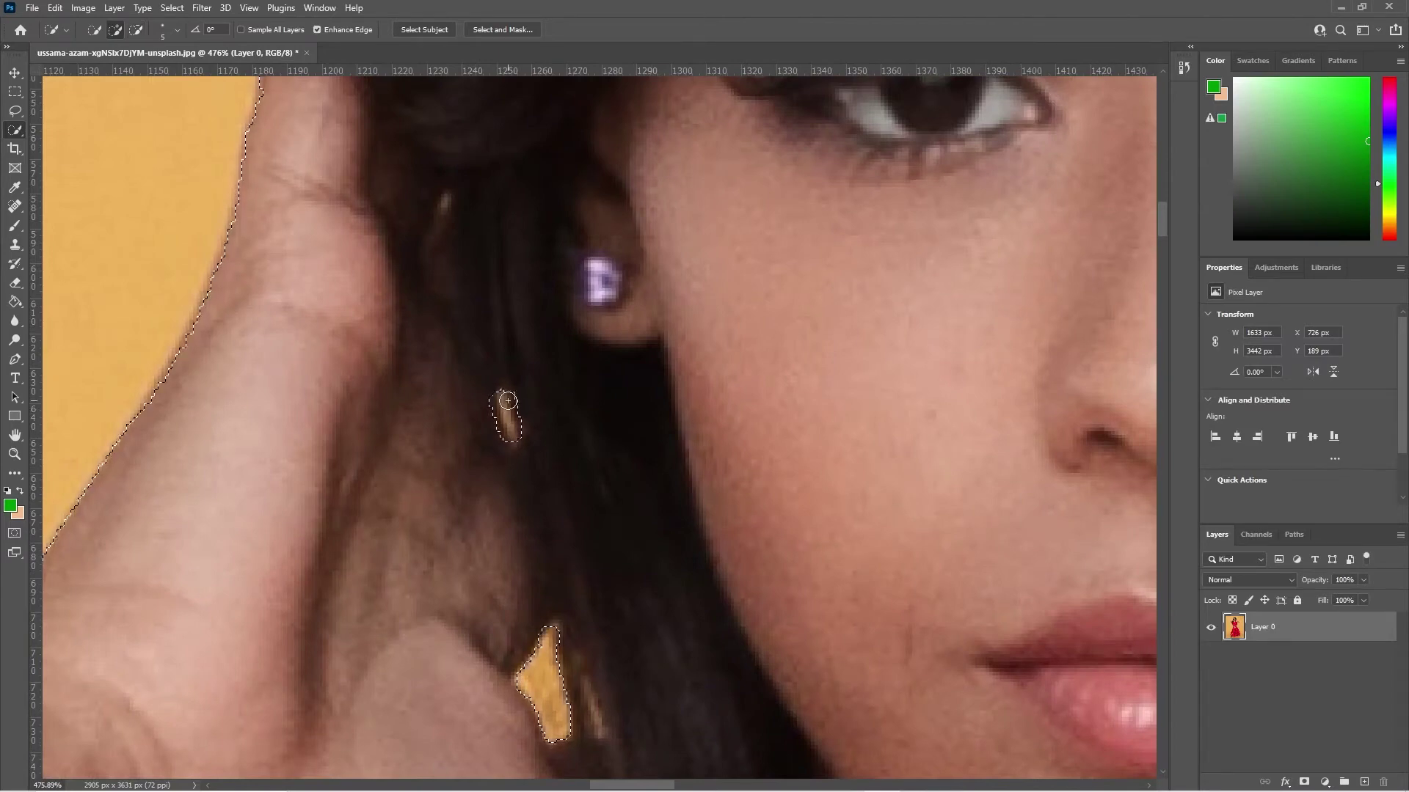
Remove the hair-strand selection and reshape the selection around the fingertip at the hairline
left_click(503, 411, "alt")
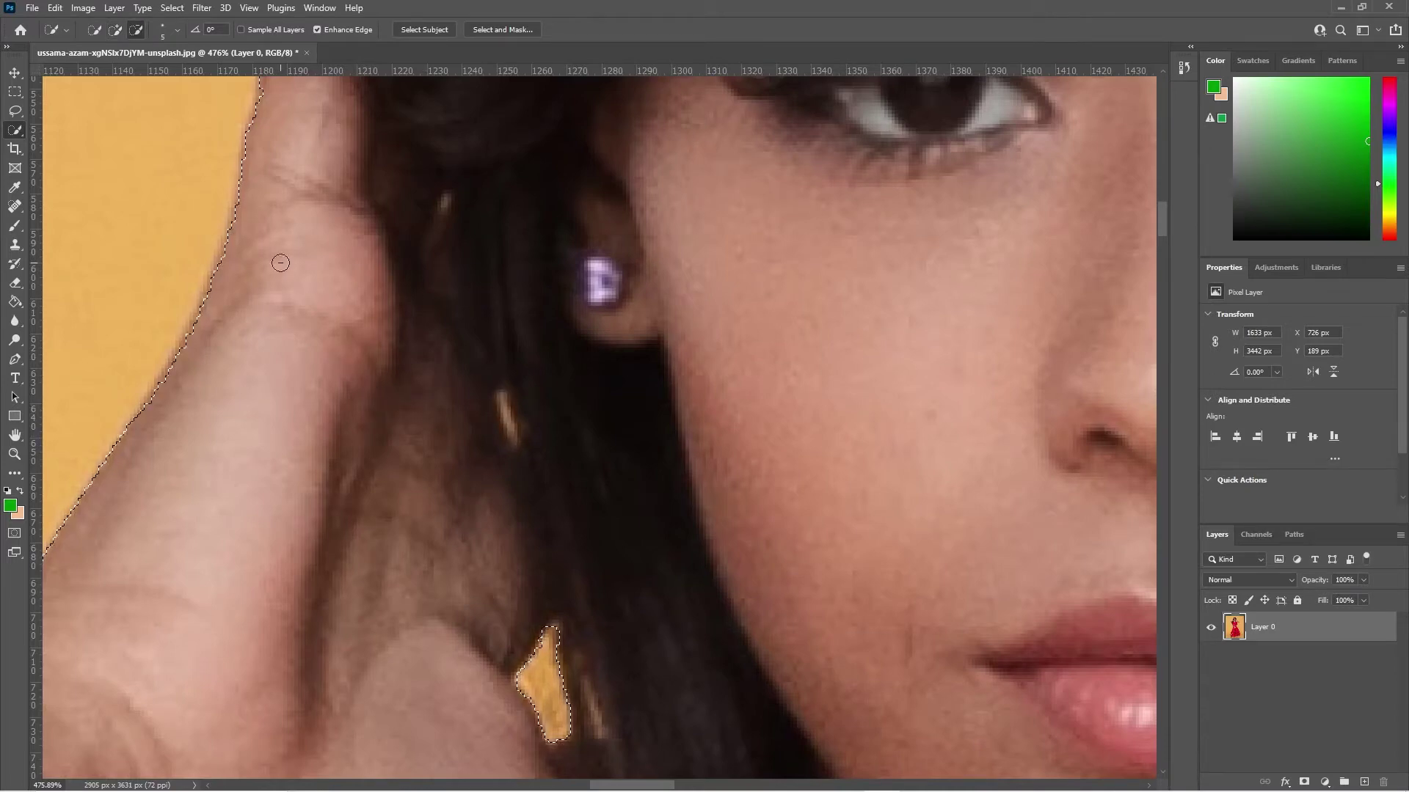
left_click_drag(306, 120, 478, 543)
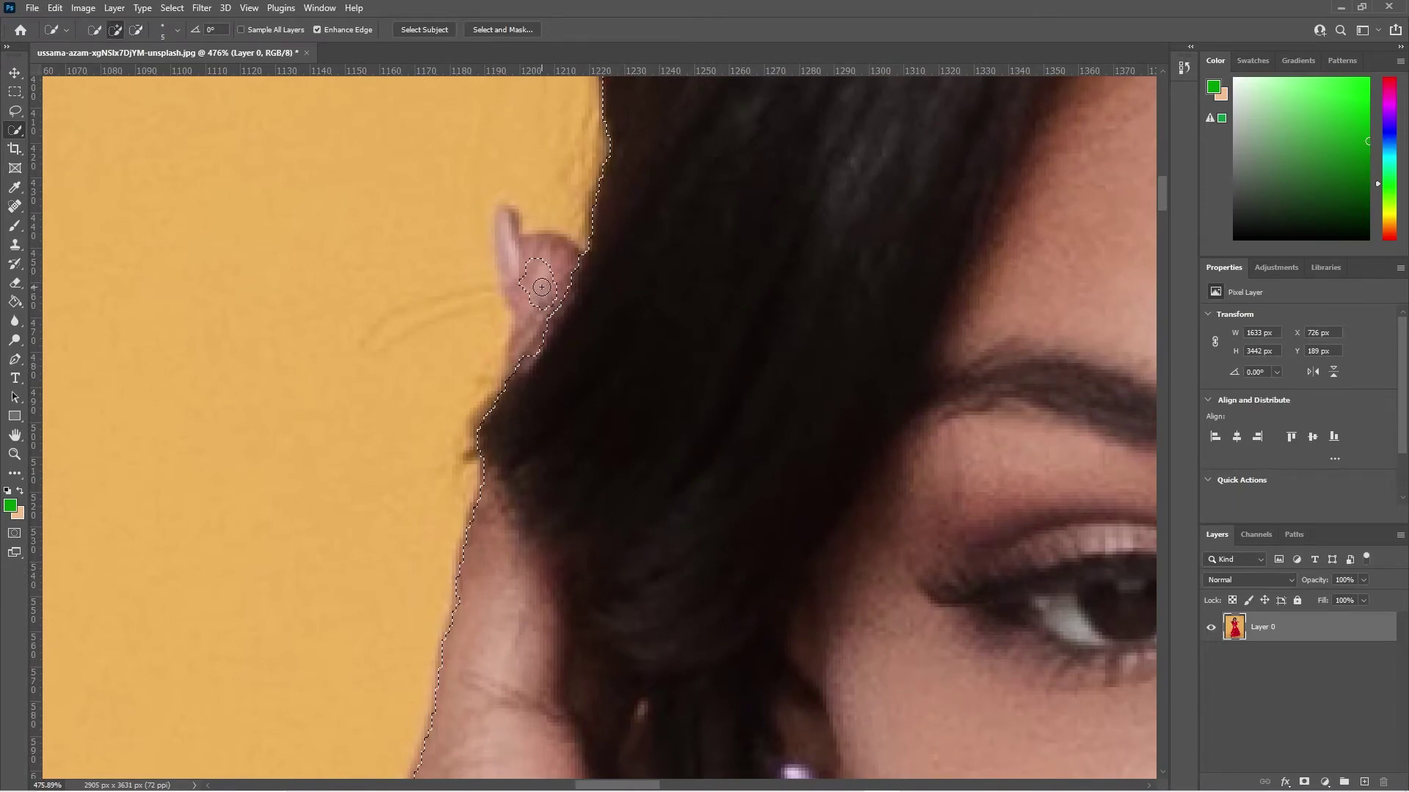
left_click_drag(530, 357, 519, 401)
left_click_drag(518, 389, 421, 387)
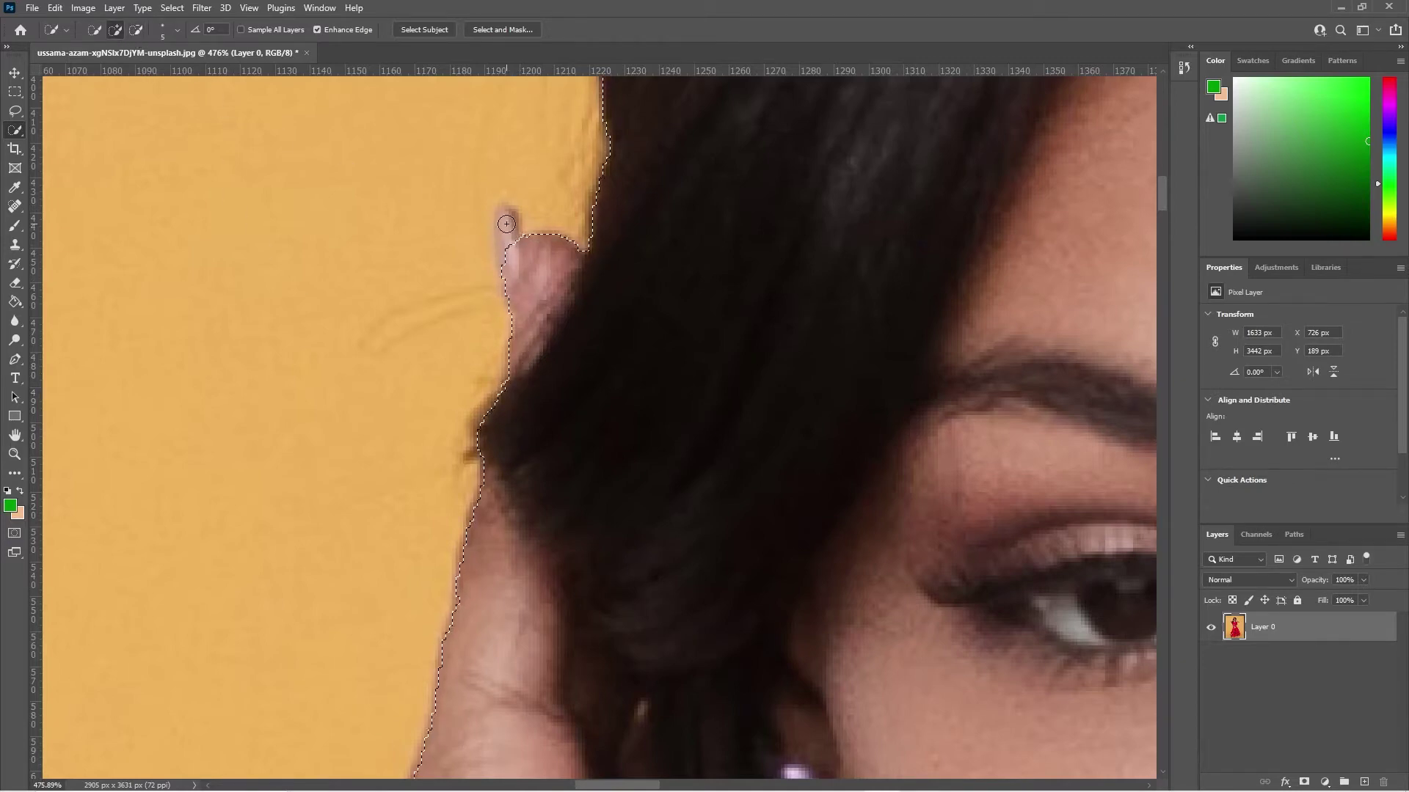
left_click_drag(510, 252, 552, 342)
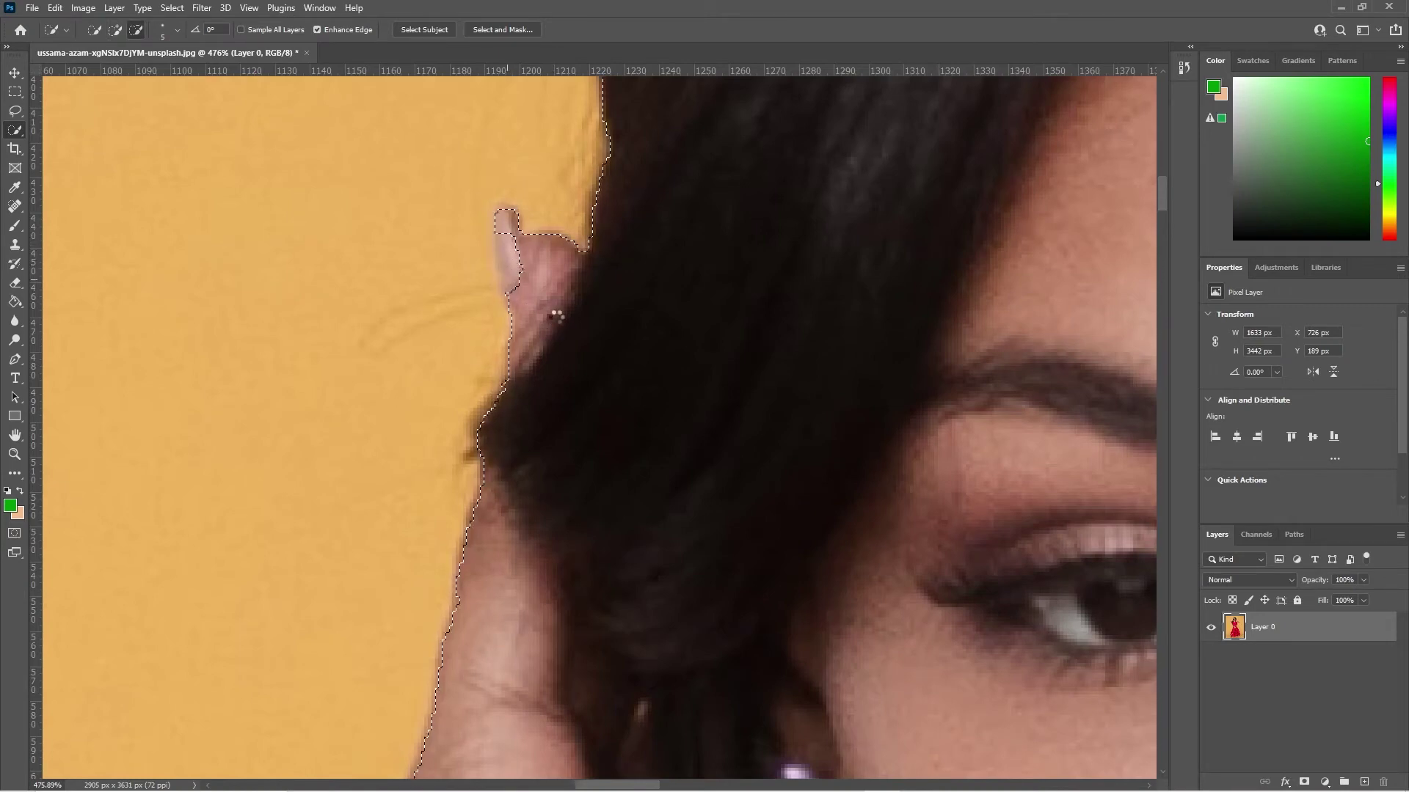
left_click_drag(516, 298, 545, 356)
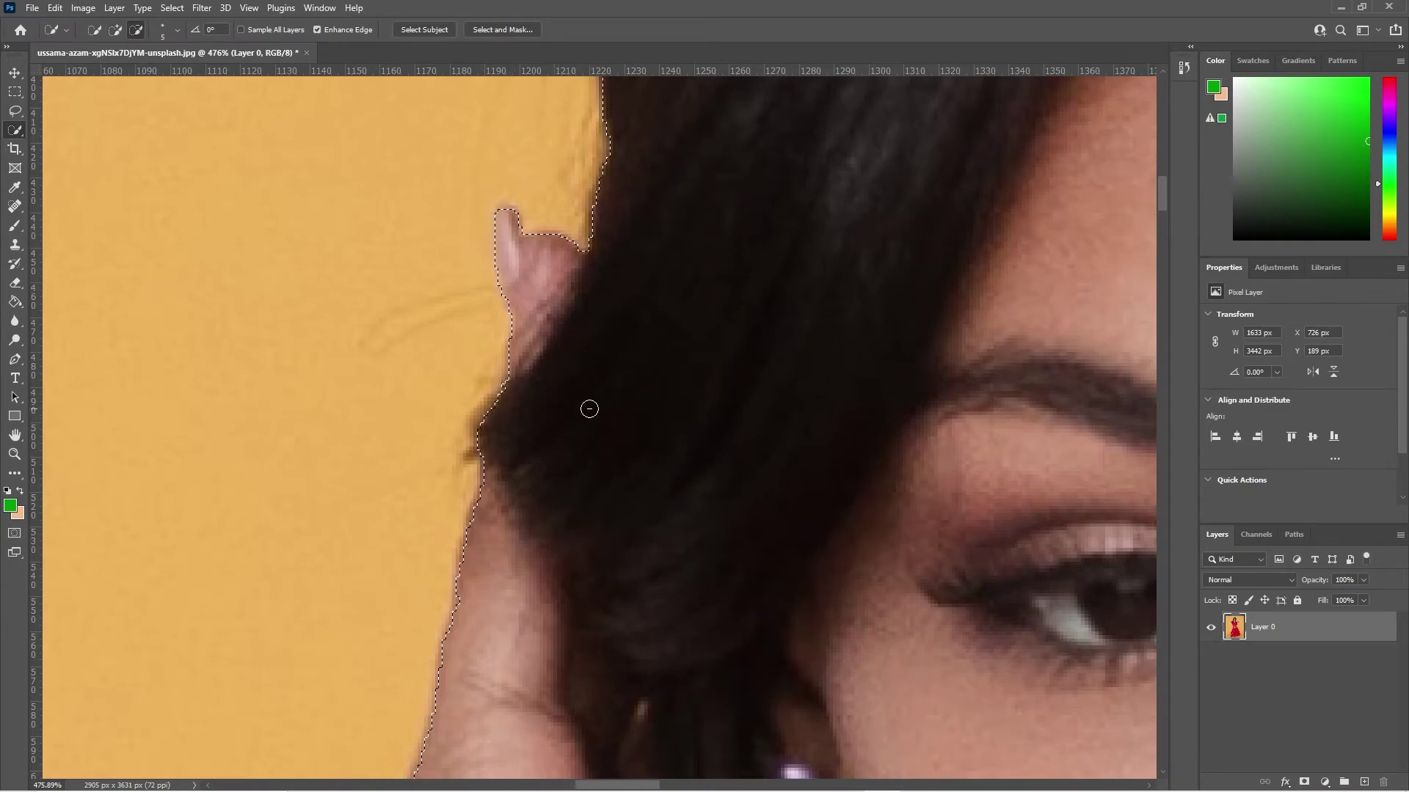
Add the background gap by the neck and raised arm to the selection
scroll(589, 409, "down", 10)
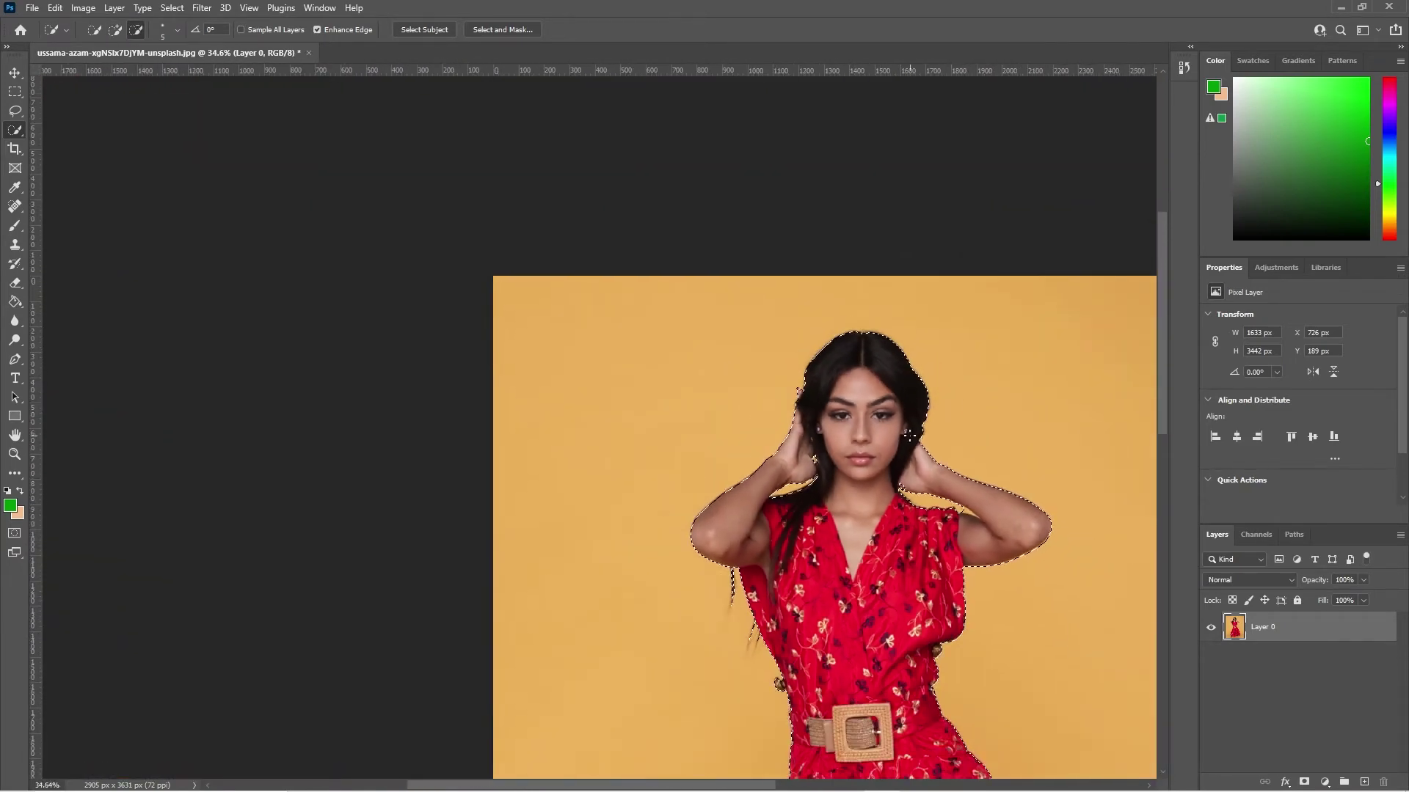
scroll(939, 463, "down", 3)
scroll(609, 499, "up", 4)
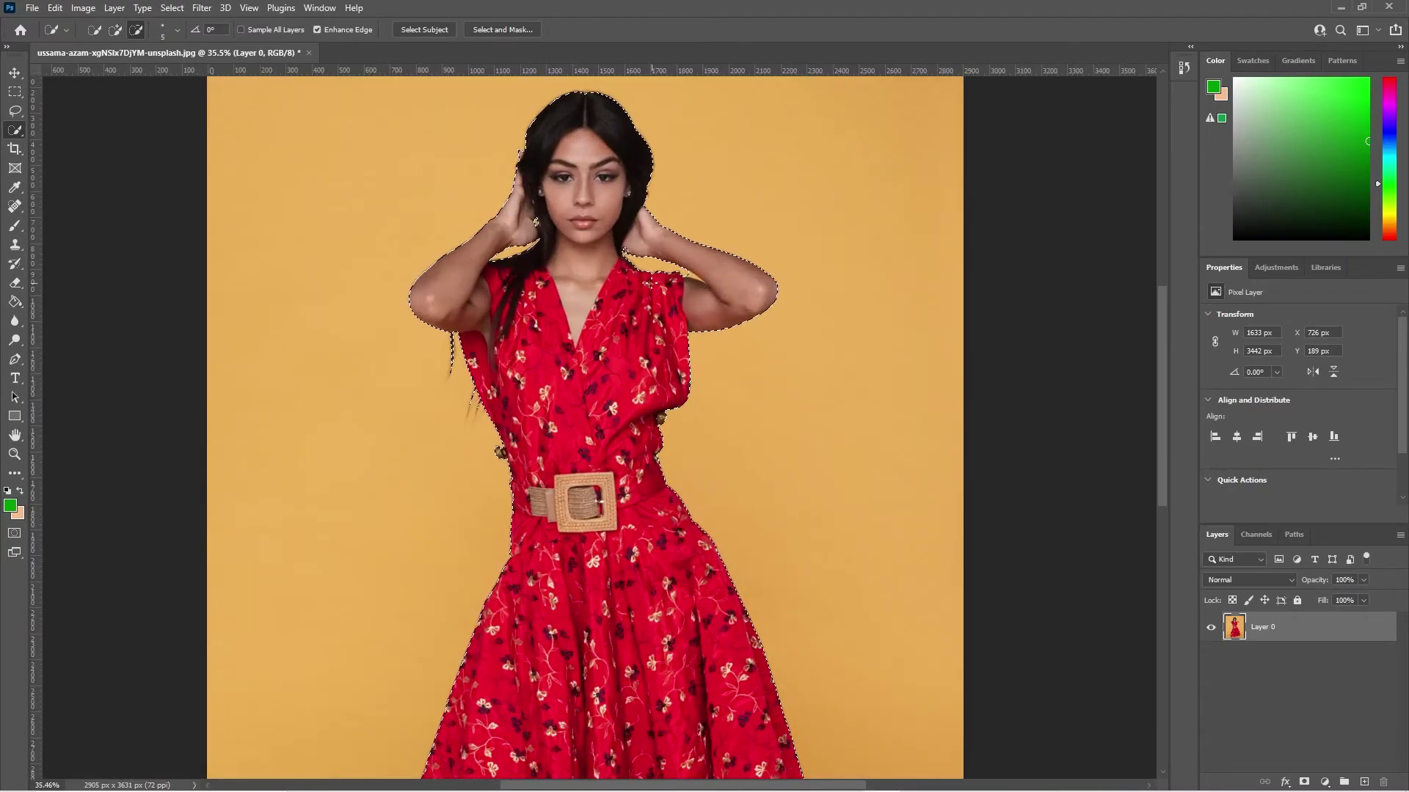
scroll(598, 501, "up", 6)
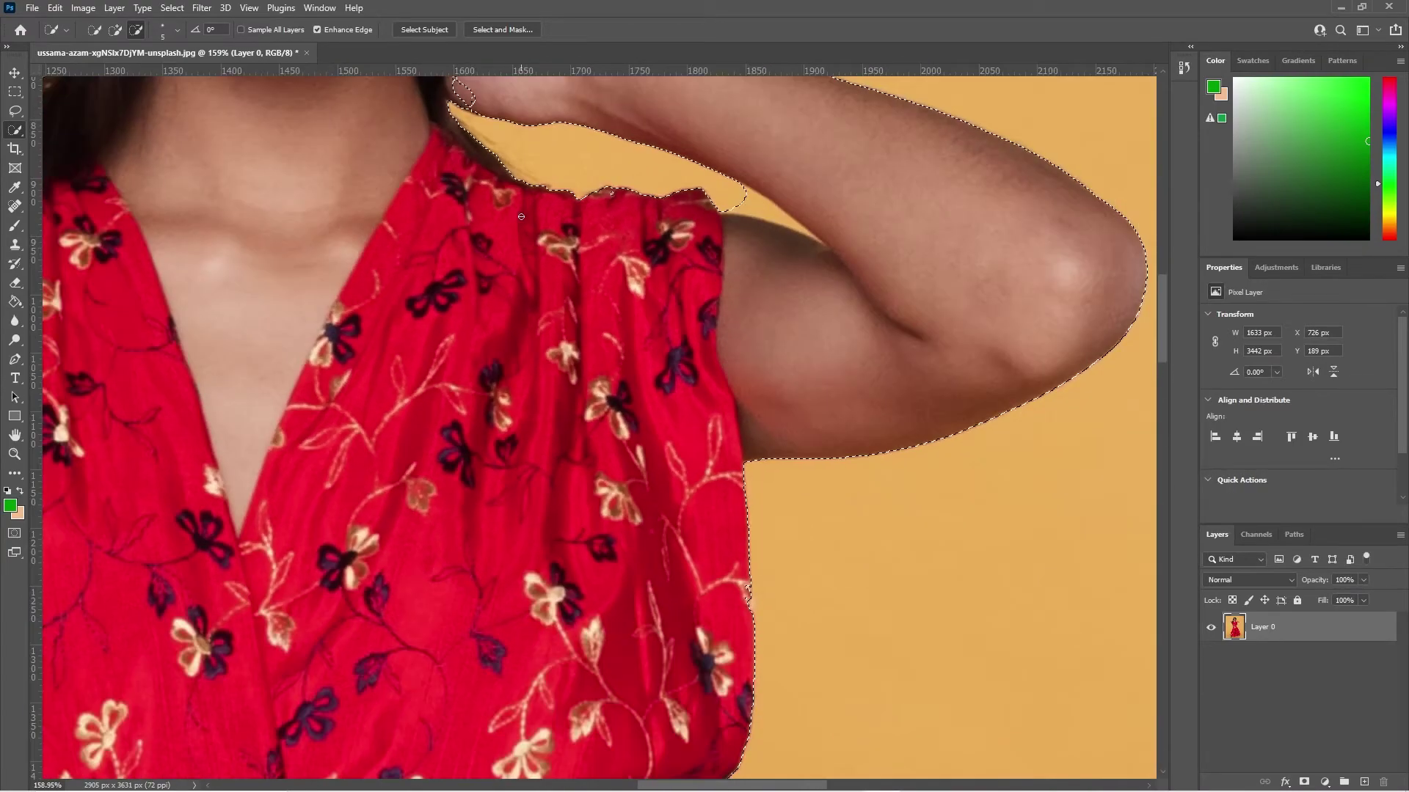
left_click_drag(494, 95, 581, 251)
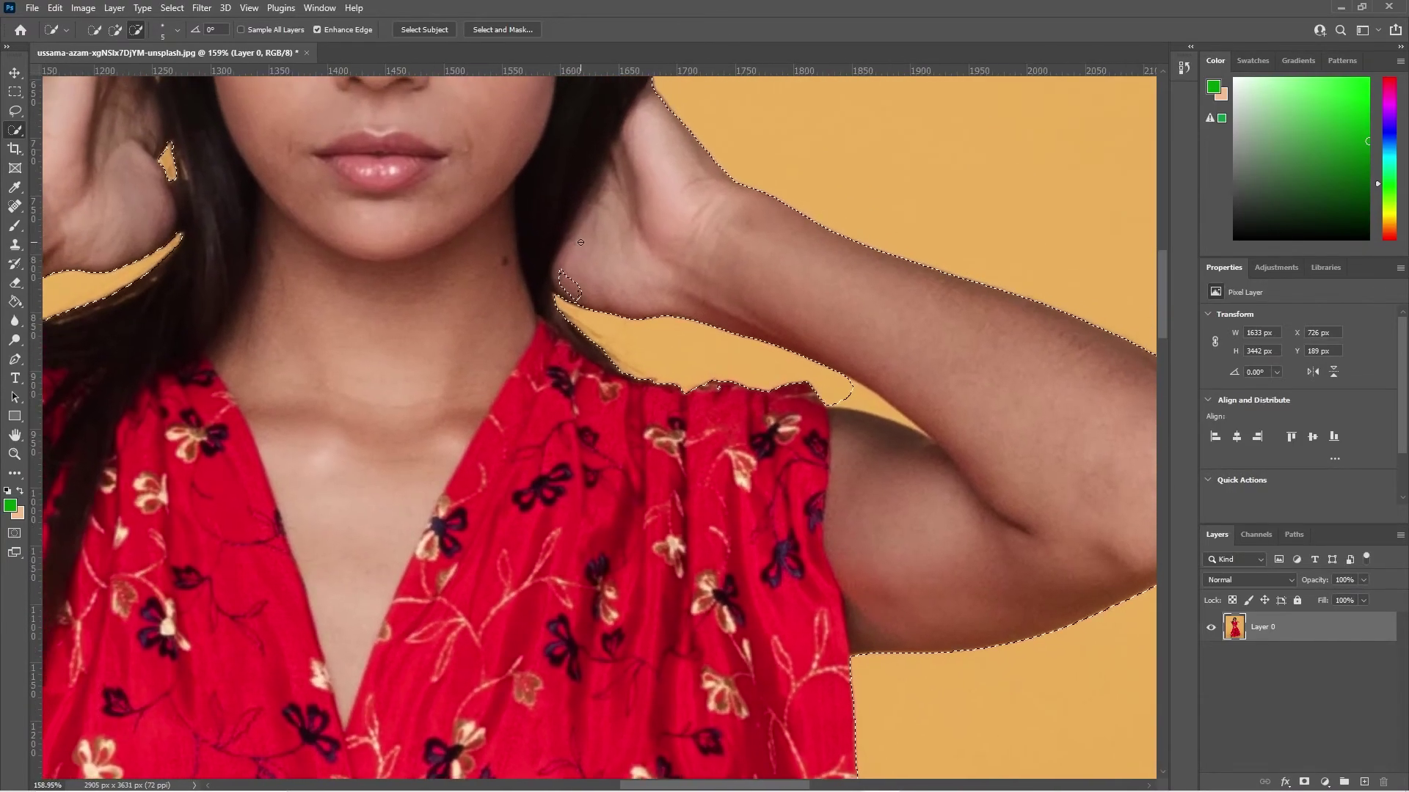
scroll(580, 242, "up", 4)
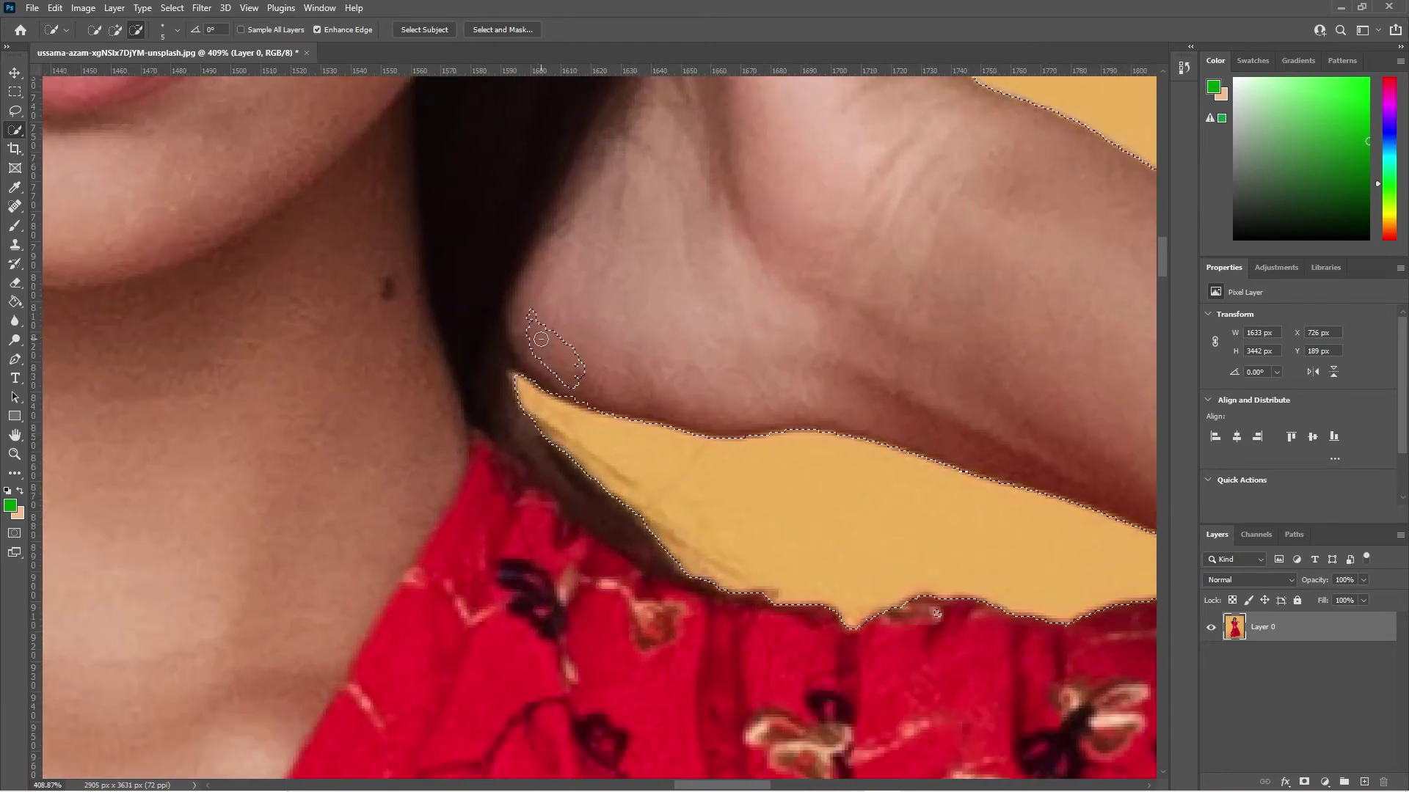
mouse_move(543, 341)
left_mouse_down()
mouse_move(584, 350)
mouse_move(572, 374)
mouse_move(549, 353)
mouse_move(513, 389)
left_mouse_up()
Trim the selection beneath the arm so it follows the arm's contour
left_click_drag(894, 541, 250, 387)
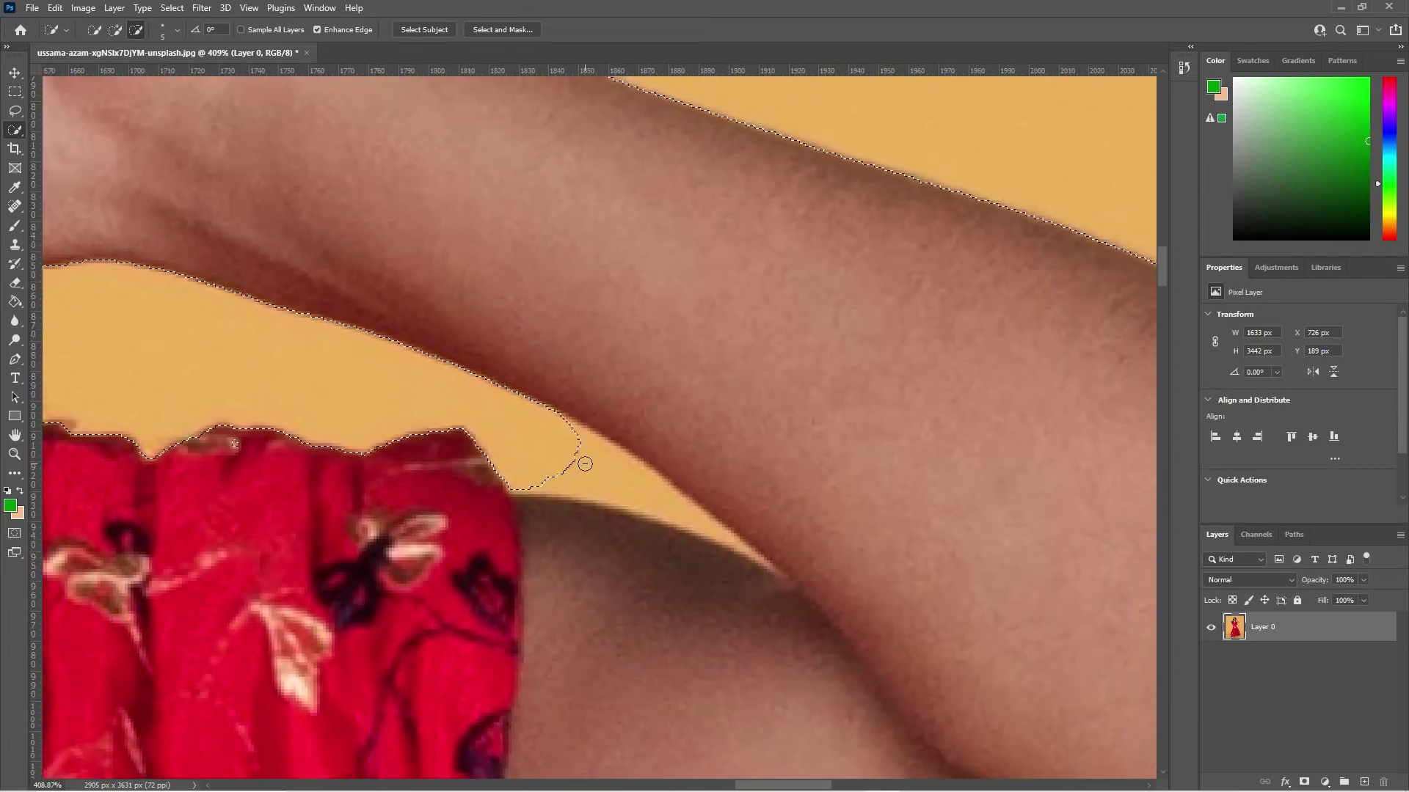
left_click_drag(587, 463, 695, 515)
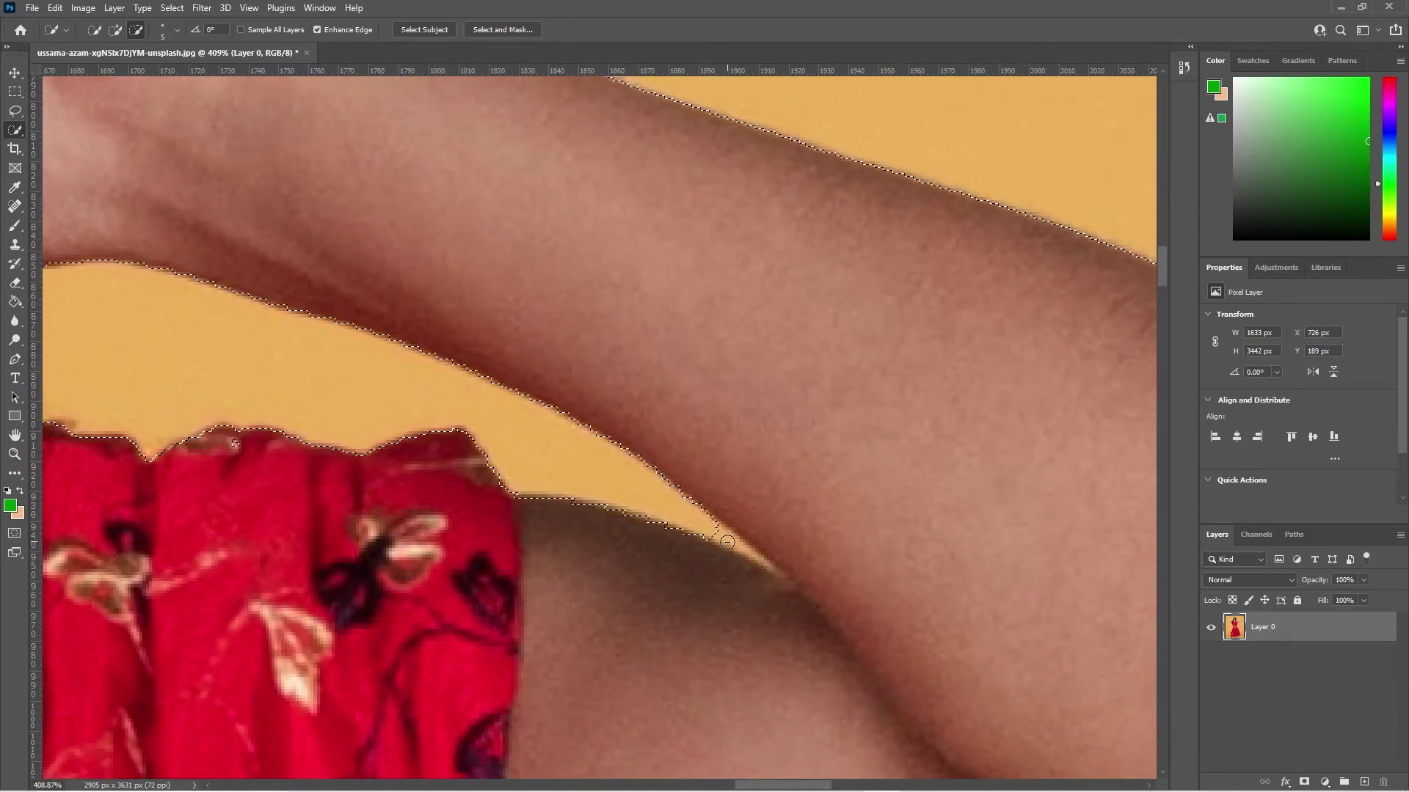
mouse_move(757, 559)
left_mouse_down()
mouse_move(727, 542)
mouse_move(811, 582)
left_mouse_up()
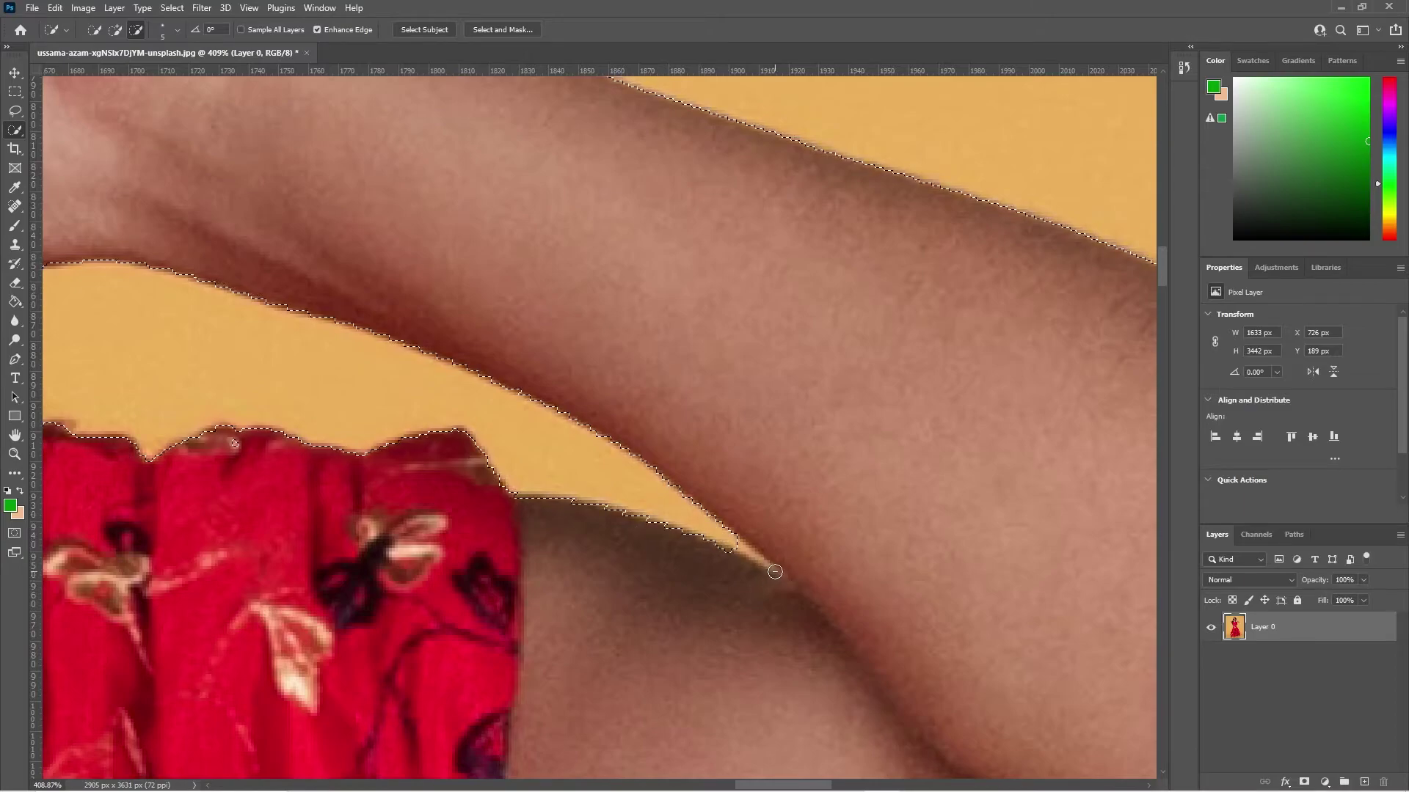
scroll(769, 576, "up", 8)
scroll(699, 529, "down", 1)
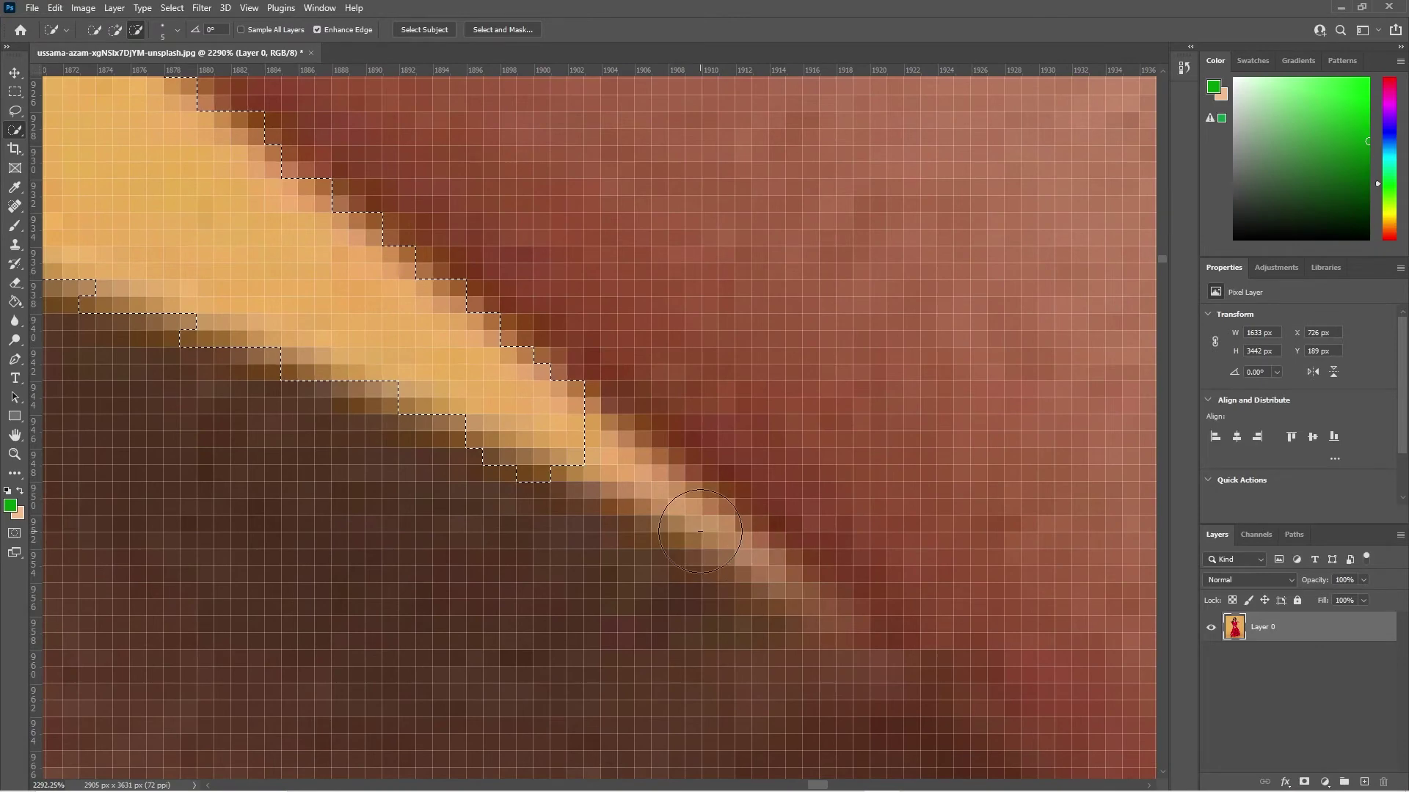
With a tiny brush, extend the selection along the arm to the pale sliver's pointed tip
left_click(175, 29)
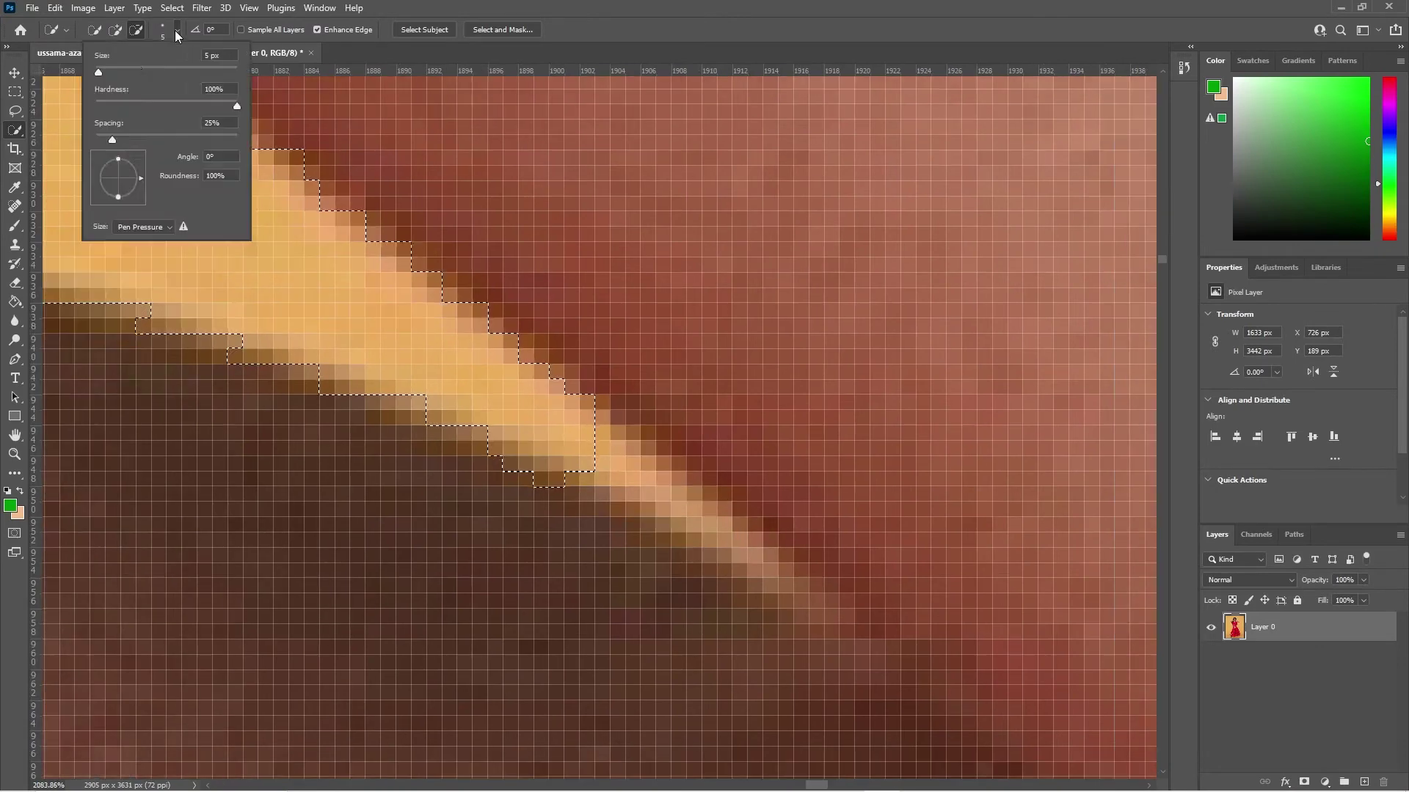
left_click_drag(102, 72, 94, 73)
left_click(604, 459)
mouse_move(605, 458)
left_mouse_down()
mouse_move(720, 540)
mouse_move(566, 463)
left_mouse_up()
scroll(566, 463, "down", 6)
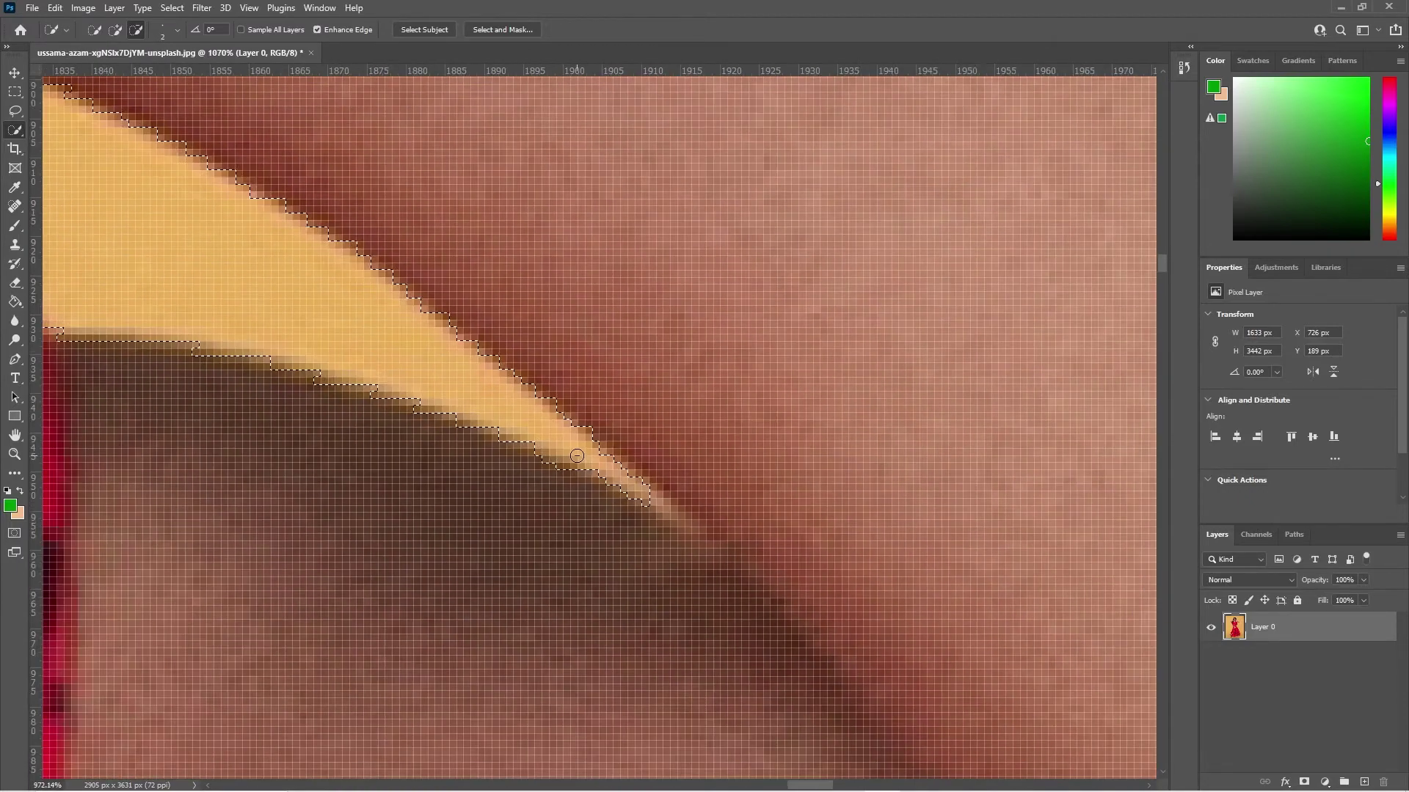
scroll(583, 470, "down", 10)
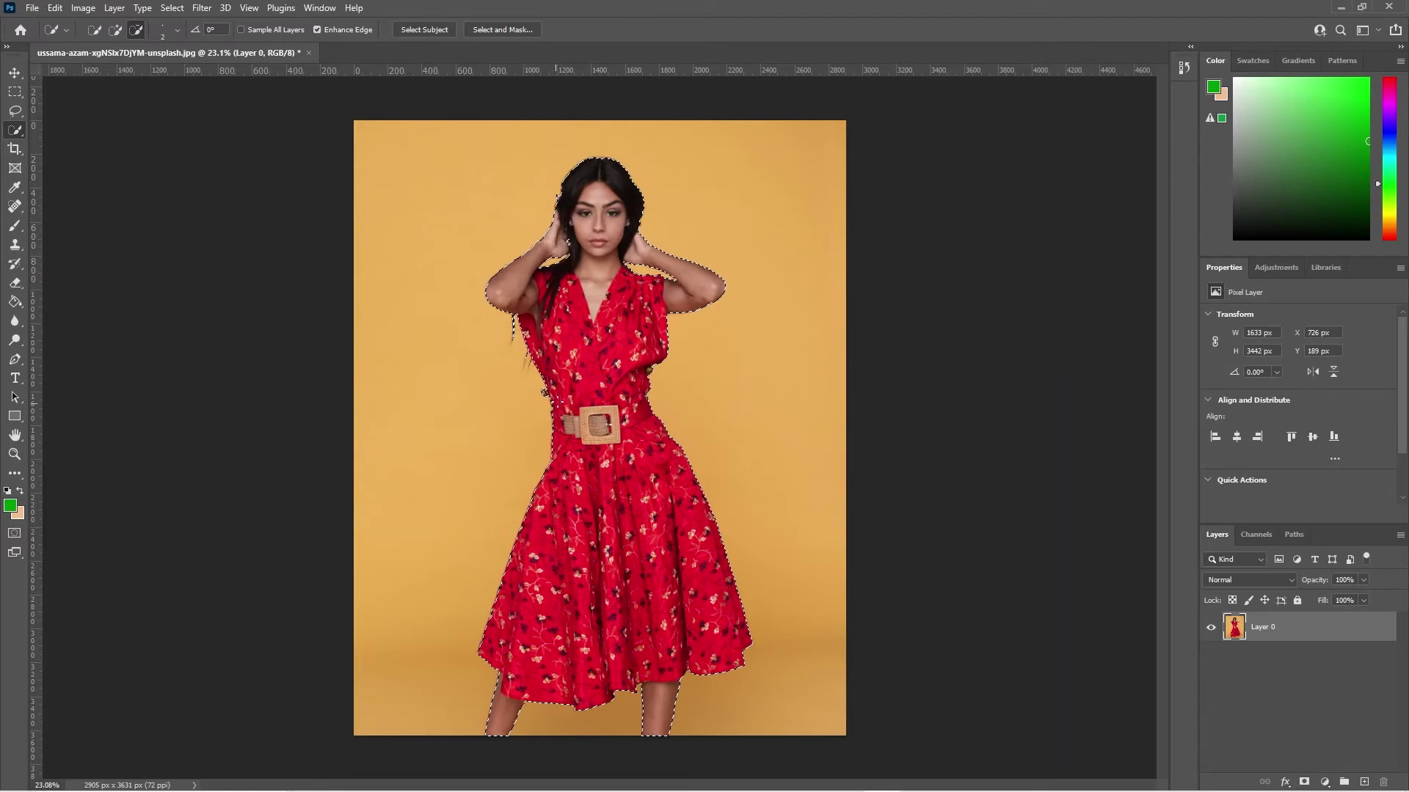
scroll(532, 400, "up", 6)
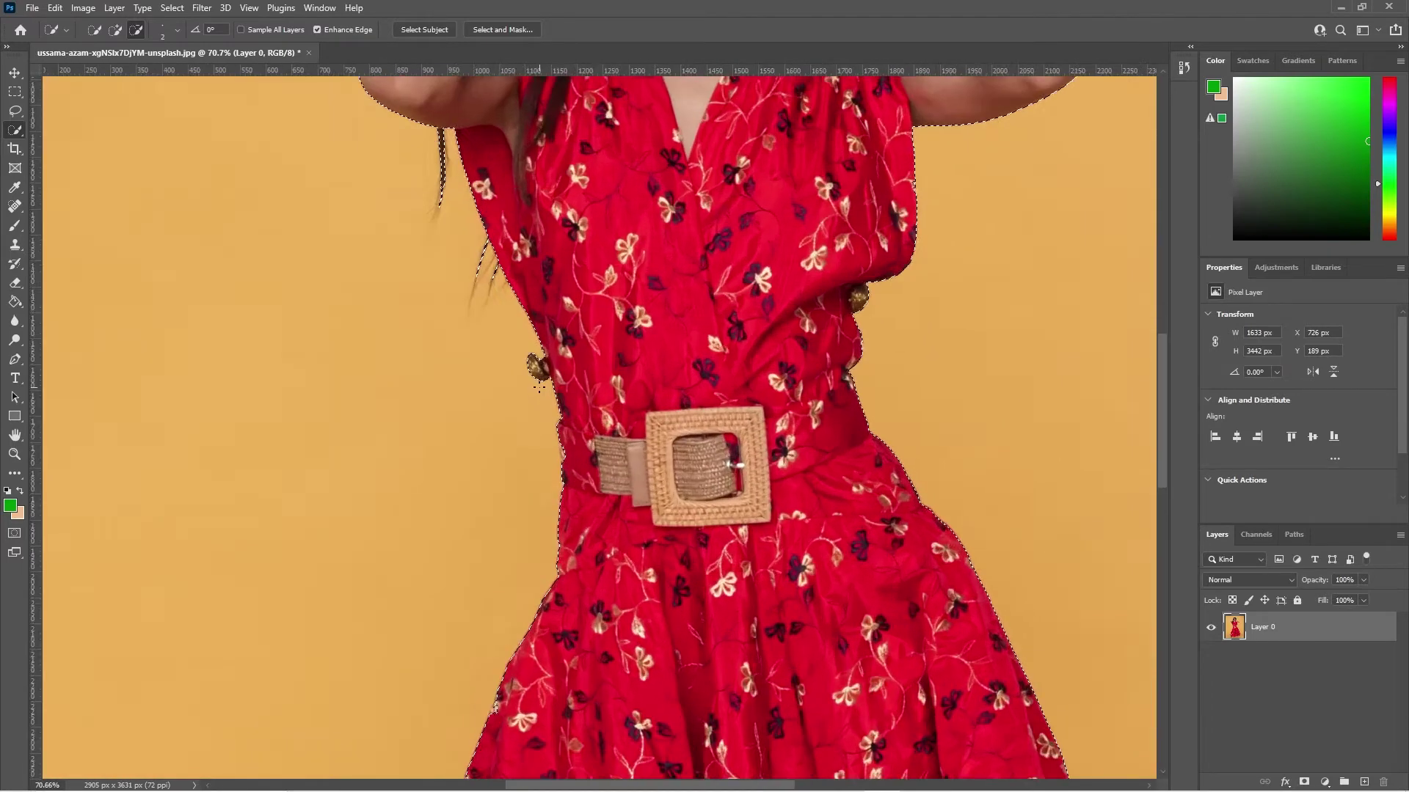
scroll(719, 435, "down", 2)
scroll(719, 435, "down", 2)
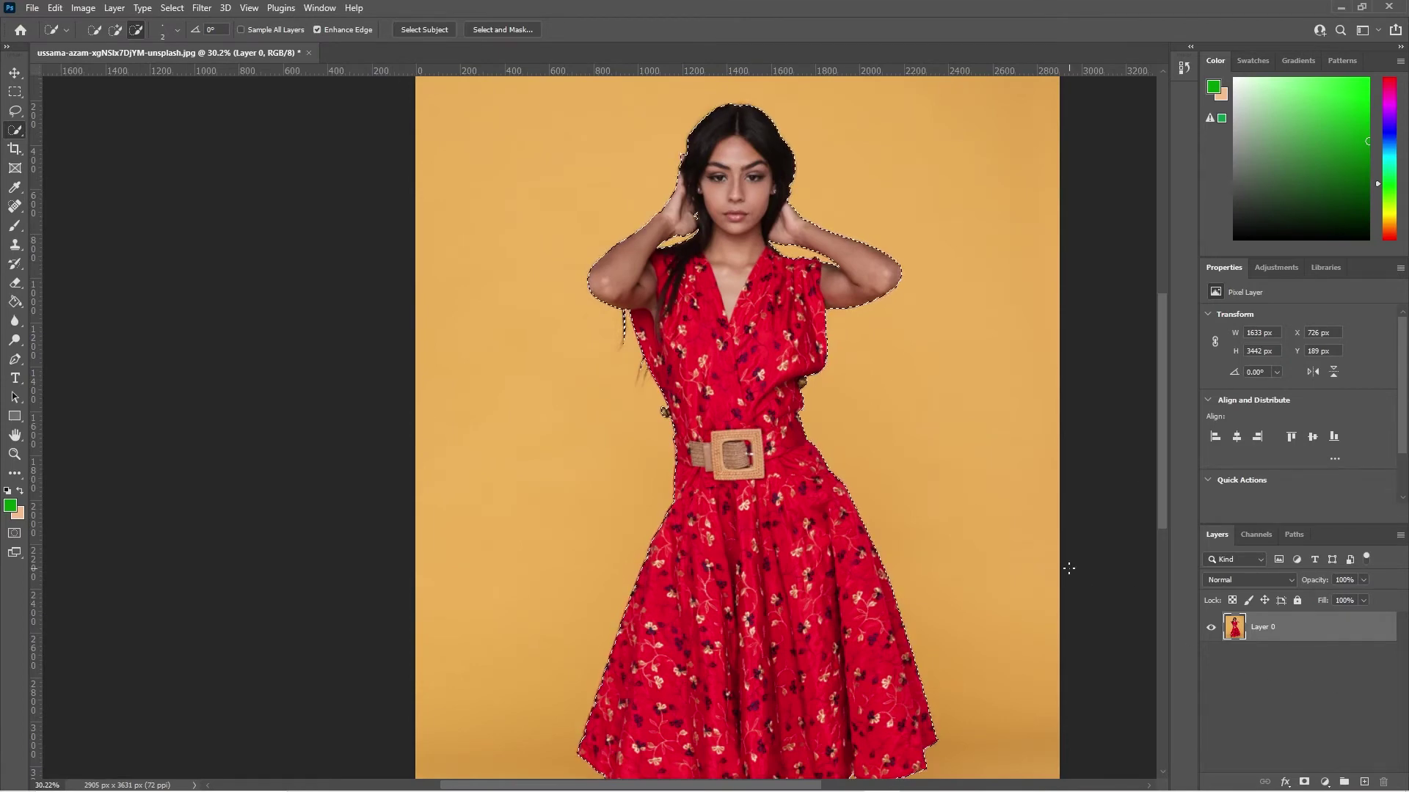
scroll(961, 497, "down", 1)
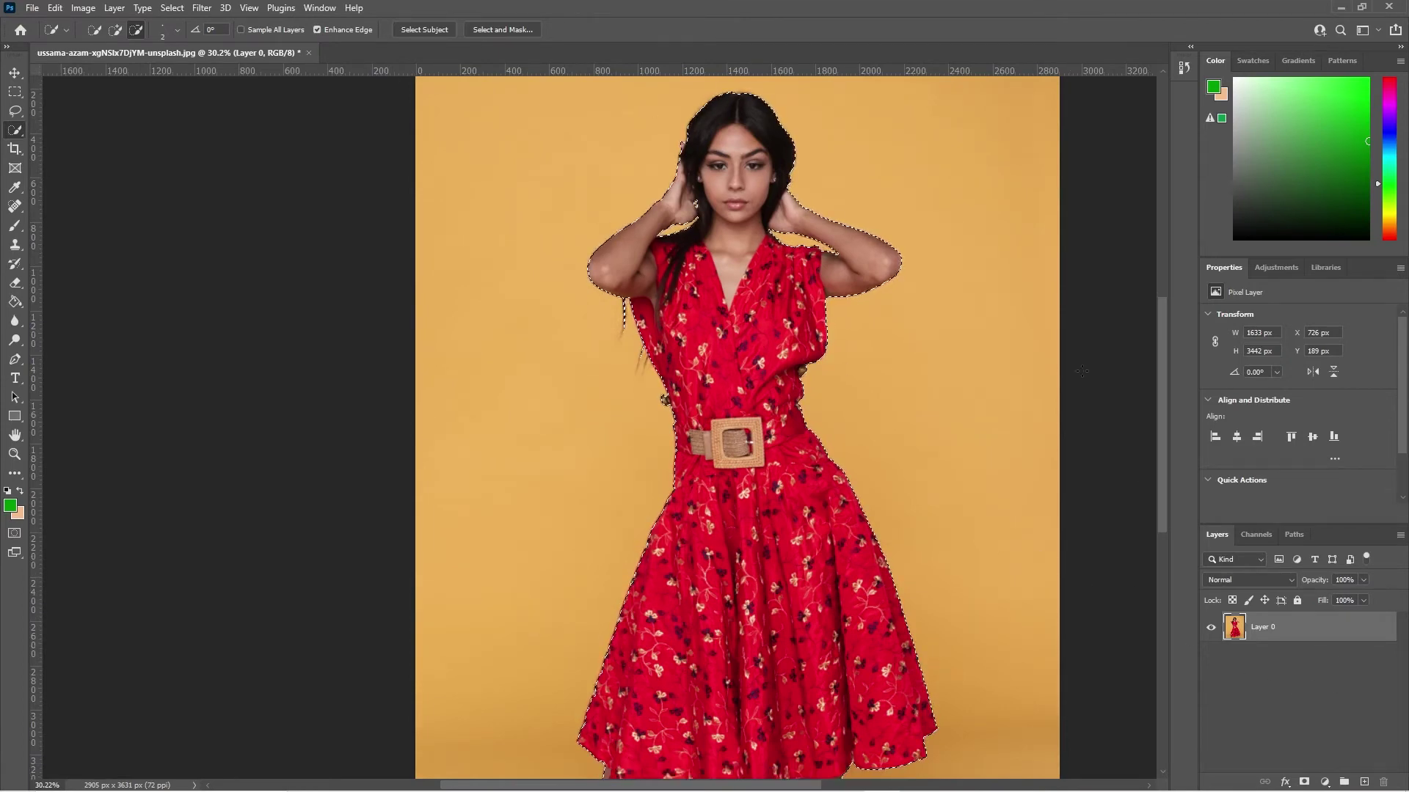
scroll(807, 528, "down", 1)
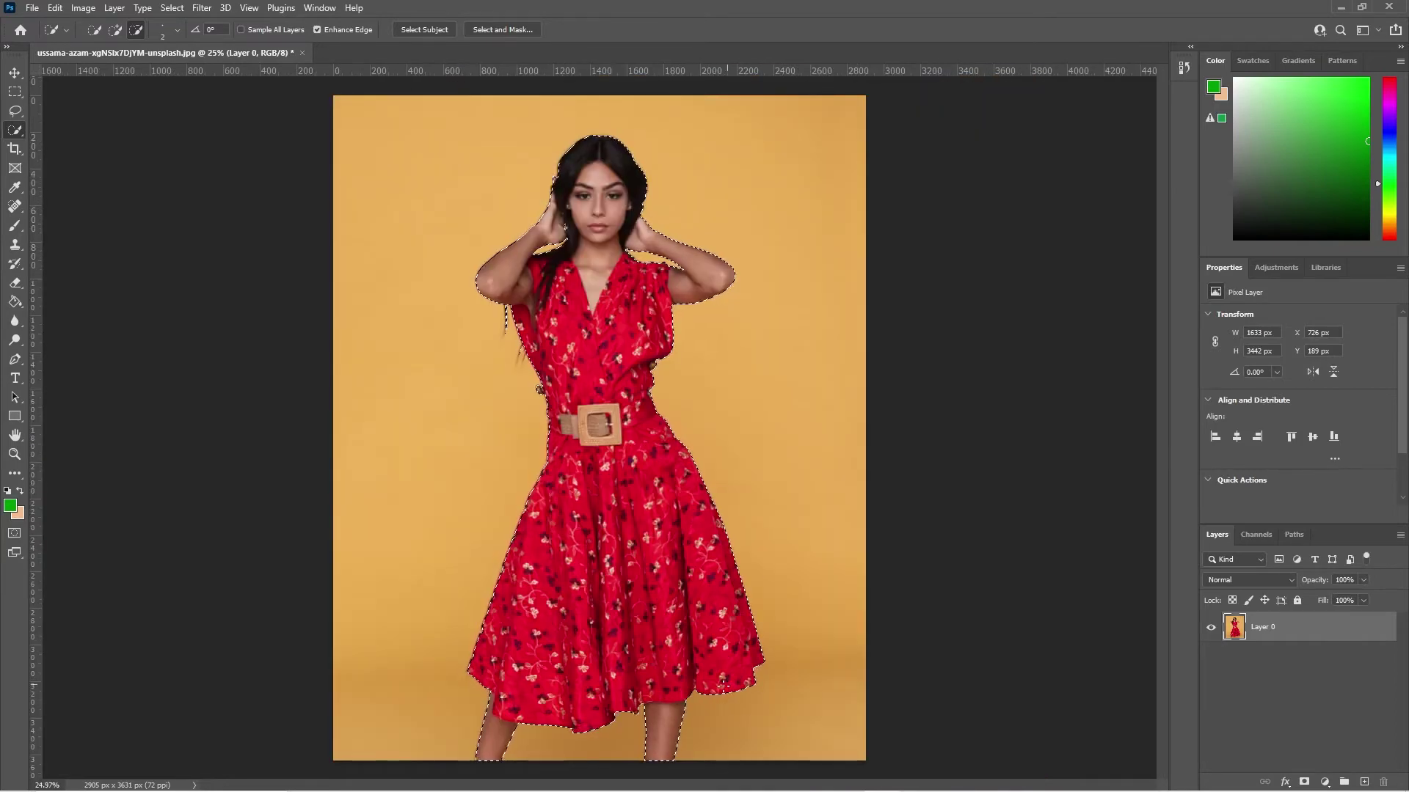
Mask Layer 0 from the selection to hide the yellow backdrop, then toggle visibility to check transparency
left_click(1305, 783)
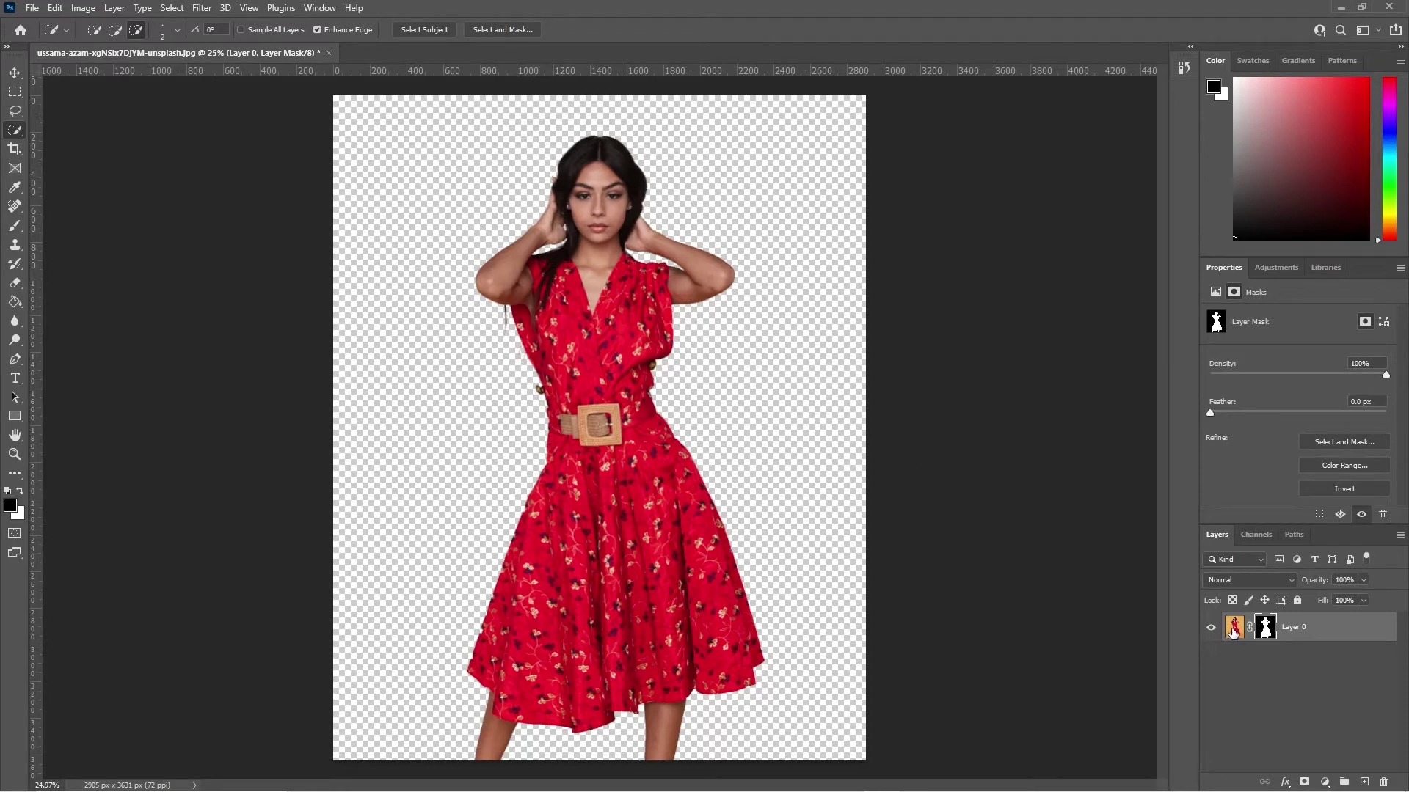
left_click(1233, 629)
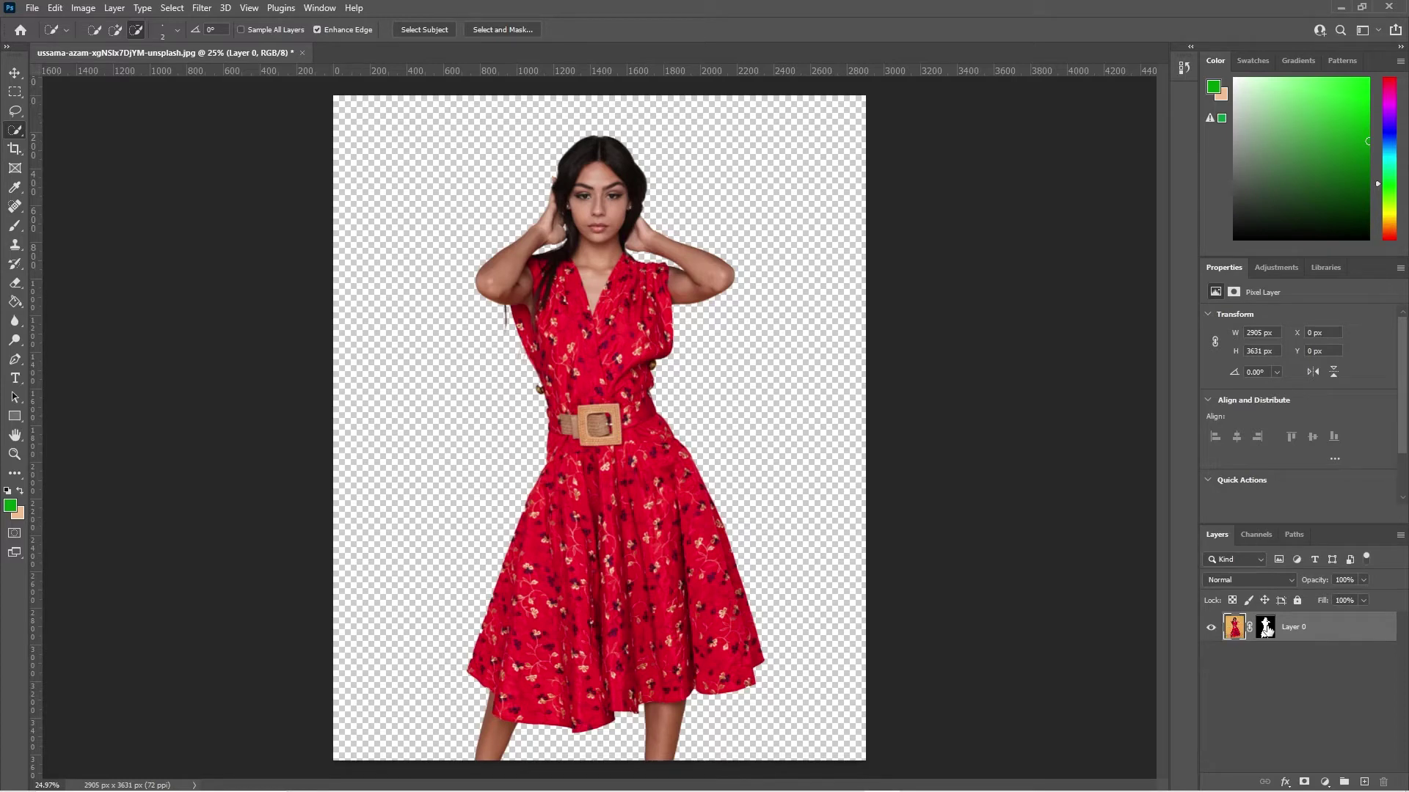
left_click(1265, 628)
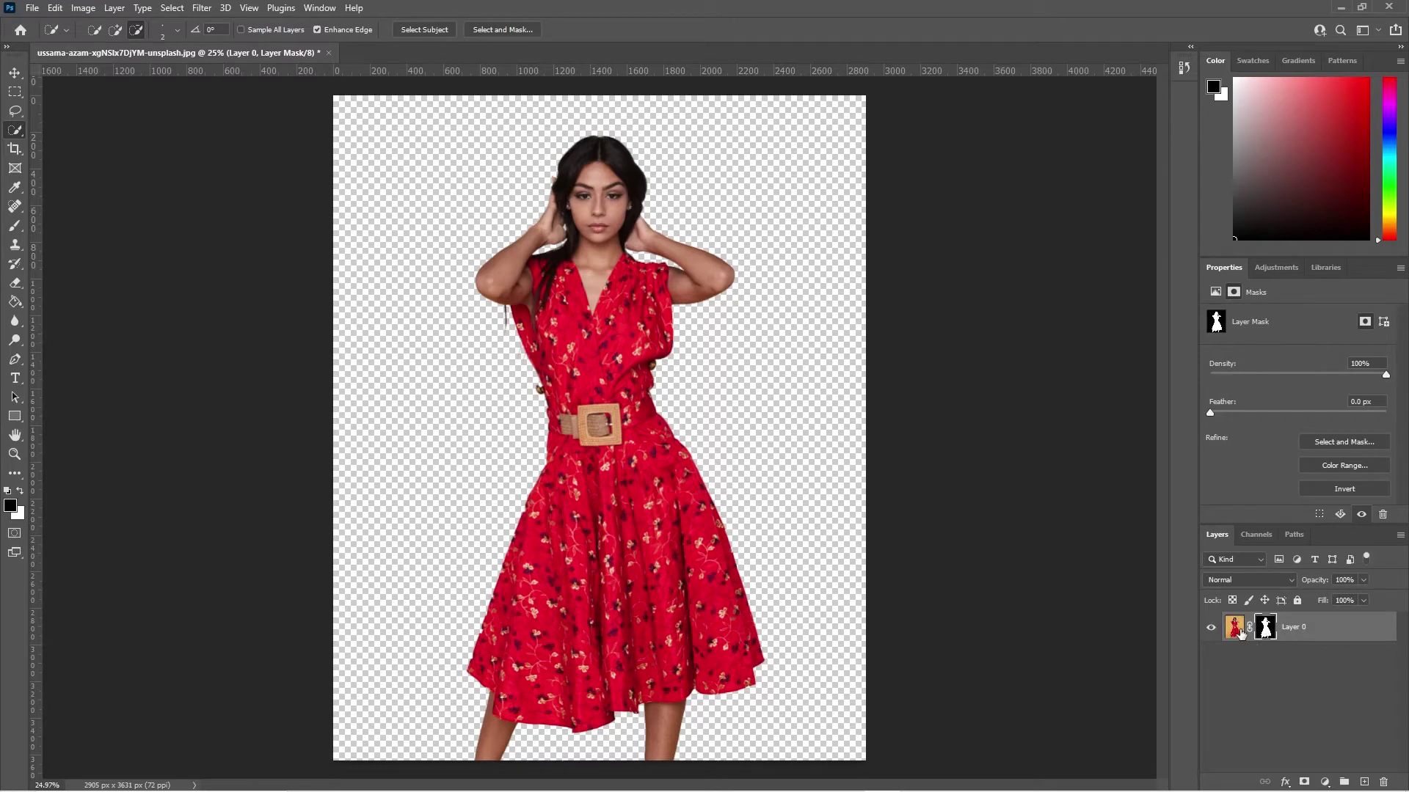
left_click(1211, 627)
left_click(1212, 627)
Set a black foreground over the white background colour and choose the Brush tool
left_click(10, 505)
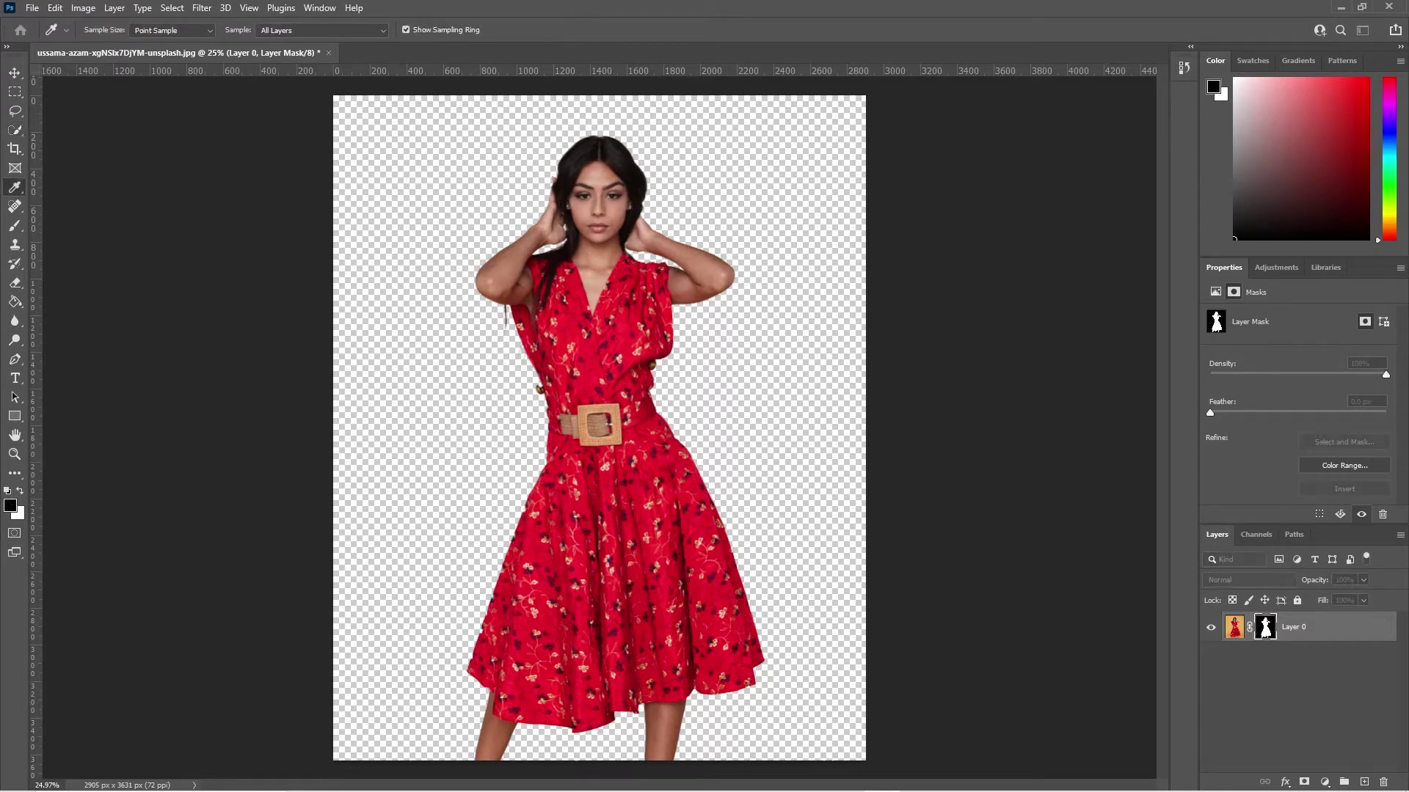
left_click(390, 407)
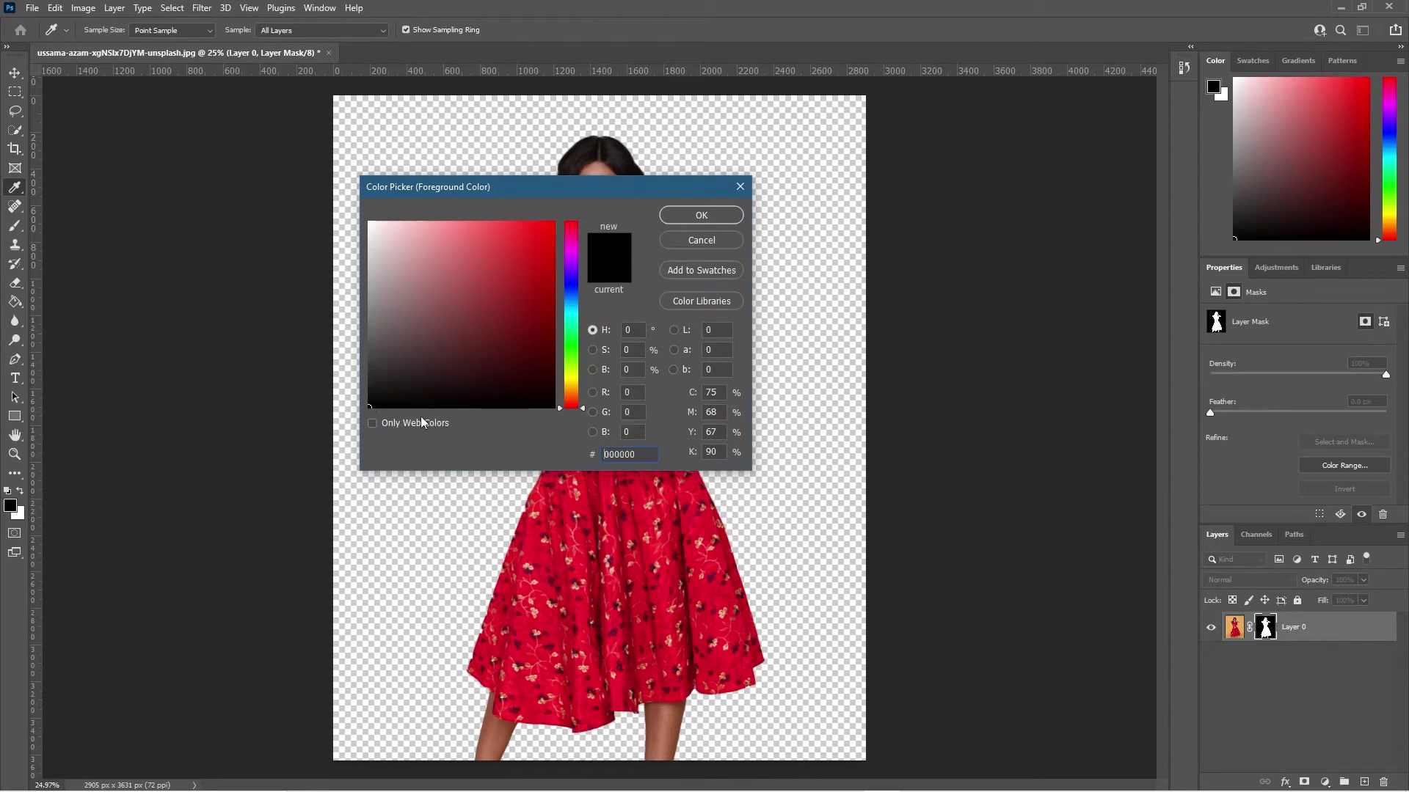
left_click(697, 222)
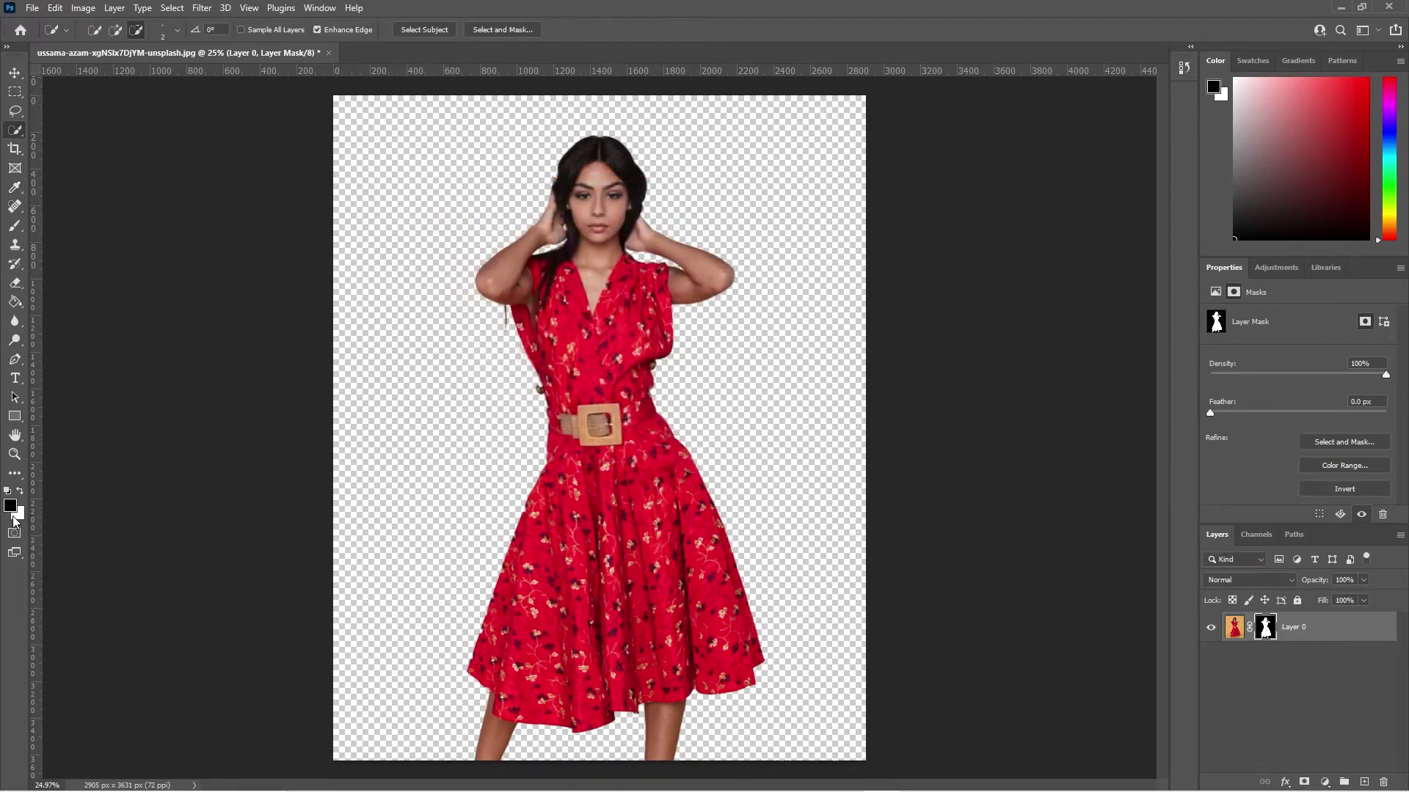
left_click(15, 517)
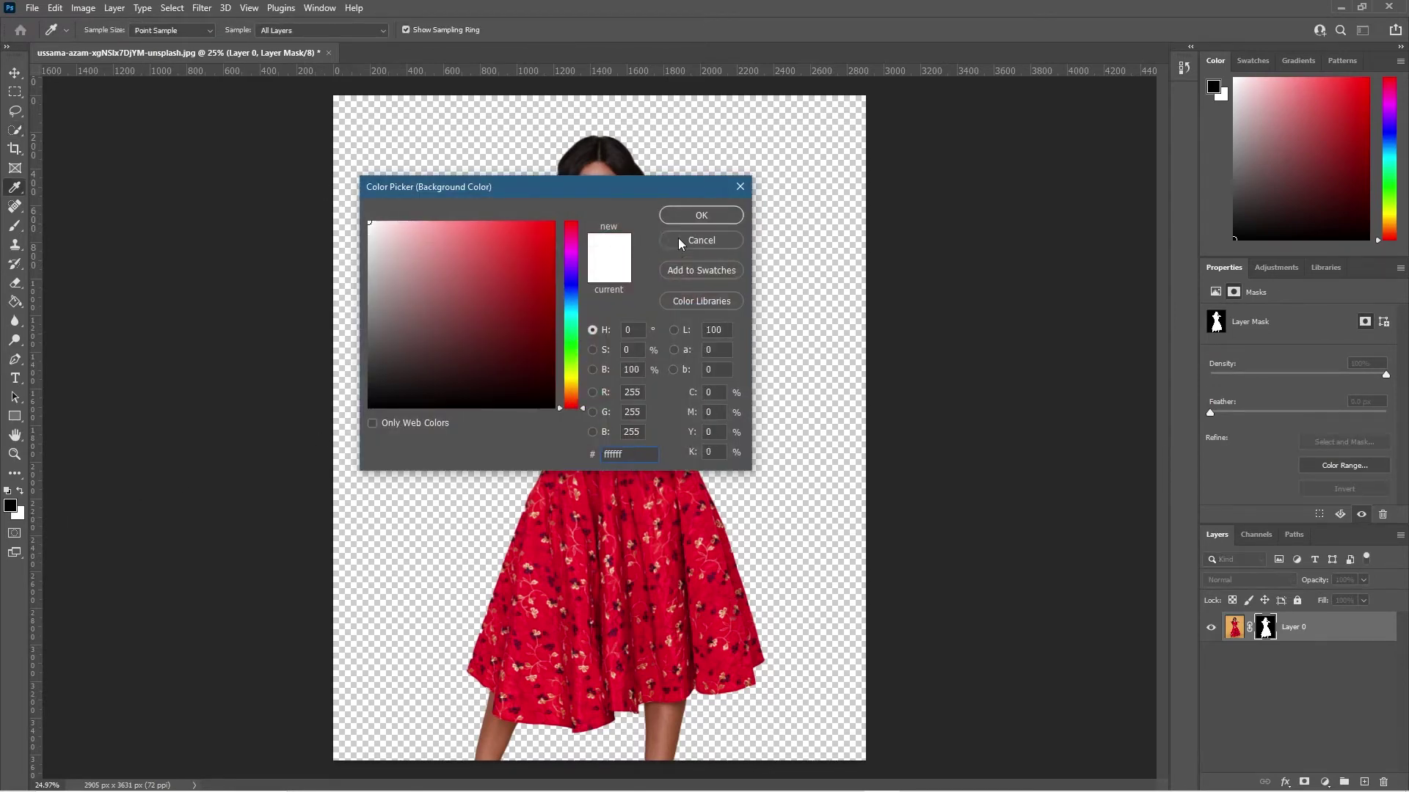
left_click(680, 242)
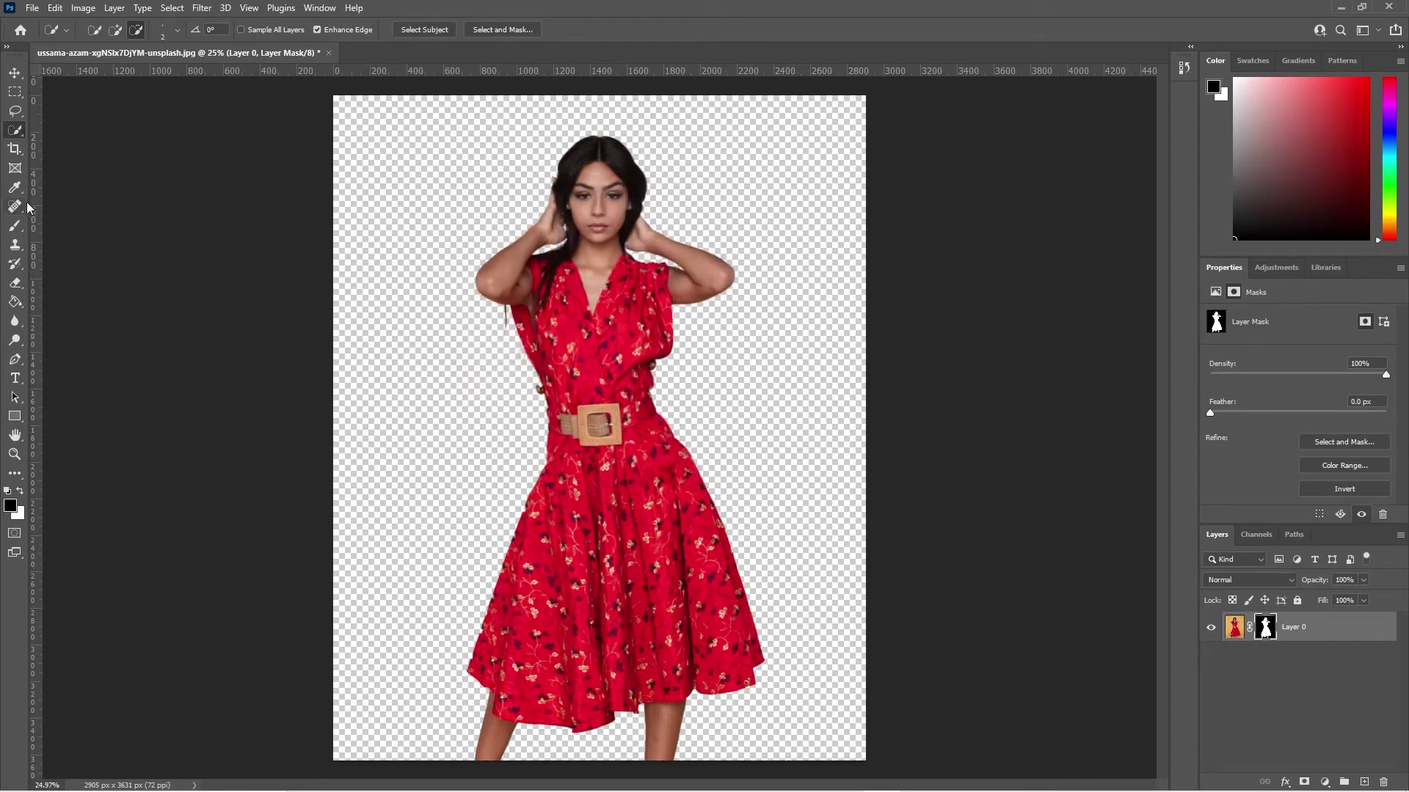
left_click(16, 228)
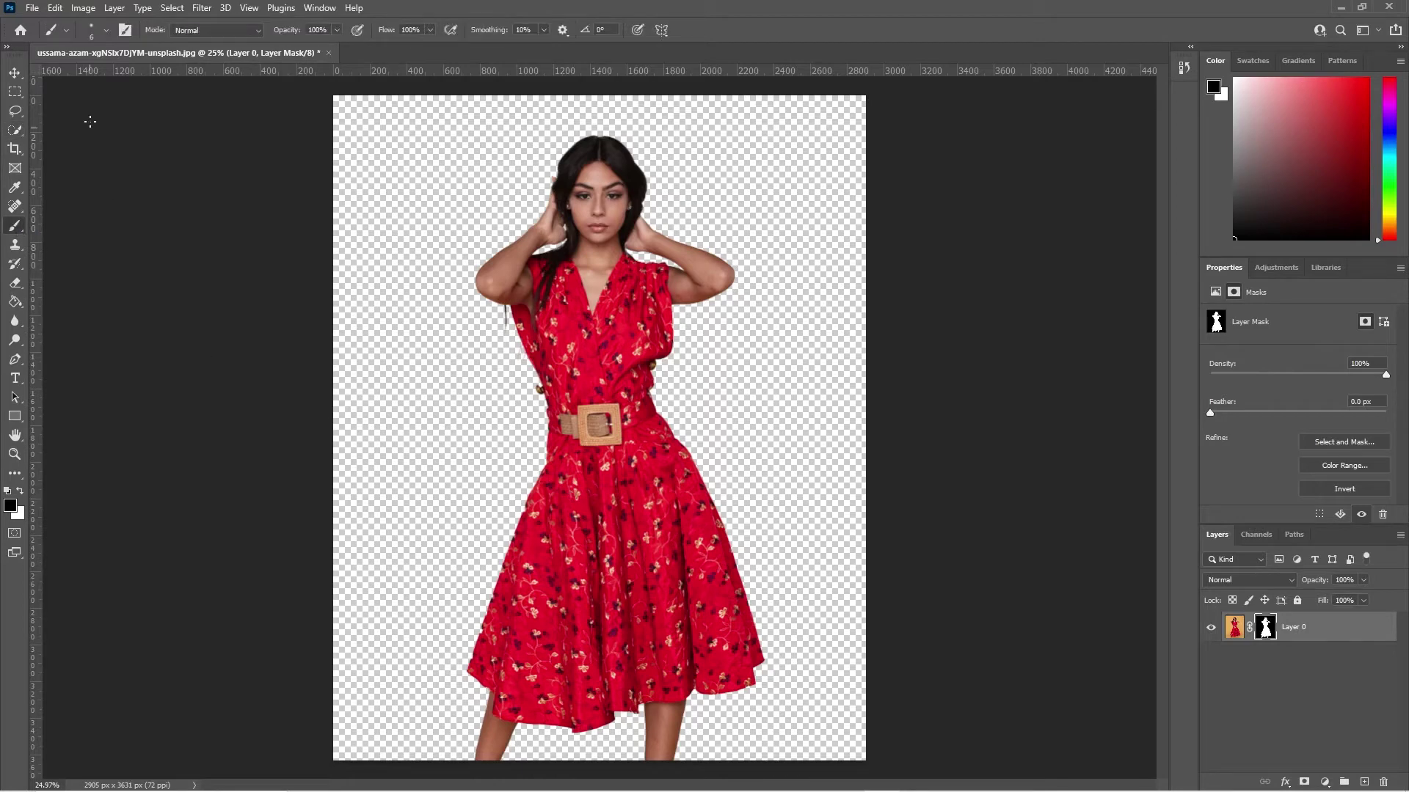
Set the brush size to 86 px
left_click(107, 30)
left_click_drag(83, 74, 103, 74)
key("Return")
left_click(107, 30)
left_click_drag(104, 79, 123, 79)
key("Return")
Test a black stroke on the mask, undo it, then test white reveal strokes and undo them
mouse_move(547, 385)
left_mouse_down()
mouse_move(555, 415)
mouse_move(555, 371)
mouse_move(571, 419)
mouse_move(585, 388)
left_mouse_up()
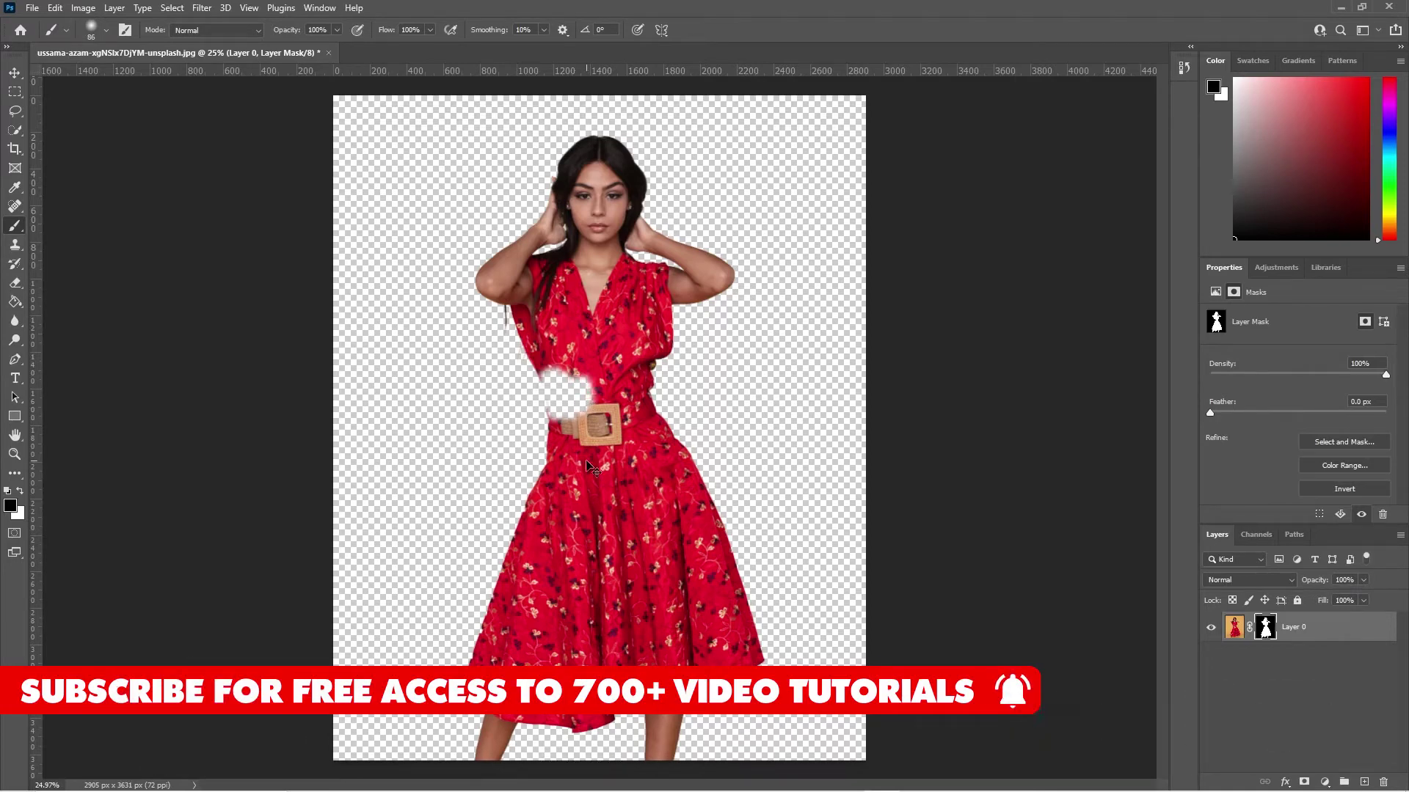
key("ctrl+z")
left_click(21, 492)
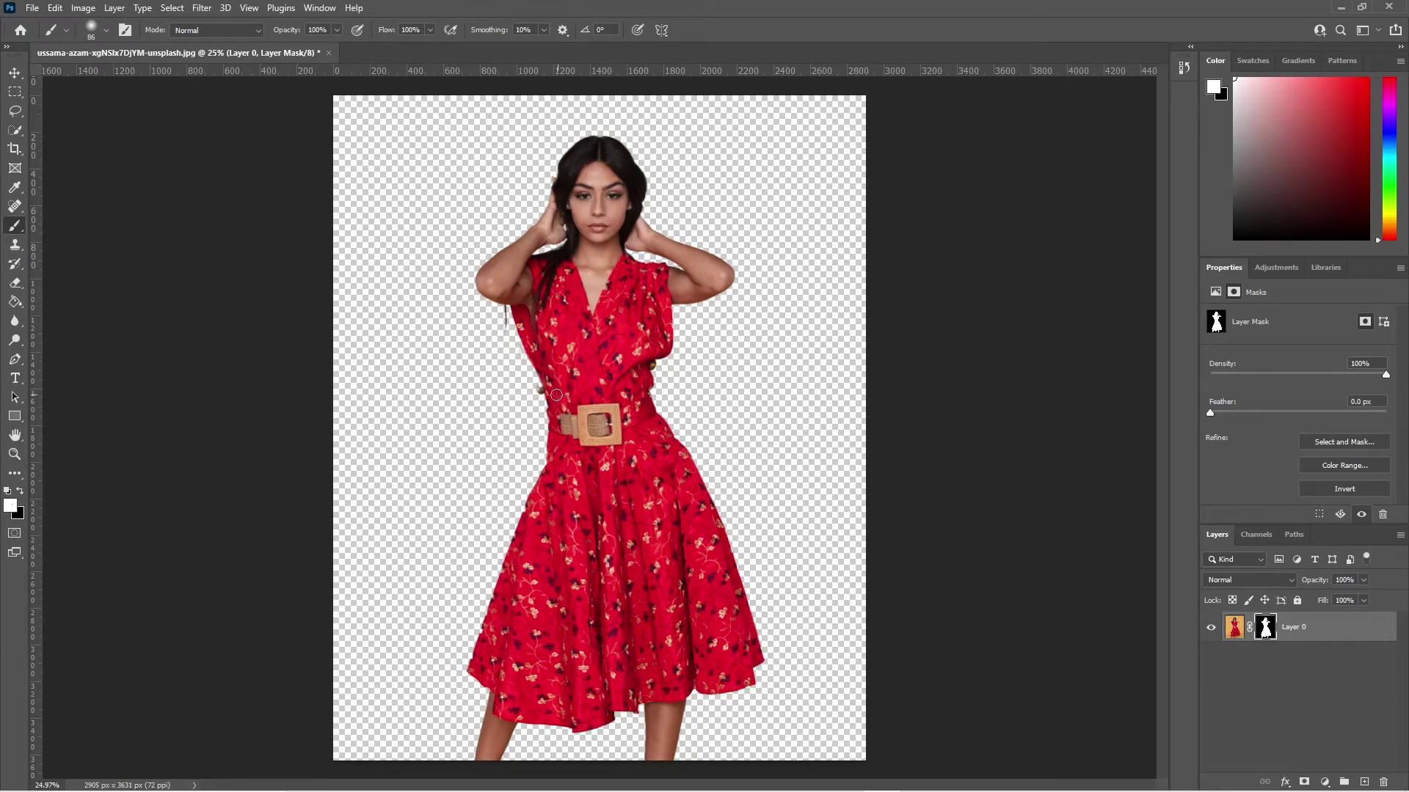
mouse_move(547, 399)
left_mouse_down()
mouse_move(537, 468)
mouse_move(549, 375)
mouse_move(524, 463)
mouse_move(527, 352)
mouse_move(541, 386)
mouse_move(490, 322)
mouse_move(528, 316)
mouse_move(506, 310)
mouse_move(509, 342)
mouse_move(520, 323)
mouse_move(491, 299)
mouse_move(541, 404)
mouse_move(537, 467)
mouse_move(481, 319)
mouse_move(482, 279)
mouse_move(507, 386)
left_mouse_up()
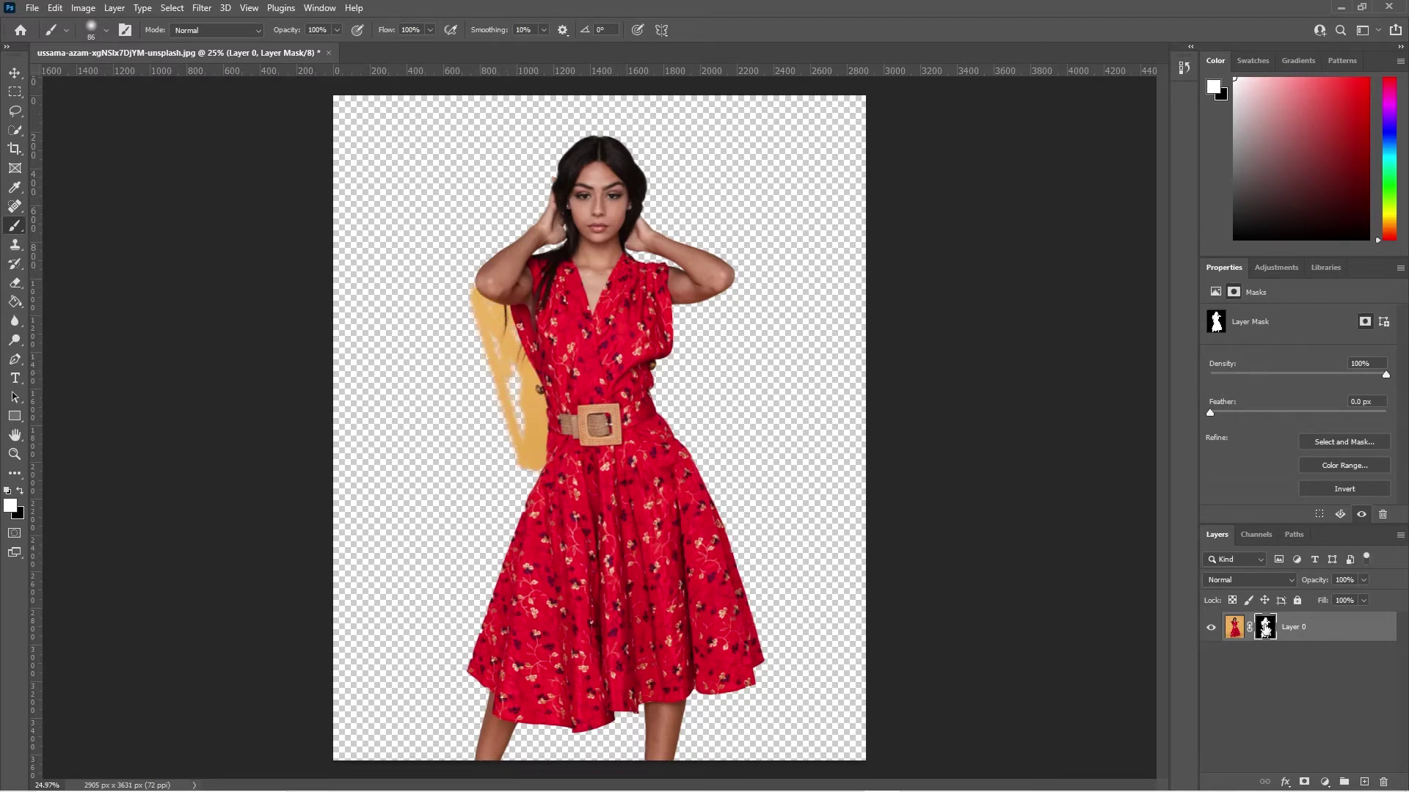
mouse_move(428, 221)
left_mouse_down()
mouse_move(475, 173)
mouse_move(411, 151)
mouse_move(403, 127)
mouse_move(352, 142)
mouse_move(399, 195)
left_mouse_up()
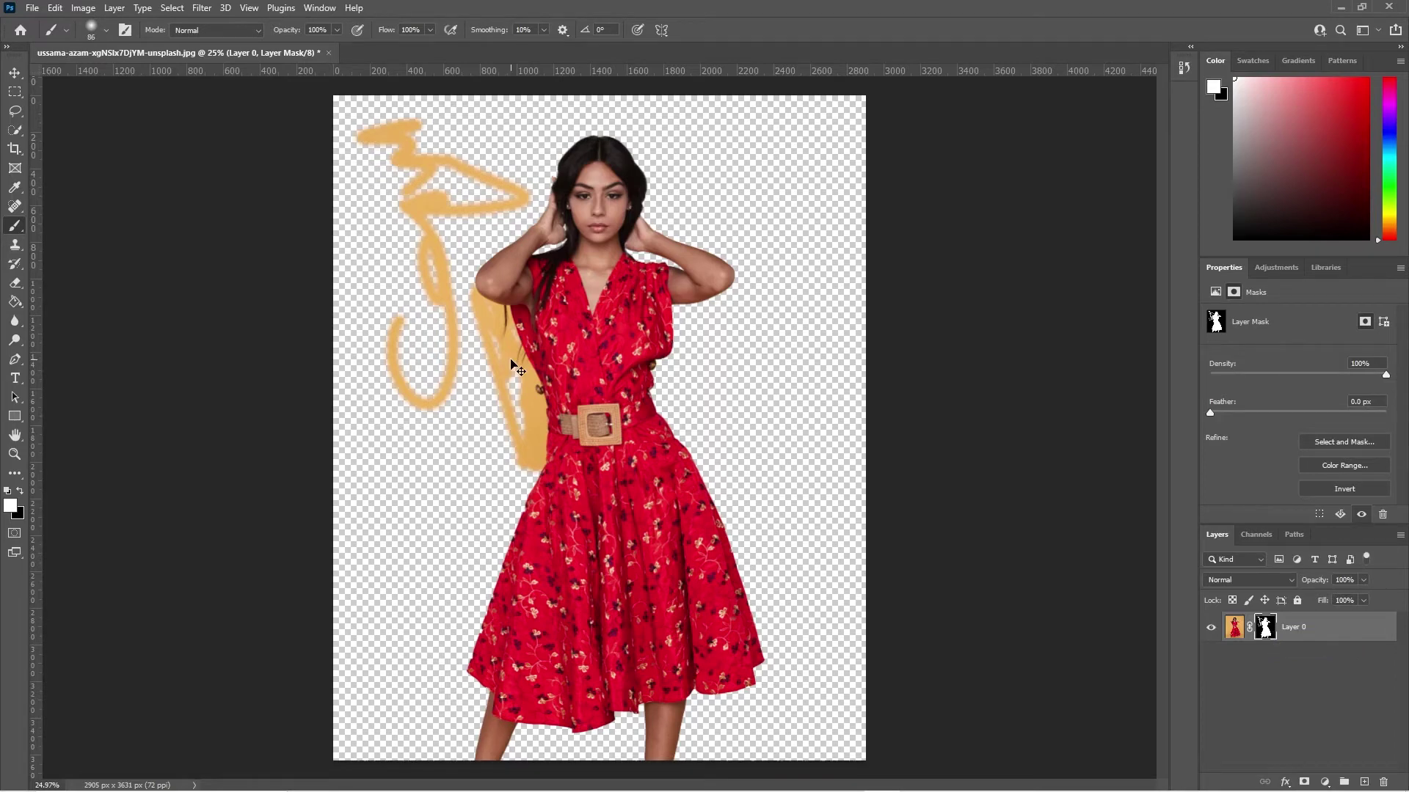
key("ctrl+z")
key("ctrl+z")
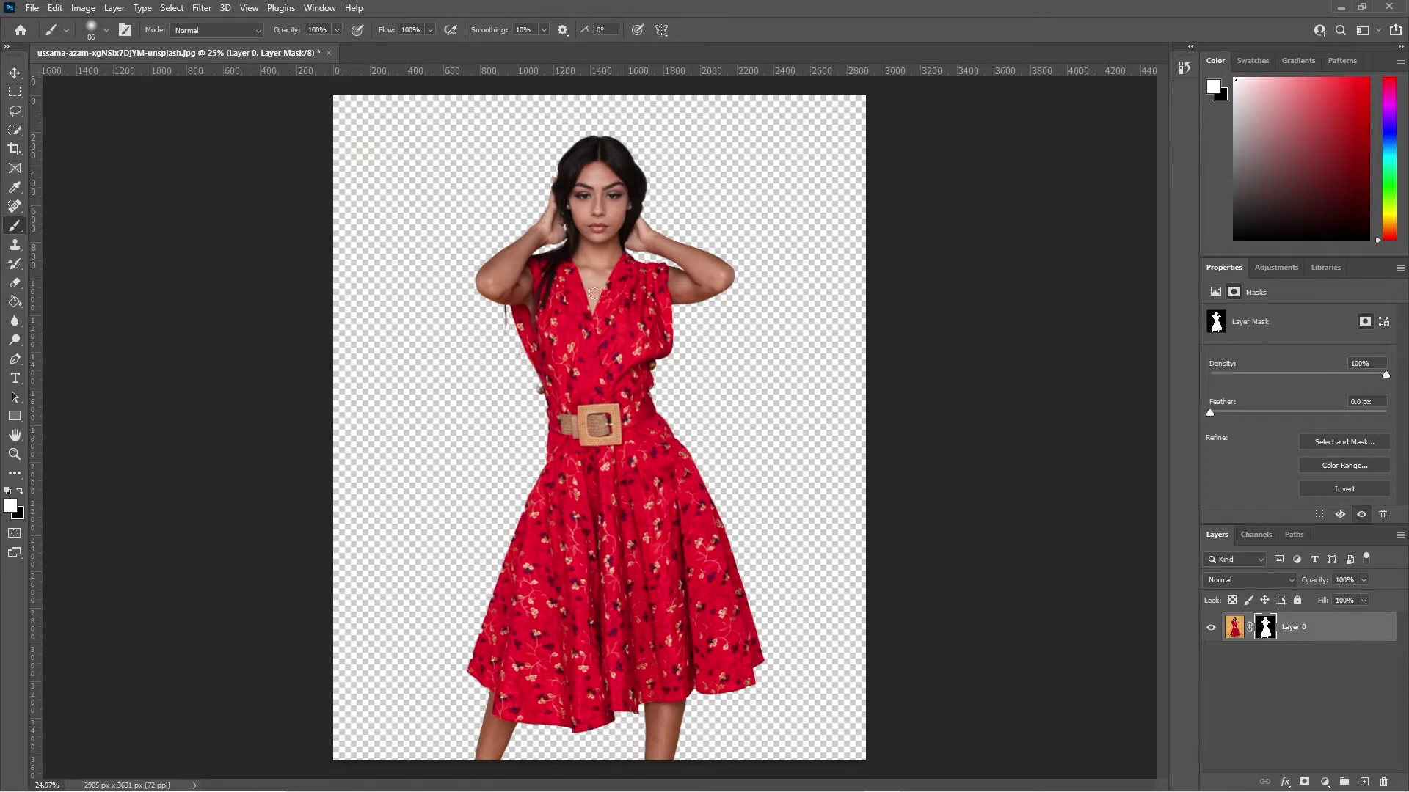
Export the image with Export As in PNG format to keep transparency
left_click(32, 8)
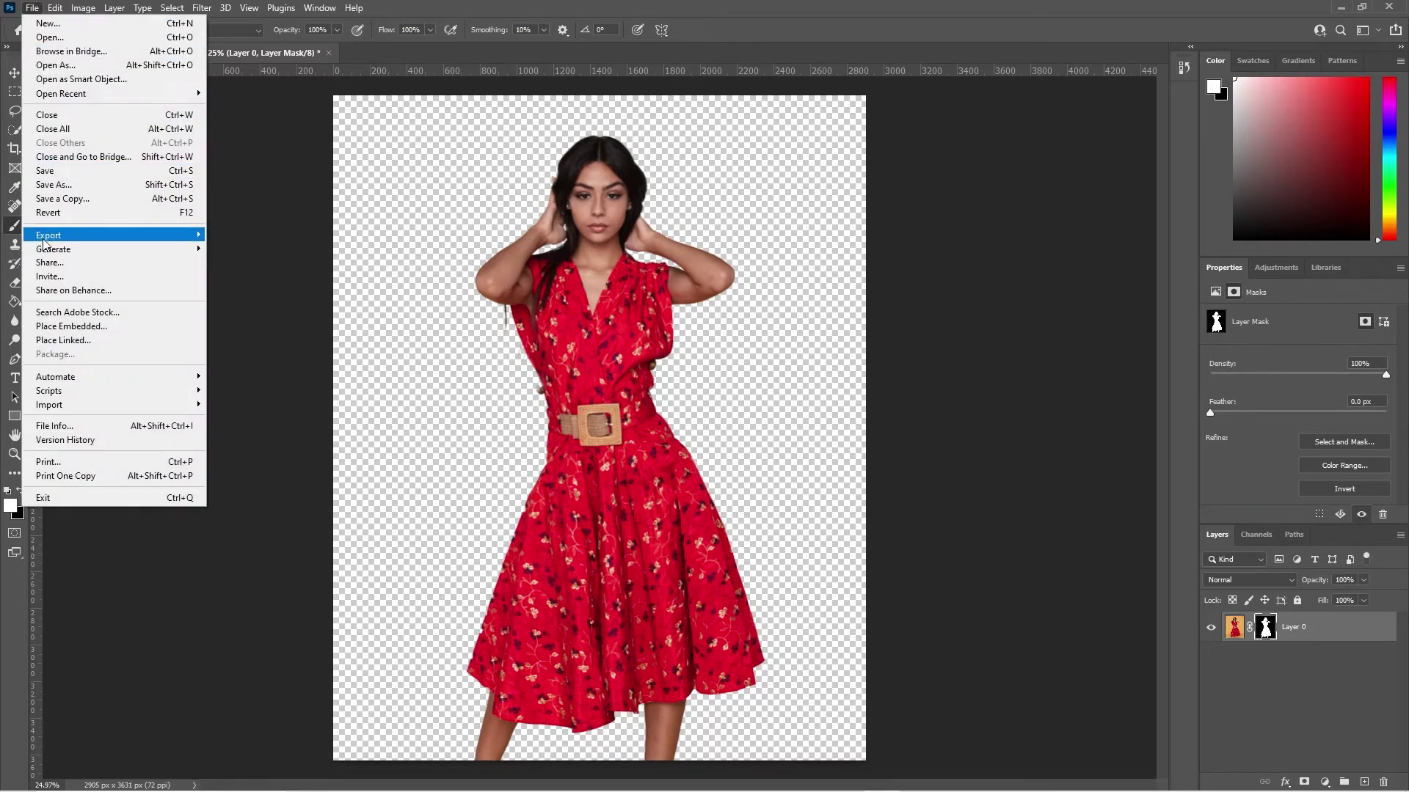
mouse_move(46, 242)
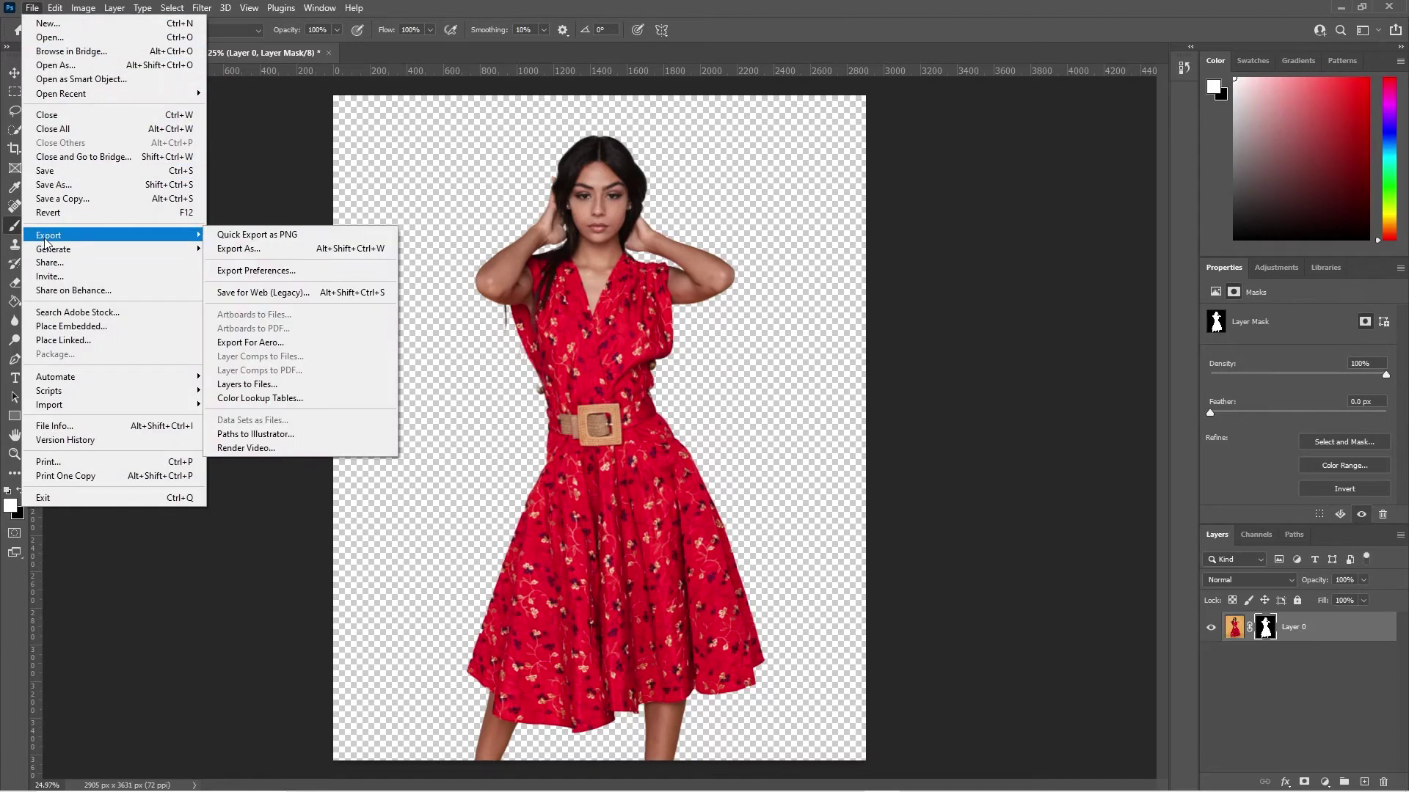
left_click(264, 252)
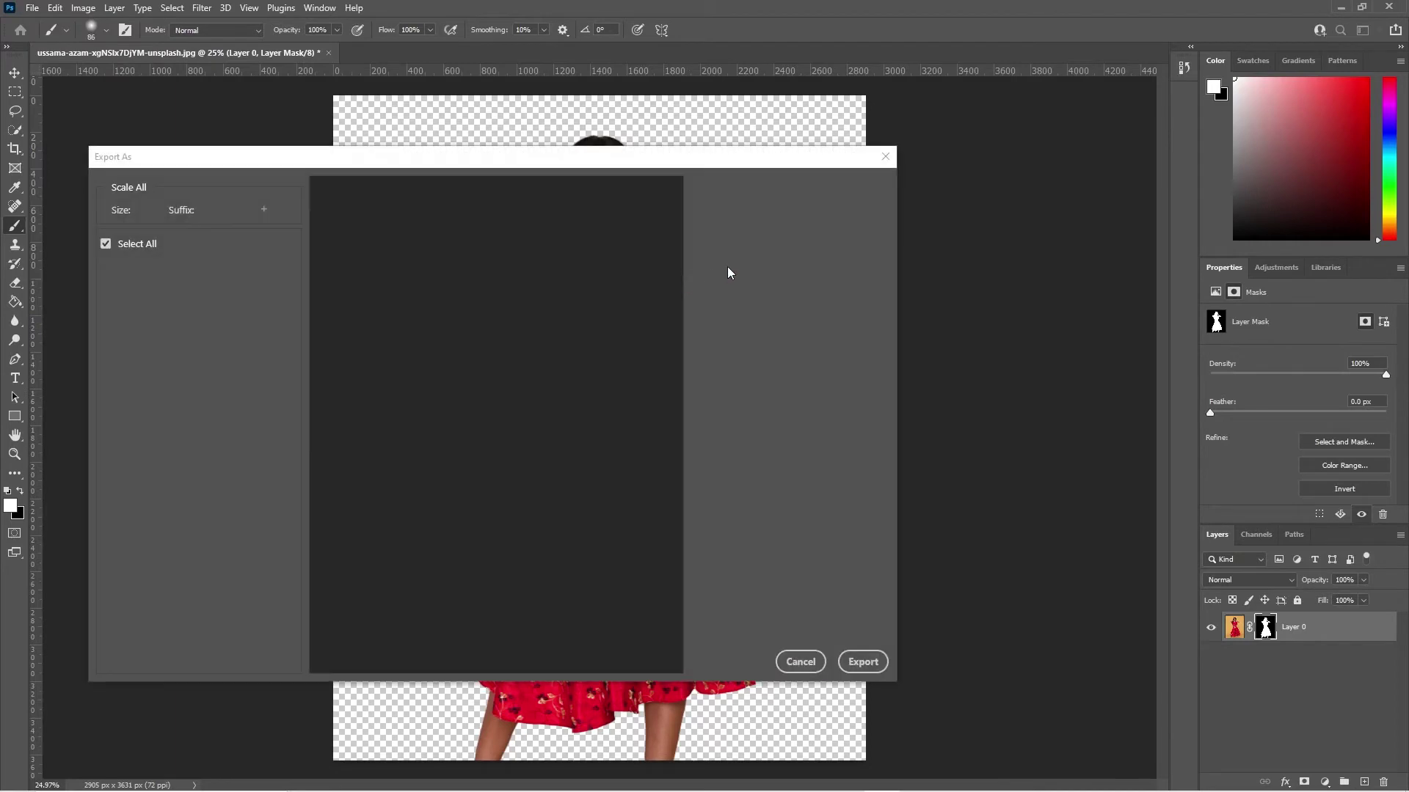
left_click(816, 214)
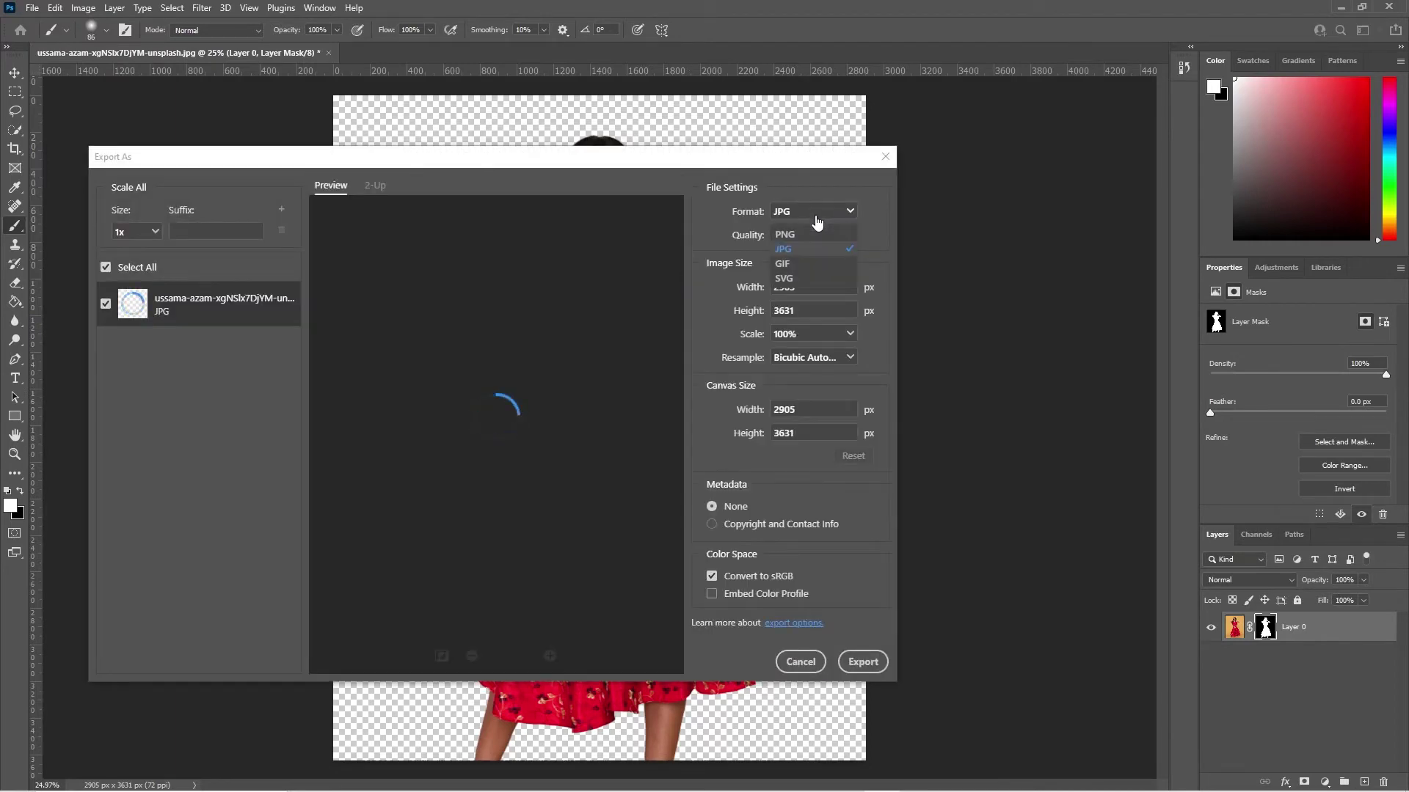
left_click(792, 235)
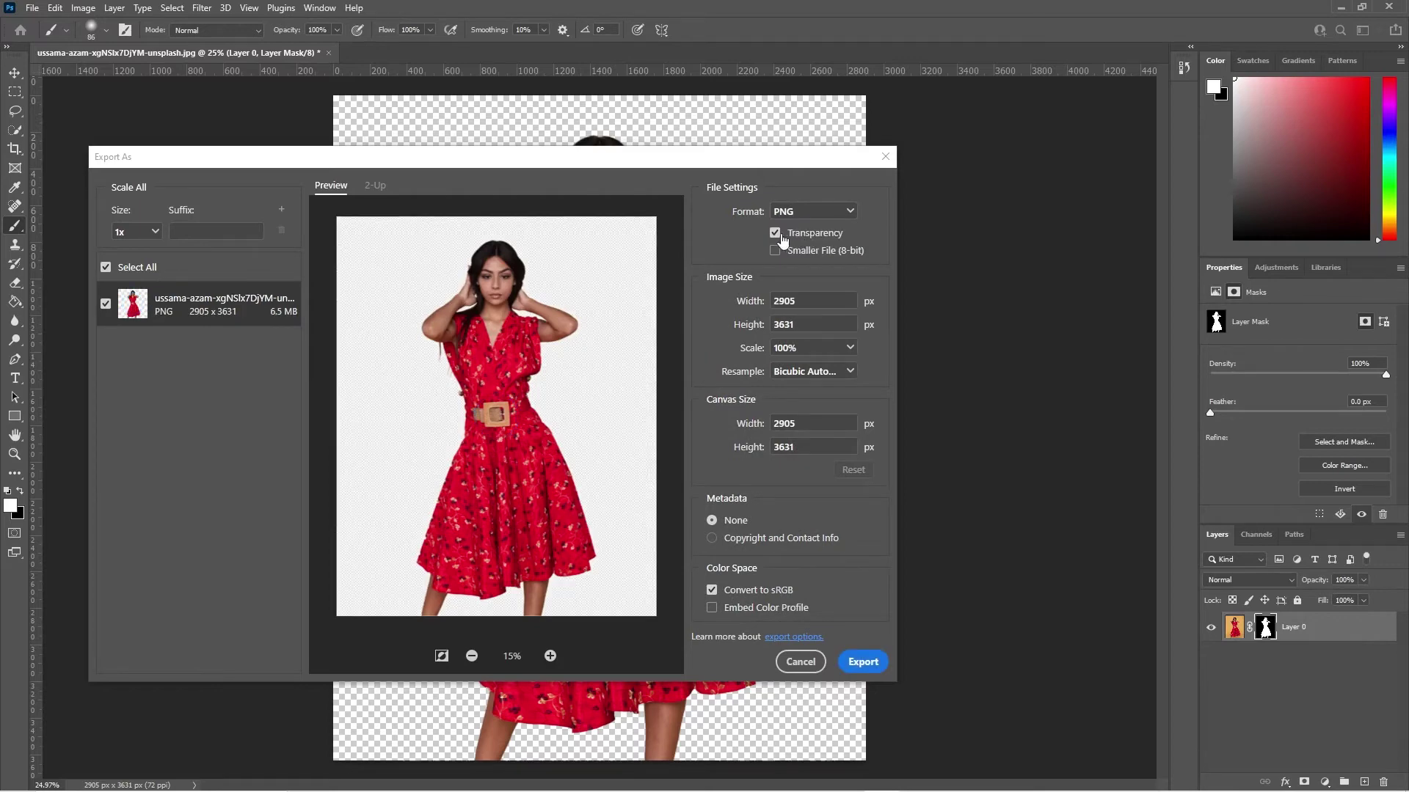
left_click(860, 661)
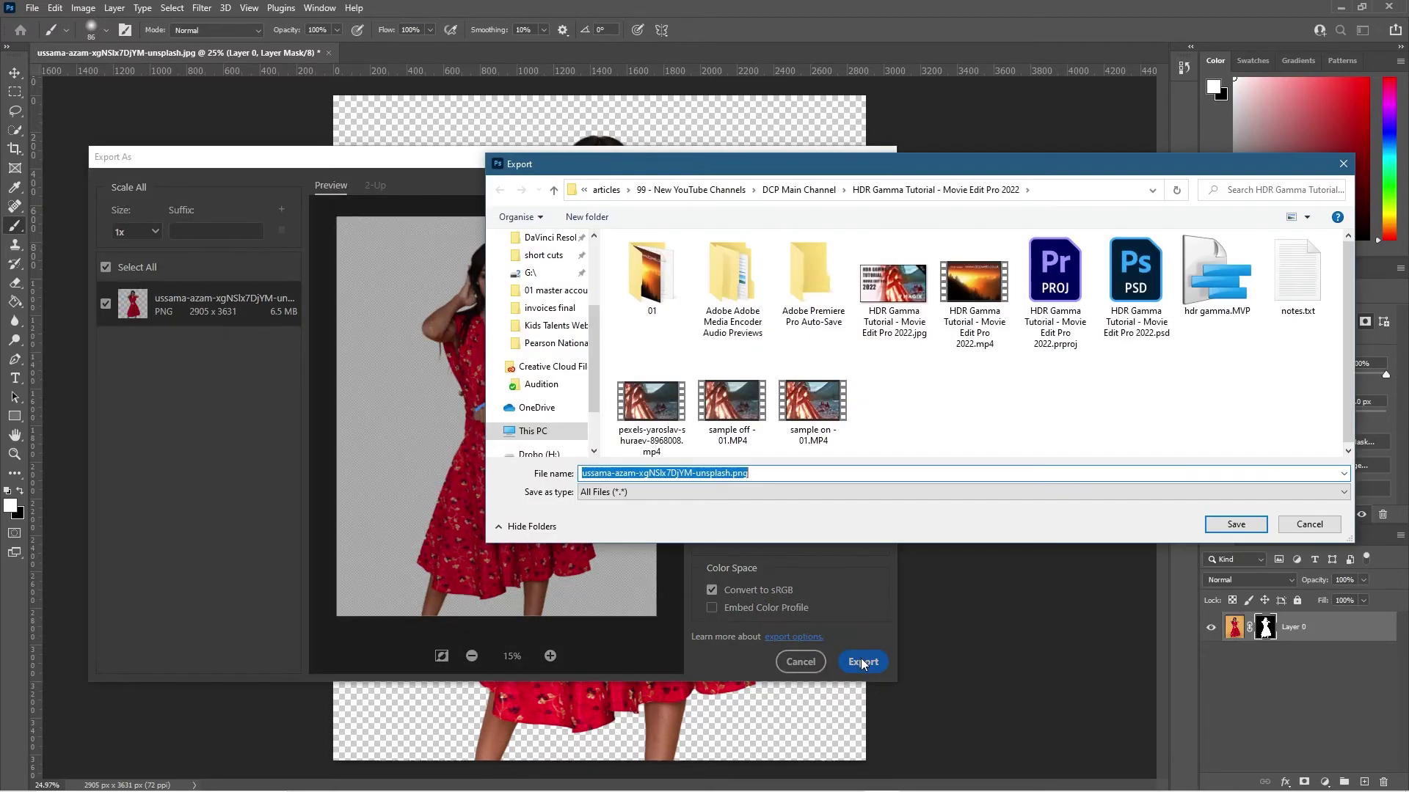
Save the PNG as transparent-01 in the Change photo background colour in Photoshop 2021 folder
scroll(543, 302, "up", 3)
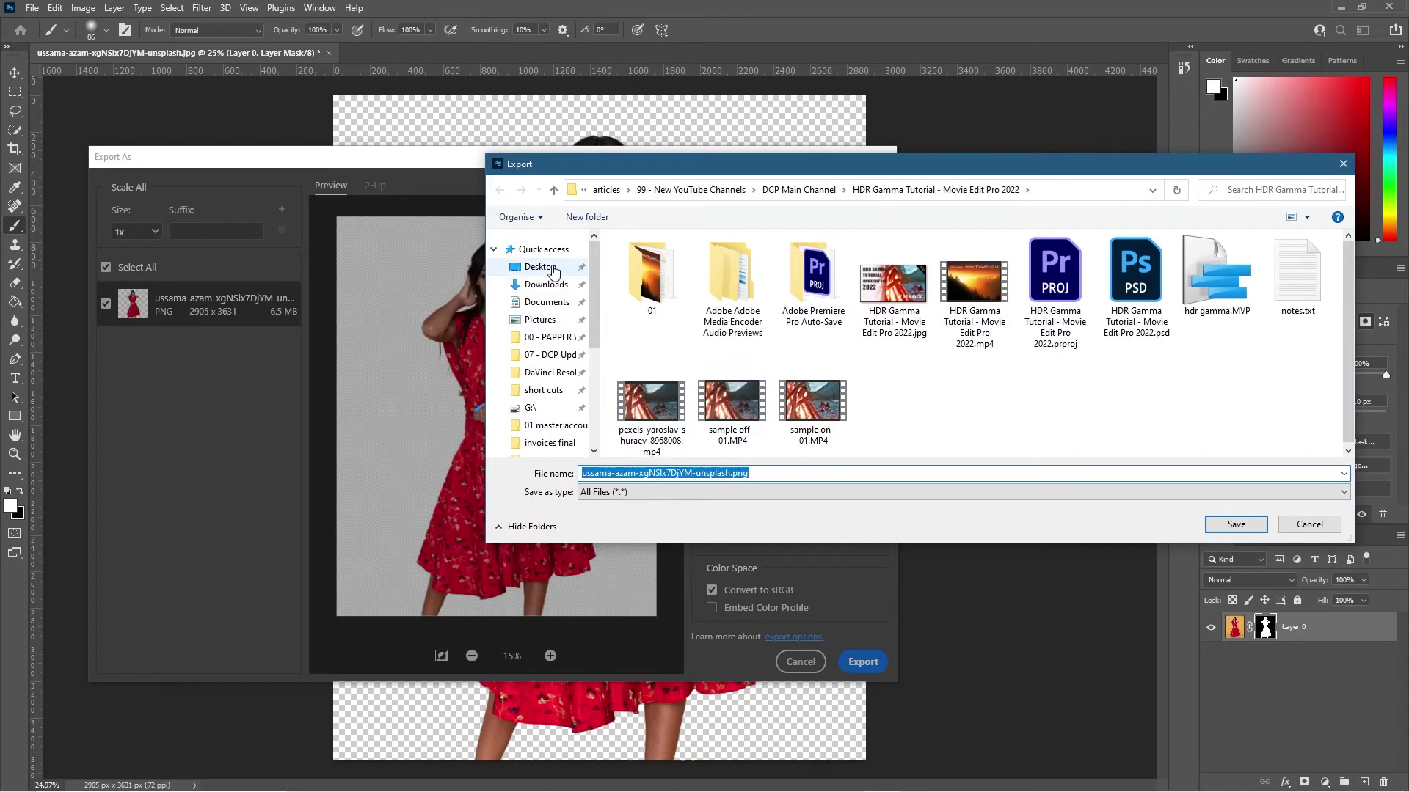
left_click(540, 267)
double_click(731, 279)
double_click(731, 474)
type("tran")
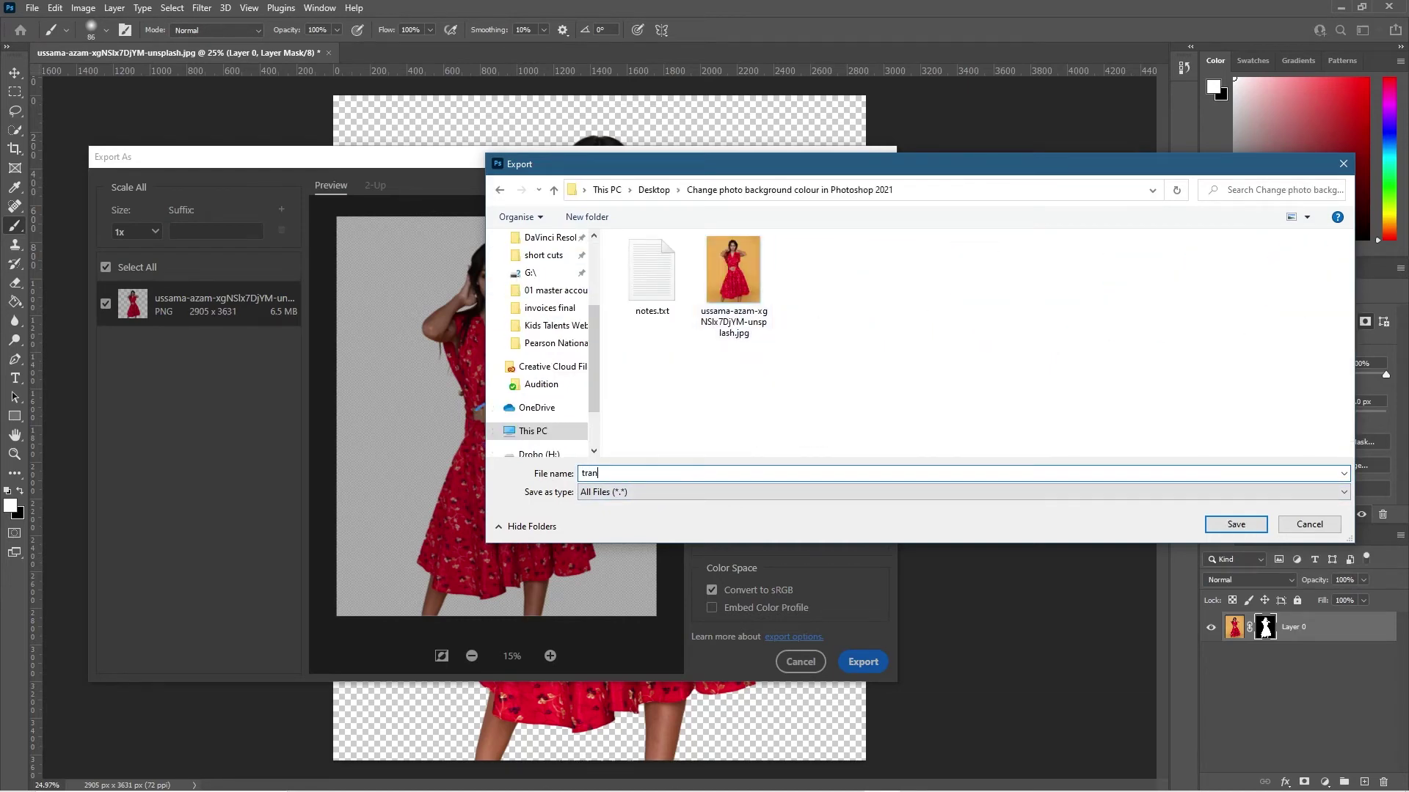
type("sparent-01")
key("Return")
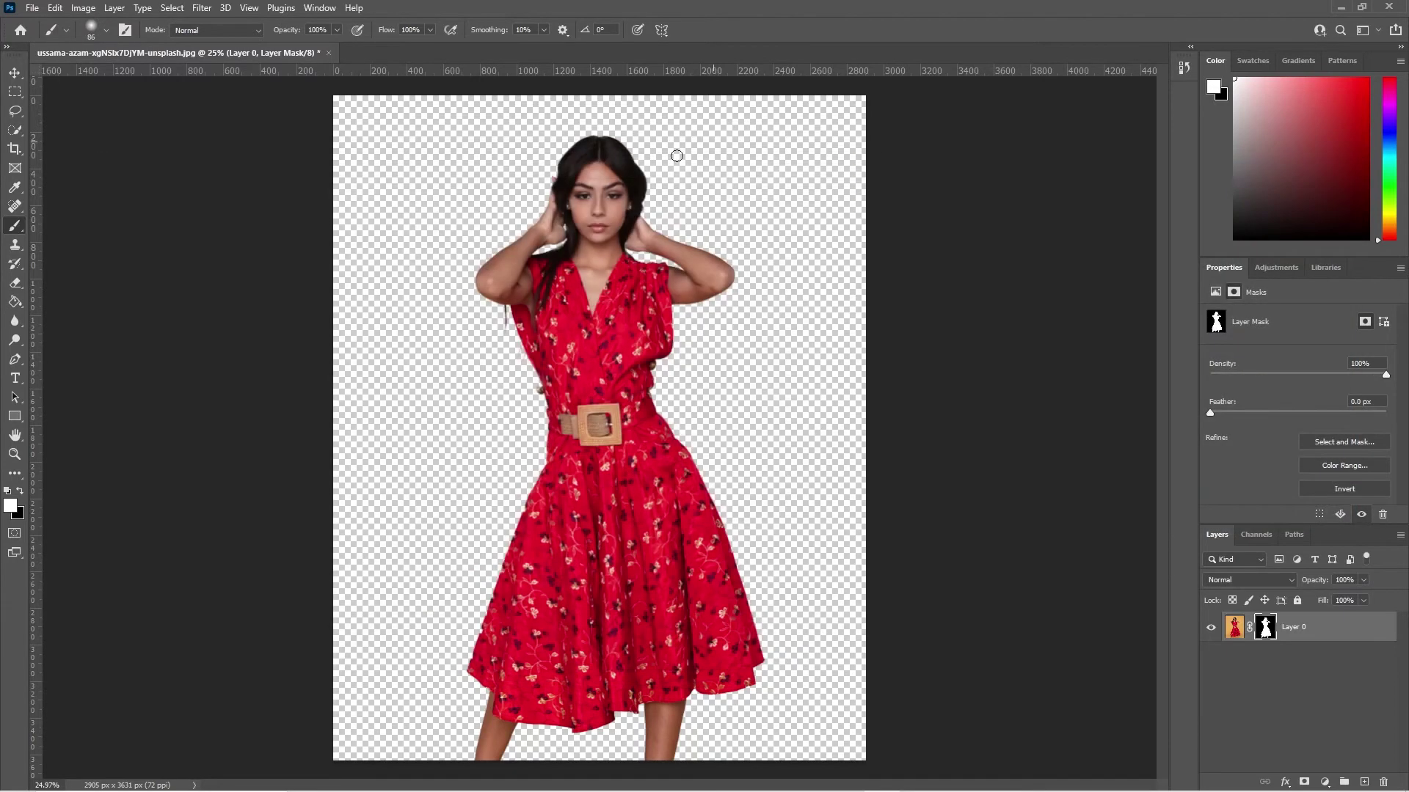
Add empty Layer 1 beneath Layer 0, remove an accidental extra layer, and select Layer 1
left_click(15, 74)
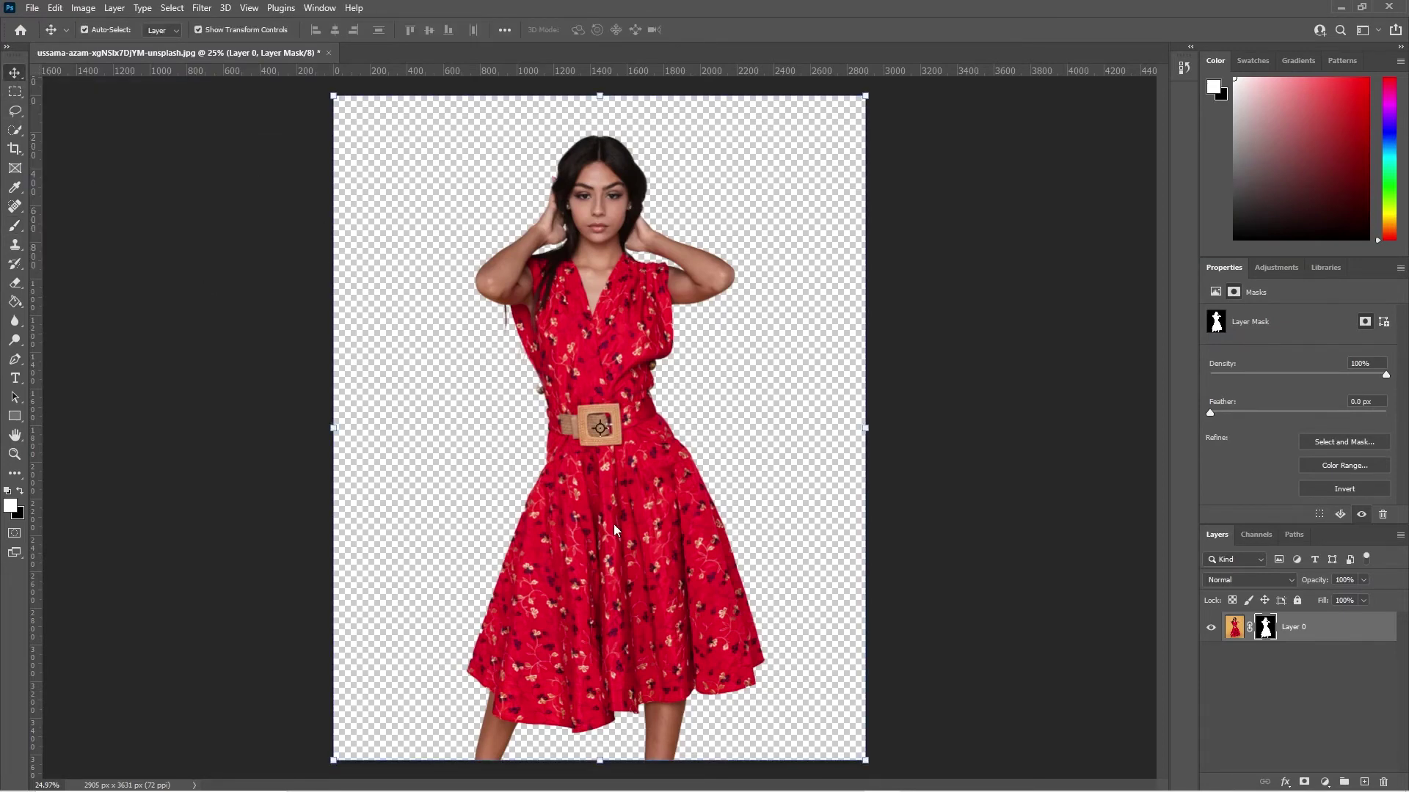
left_click(1234, 627)
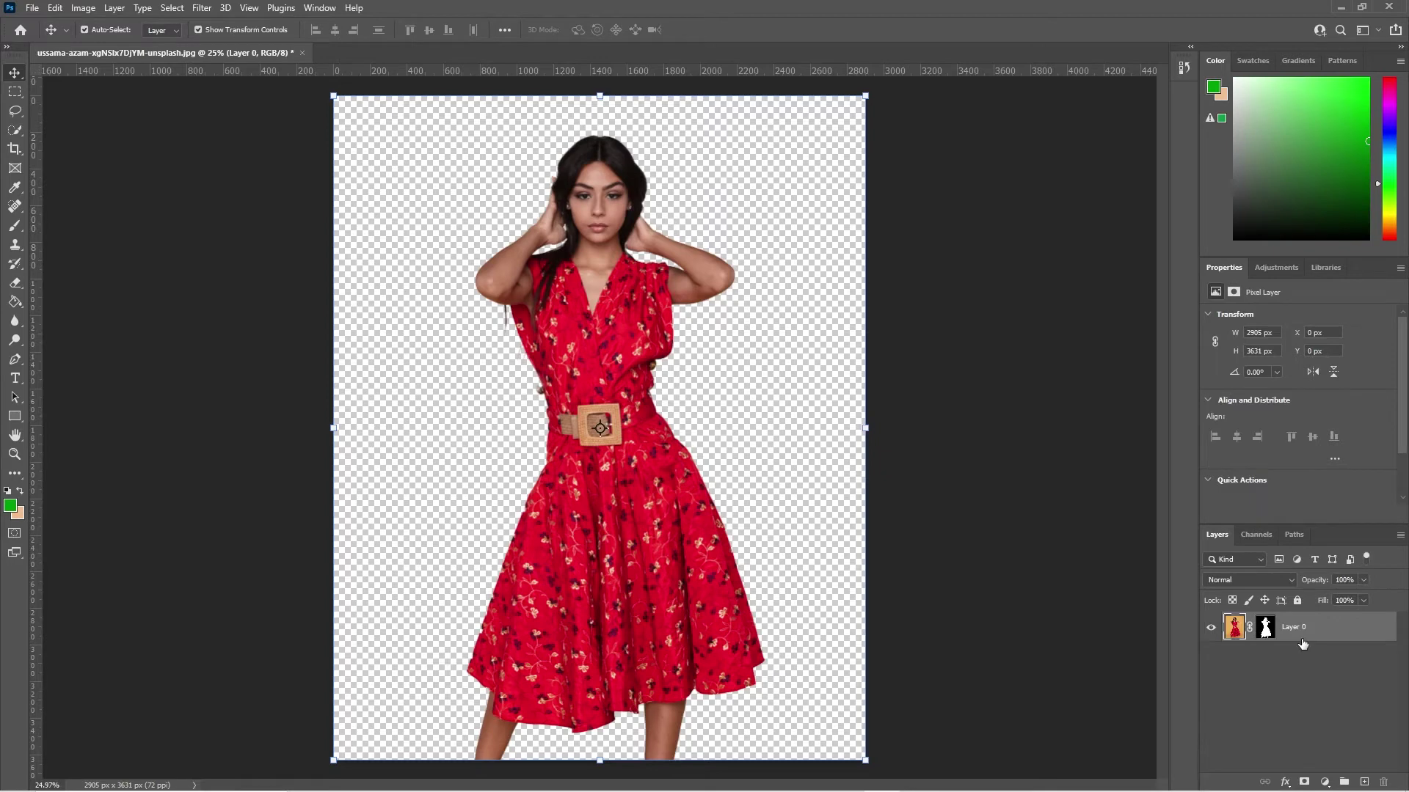
left_click(1364, 782, "ctrl")
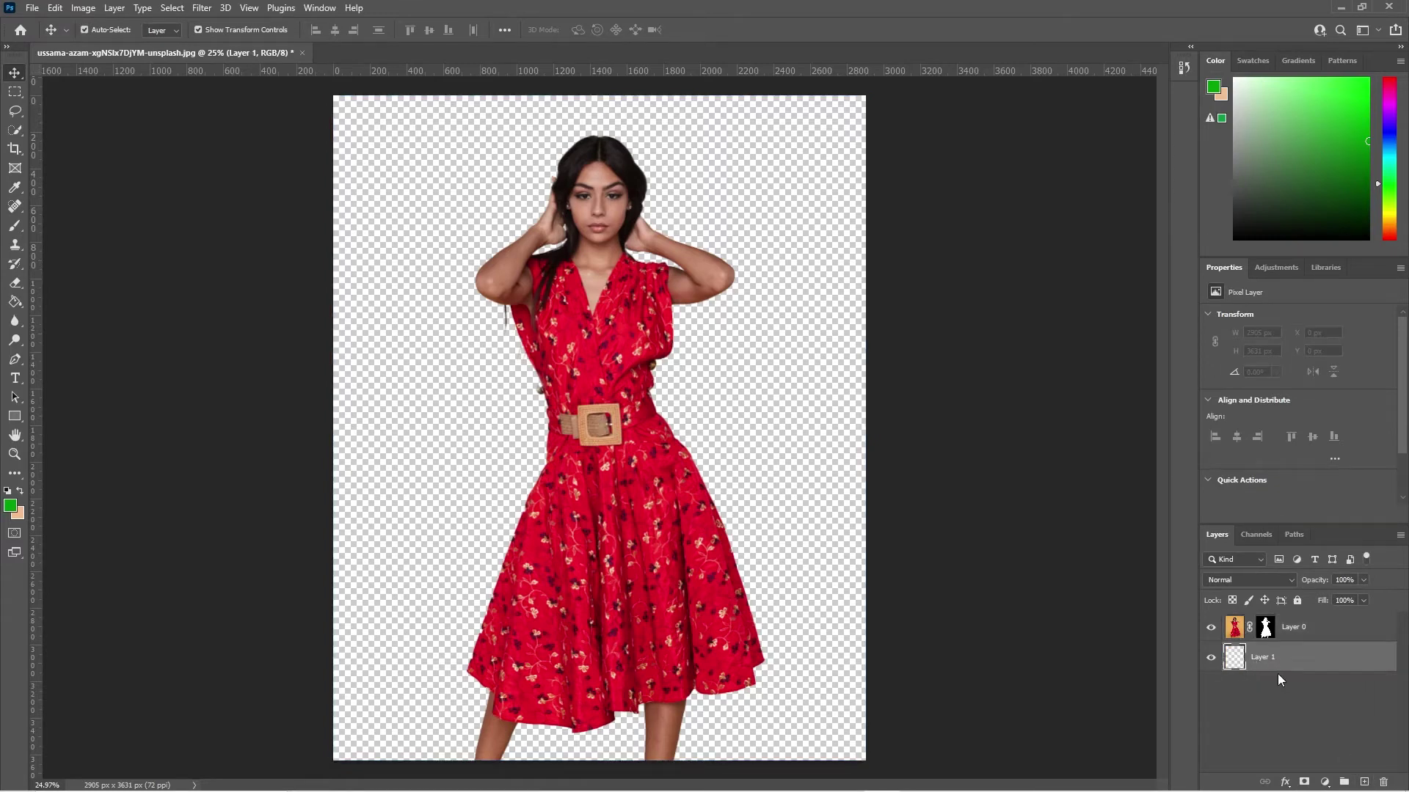
left_click(1295, 631)
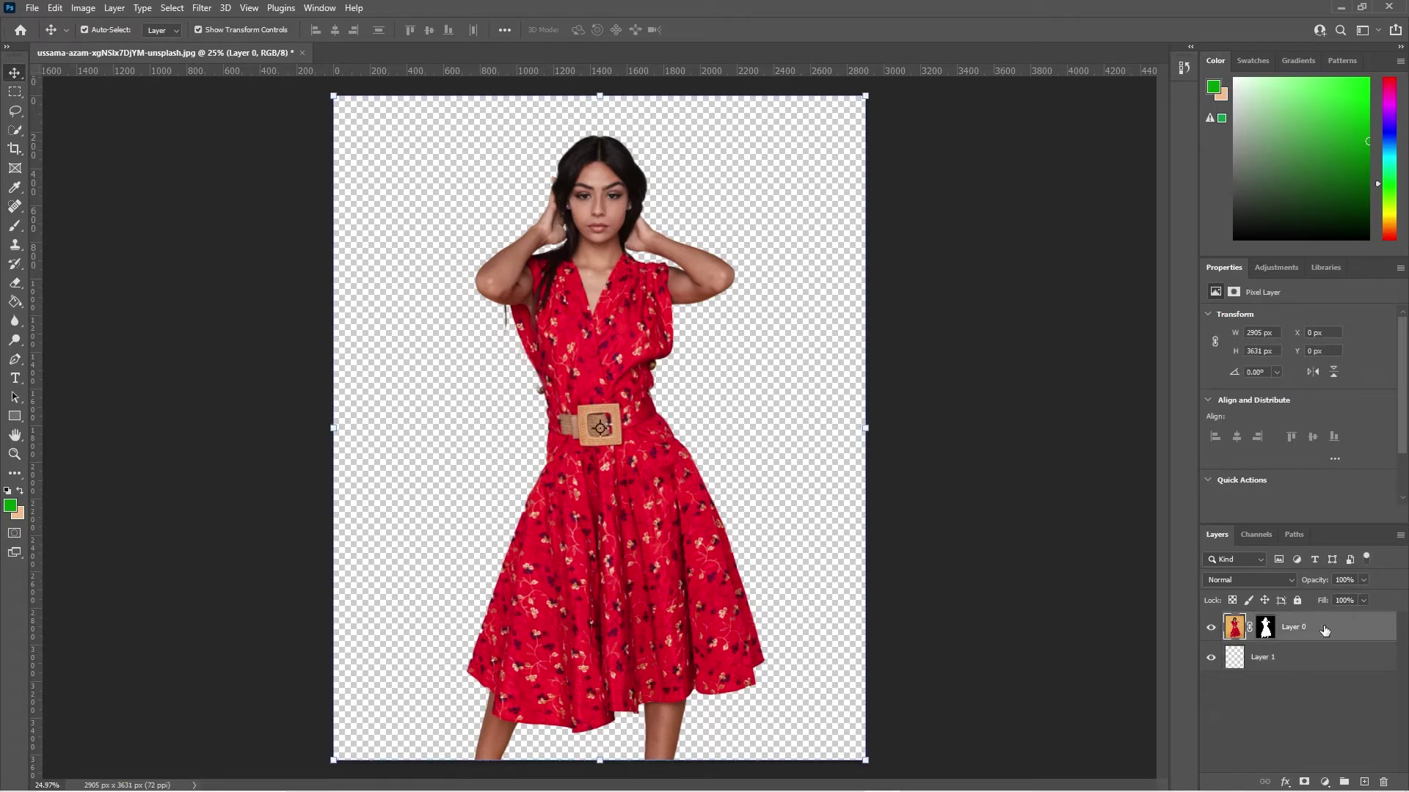
left_click(1364, 784)
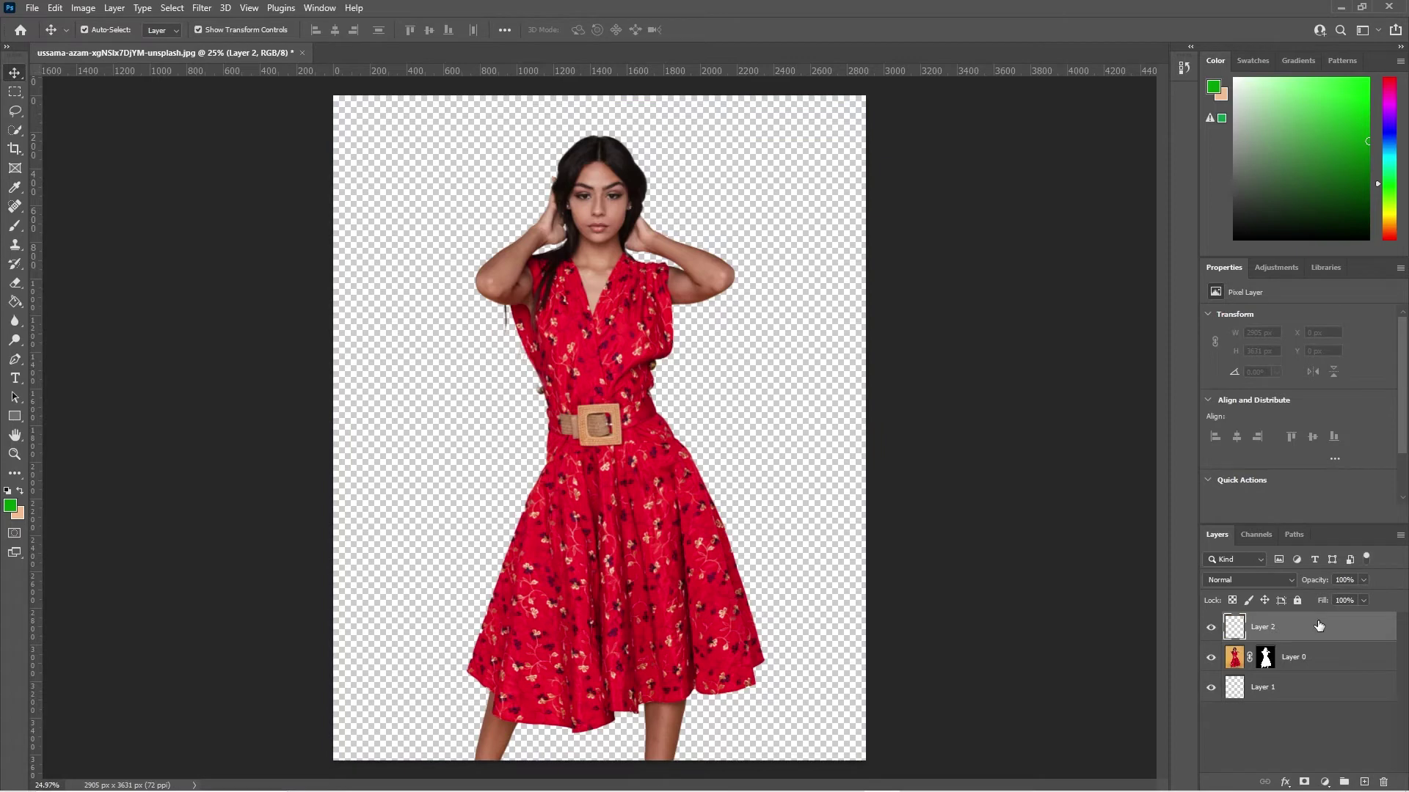
key("ctrl+z")
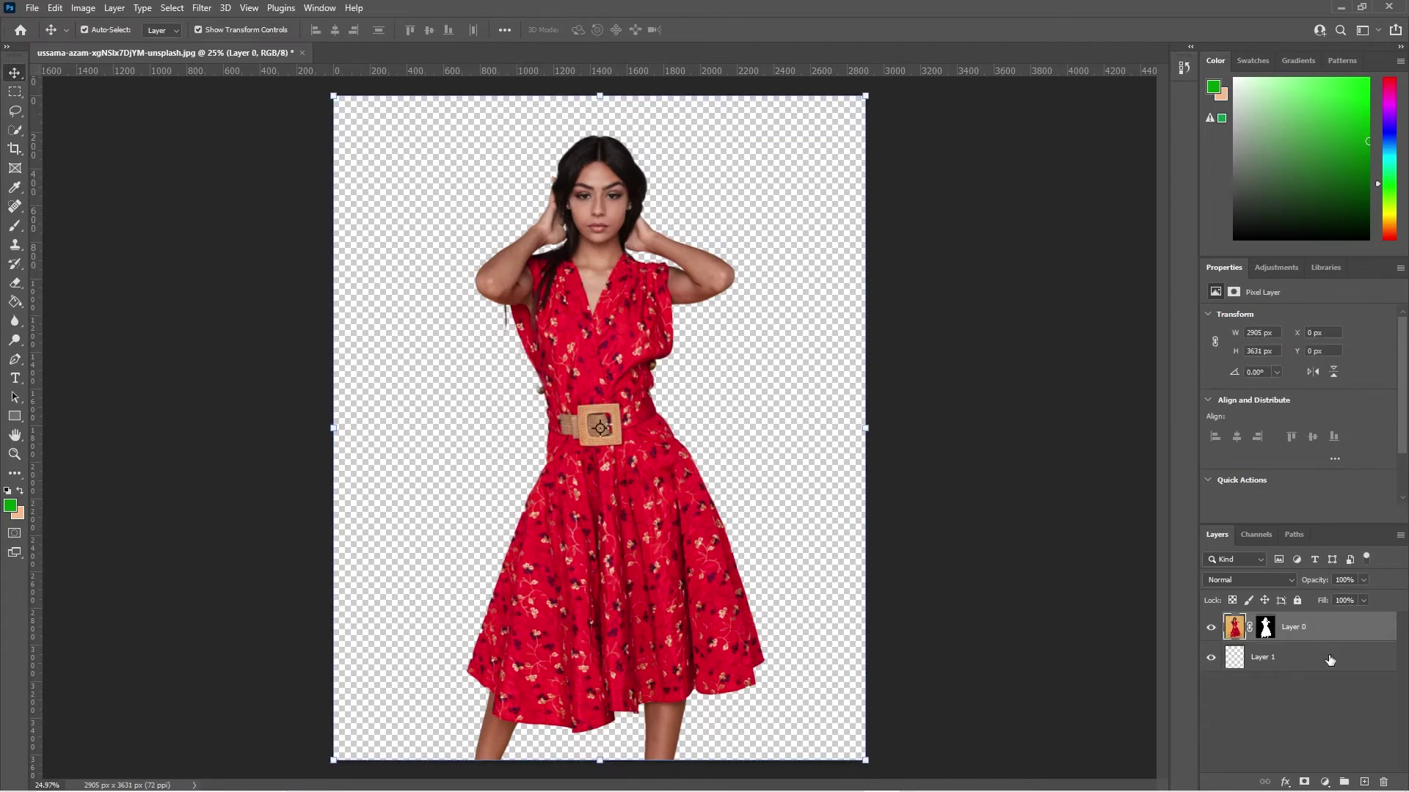
left_click(1306, 661)
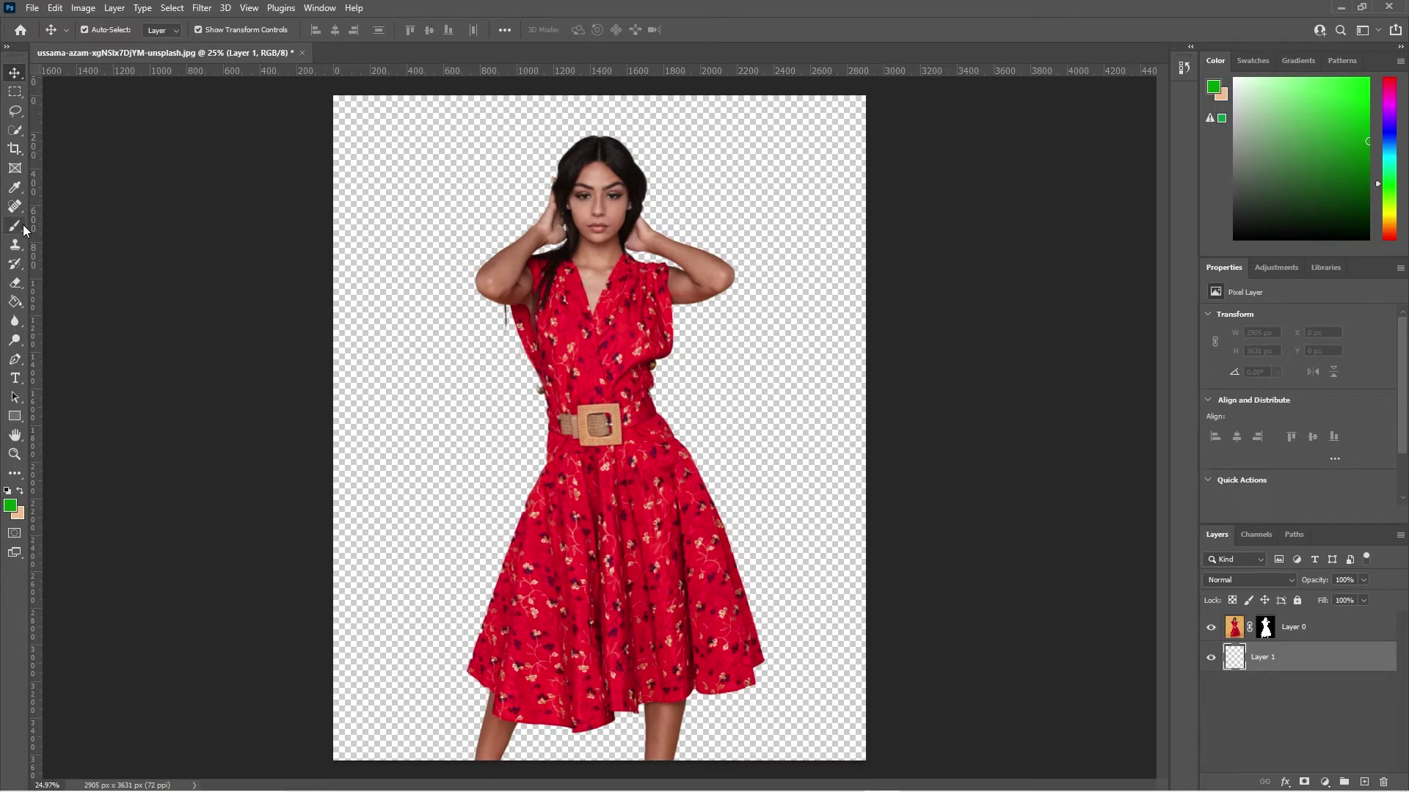
left_click(14, 192)
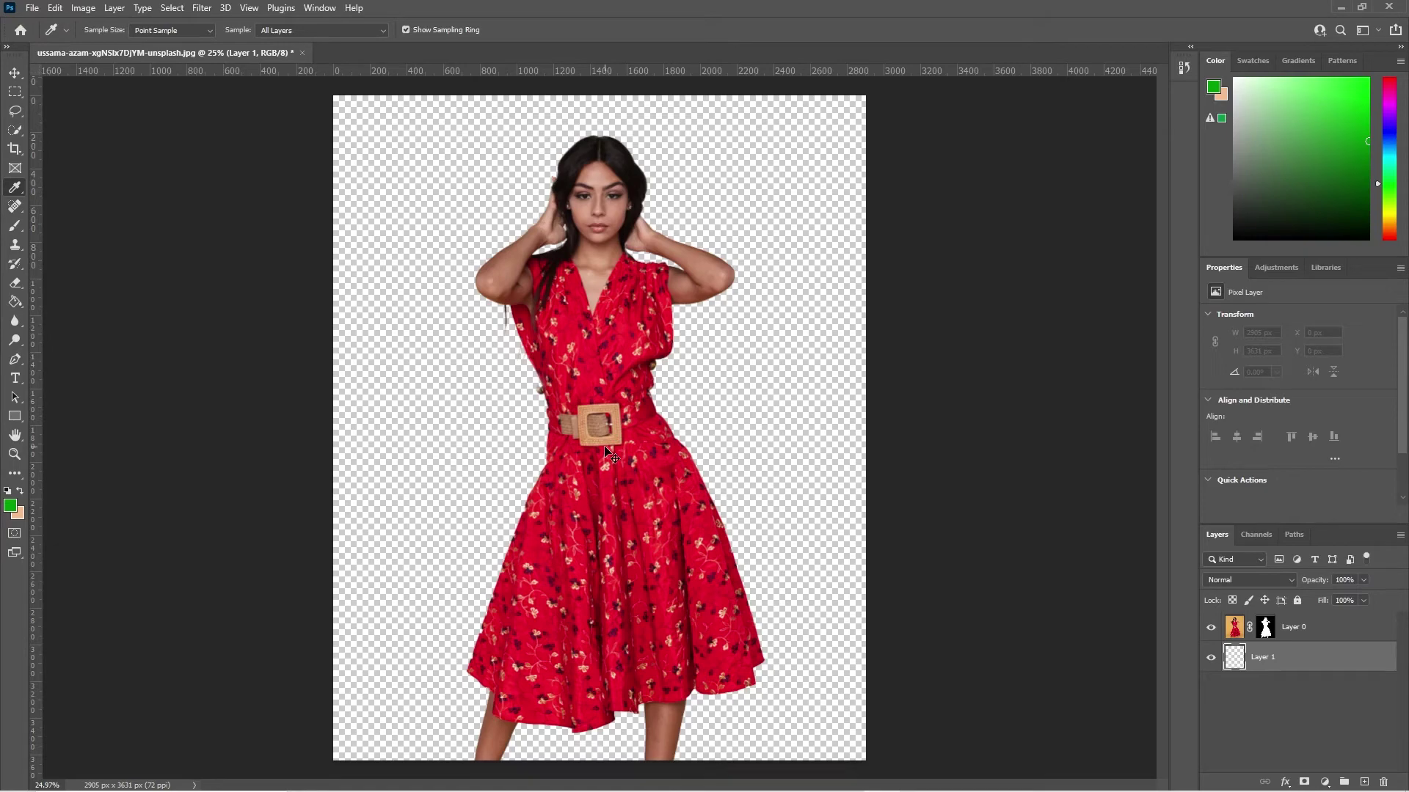
Sample the light tan colour of the woven belt buckle as the foreground colour
scroll(610, 410, "up", 6)
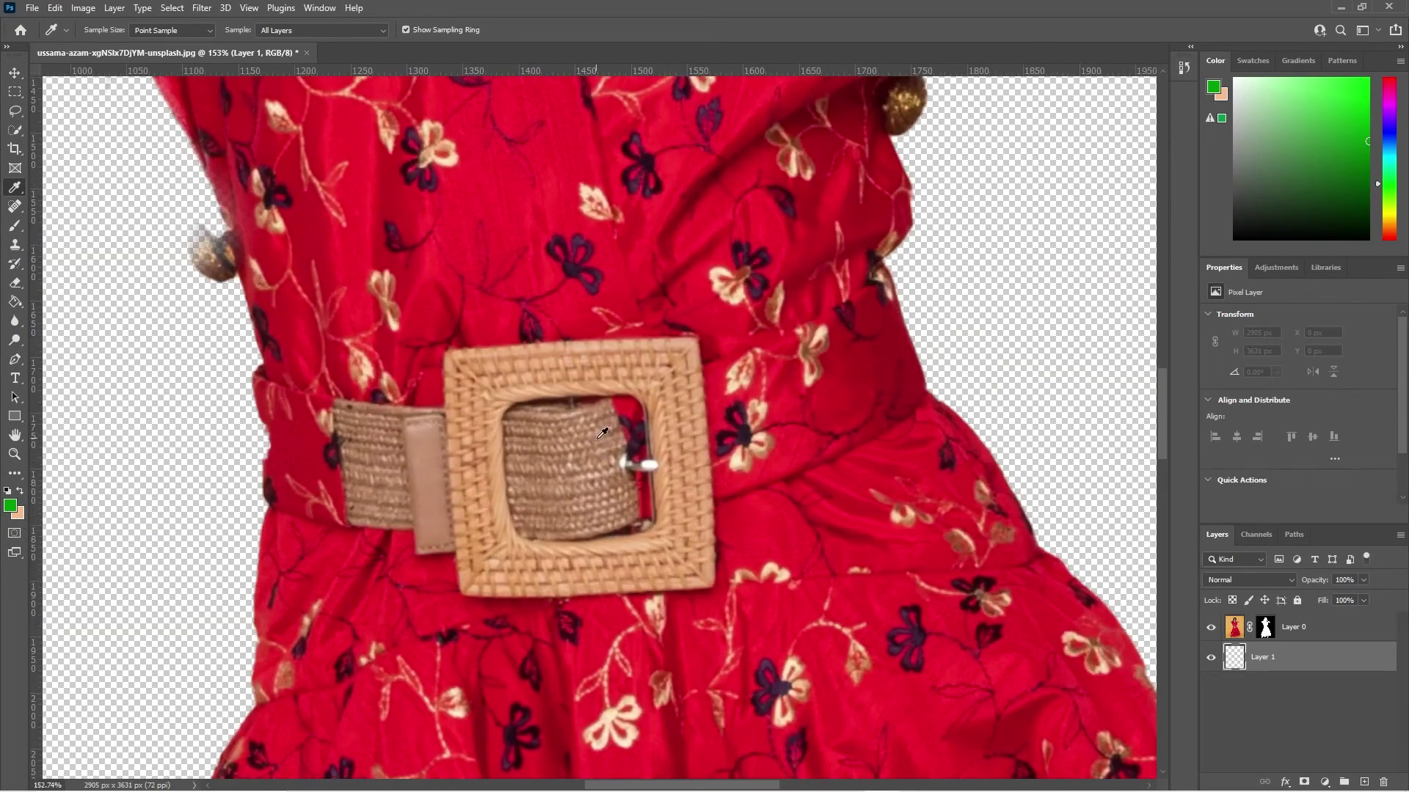
left_click(603, 433)
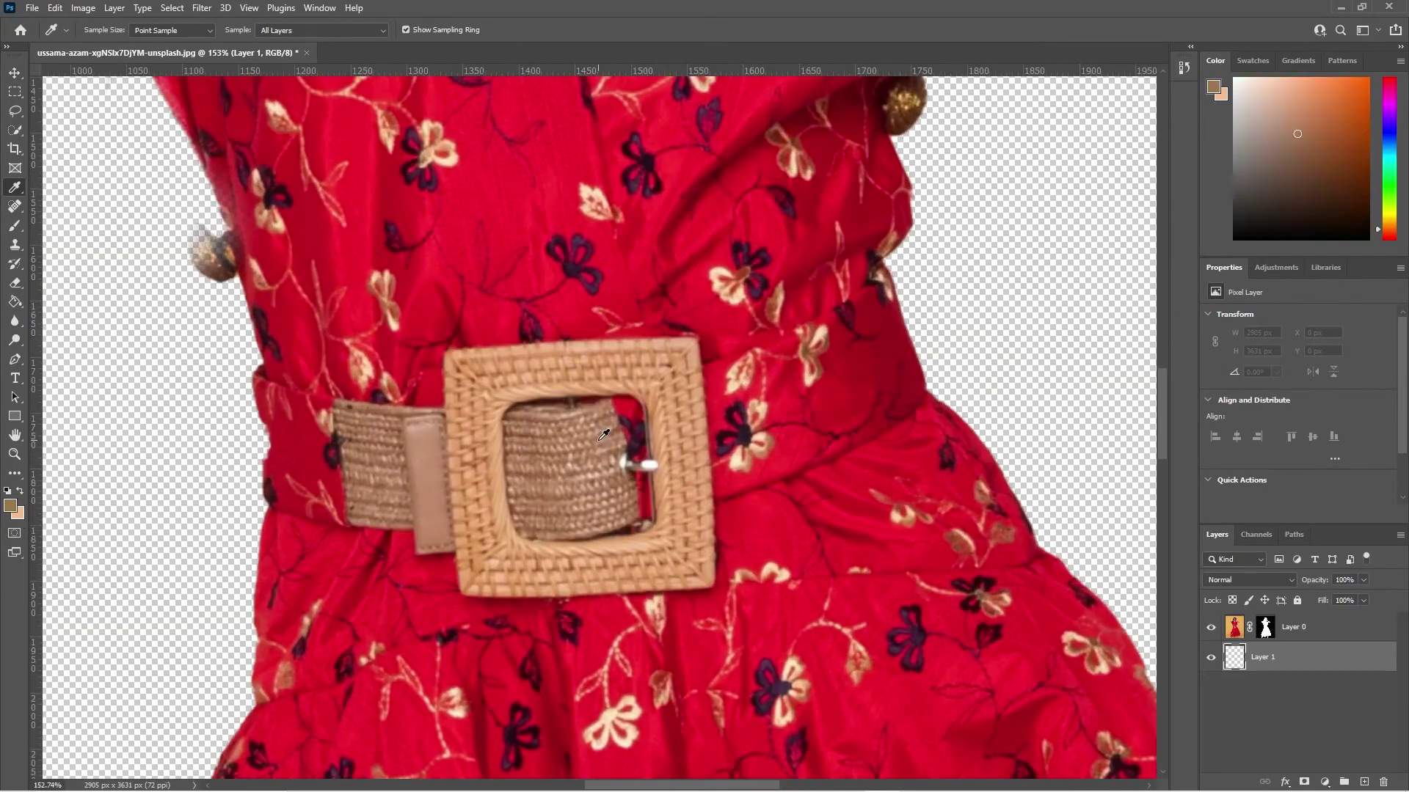
left_click(603, 435)
scroll(600, 413, "down", 3)
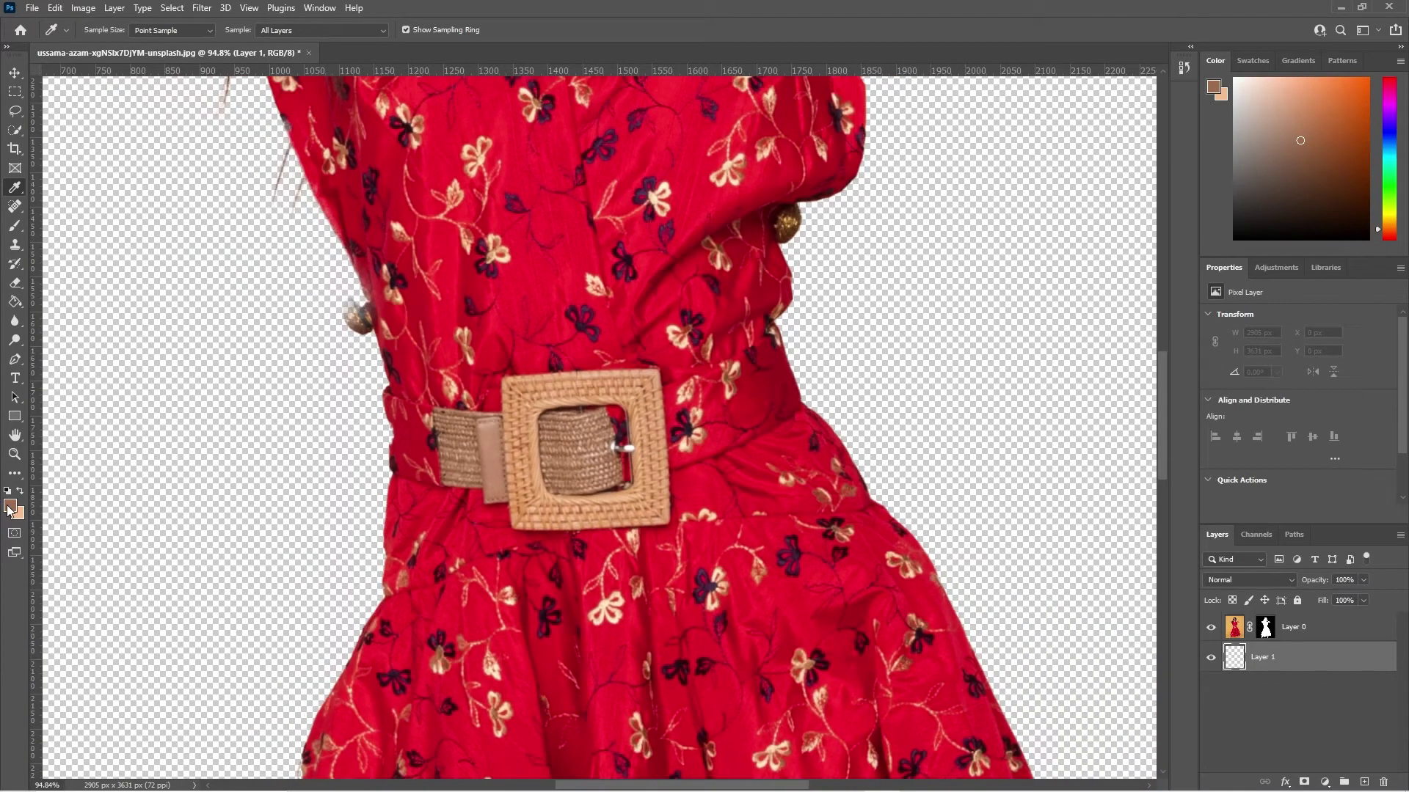
scroll(615, 468, "down", 7)
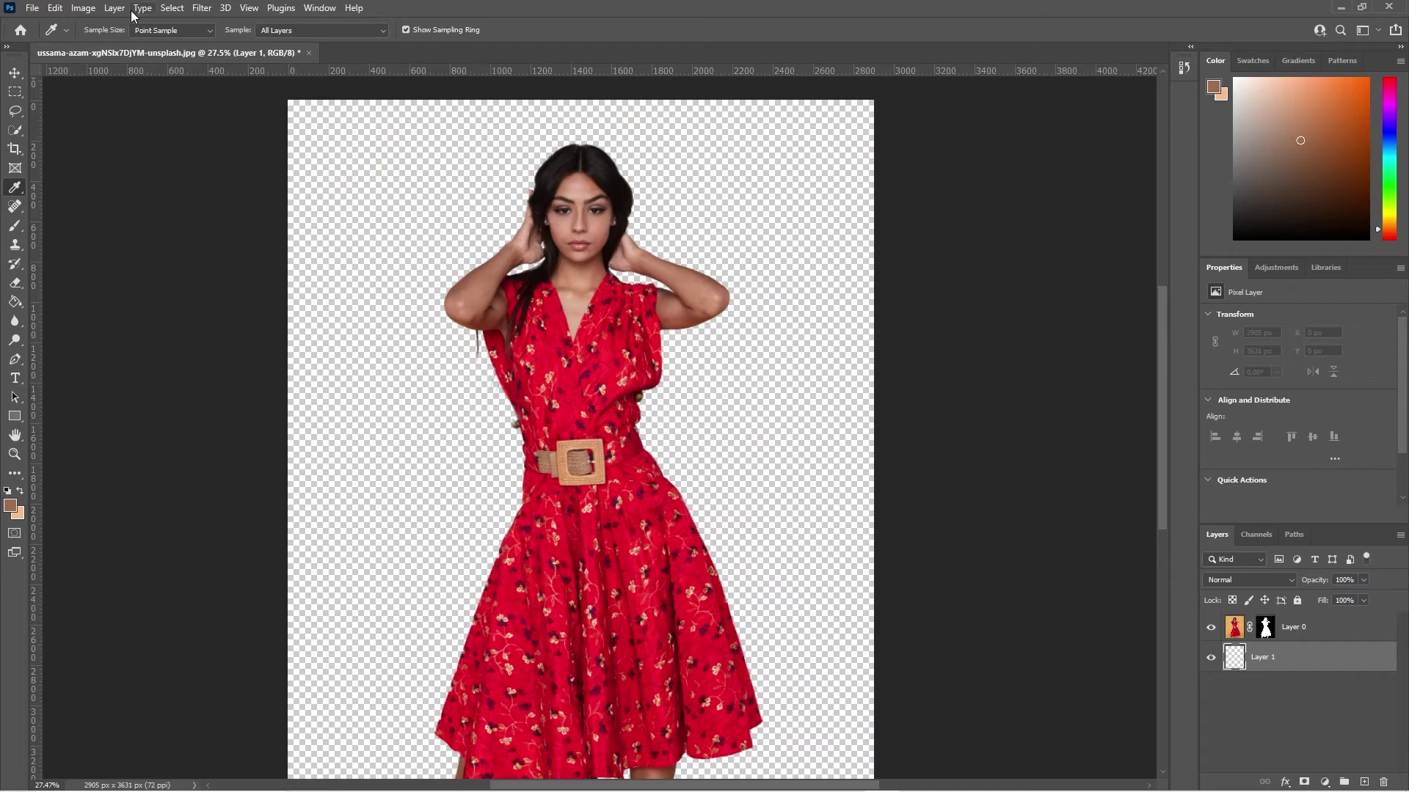
left_click(56, 11)
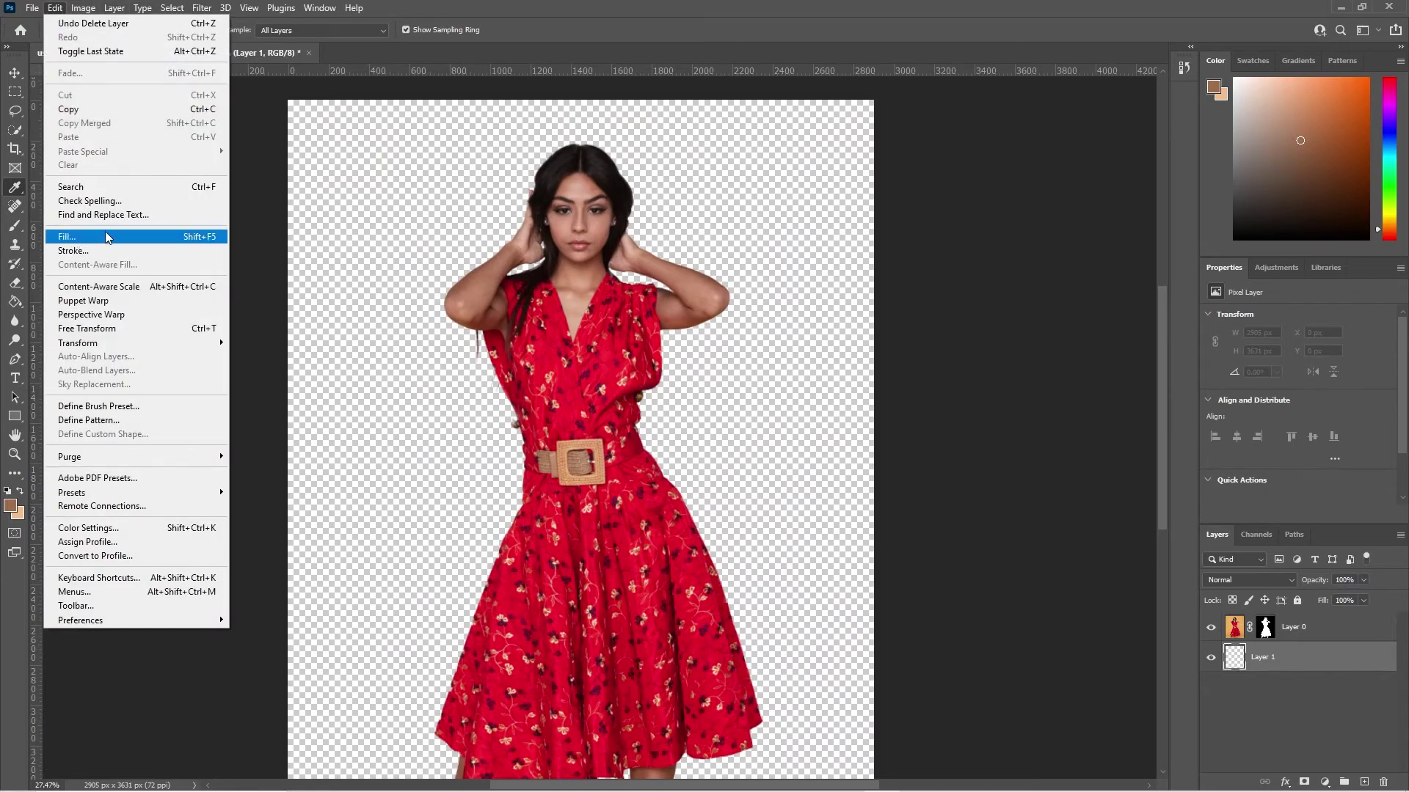
Fill Layer 1 with the tan foreground colour using Edit > Fill
left_click(213, 238)
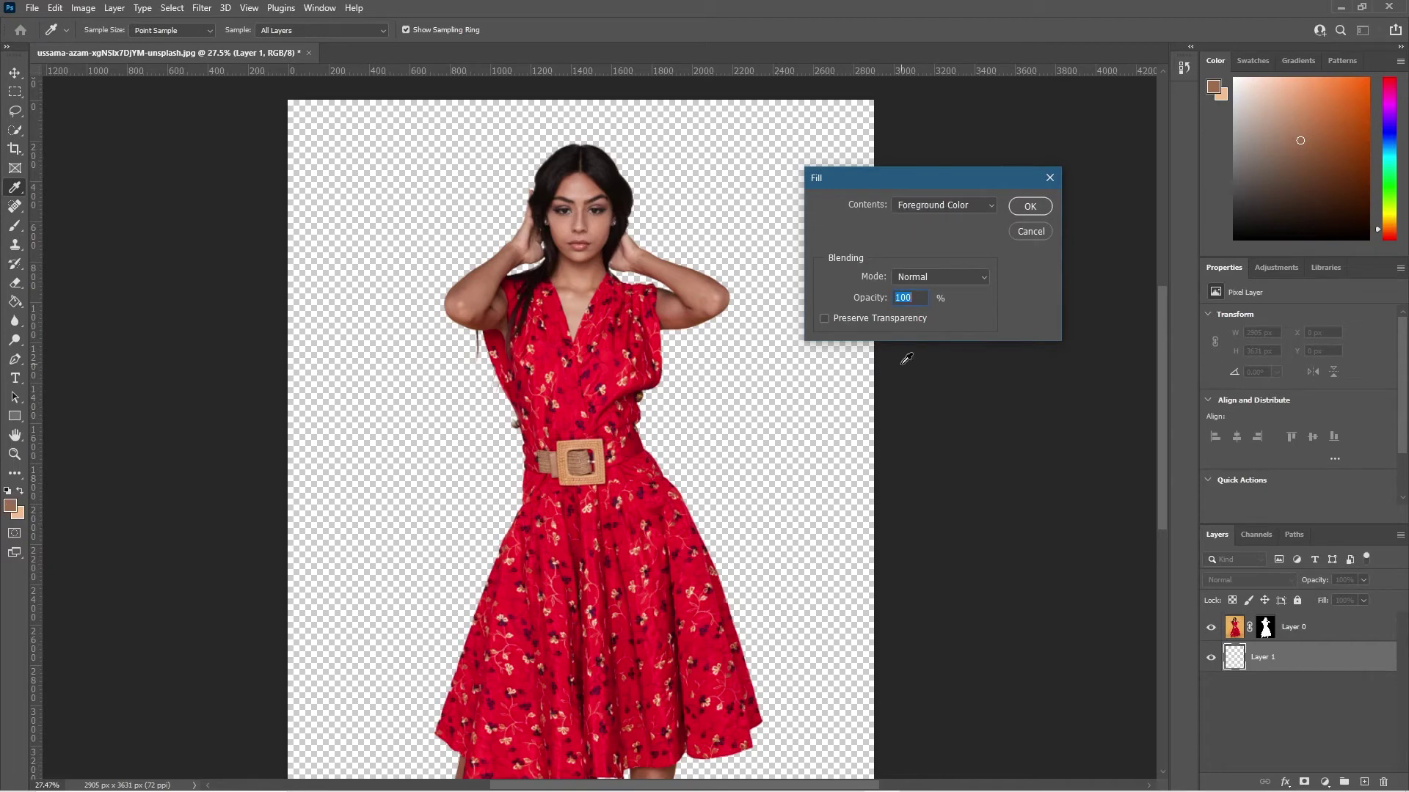
left_click(1028, 207)
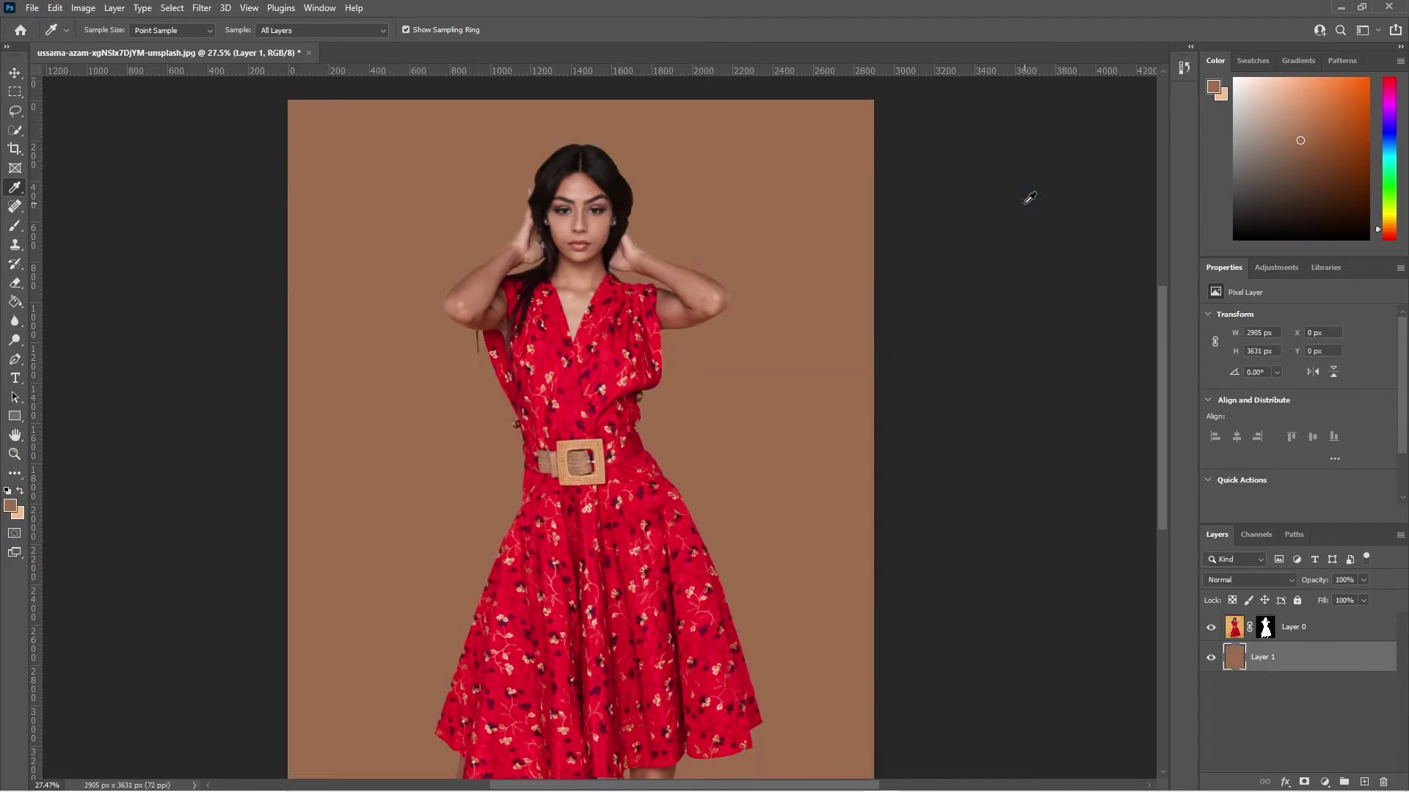
scroll(789, 563, "down", 3)
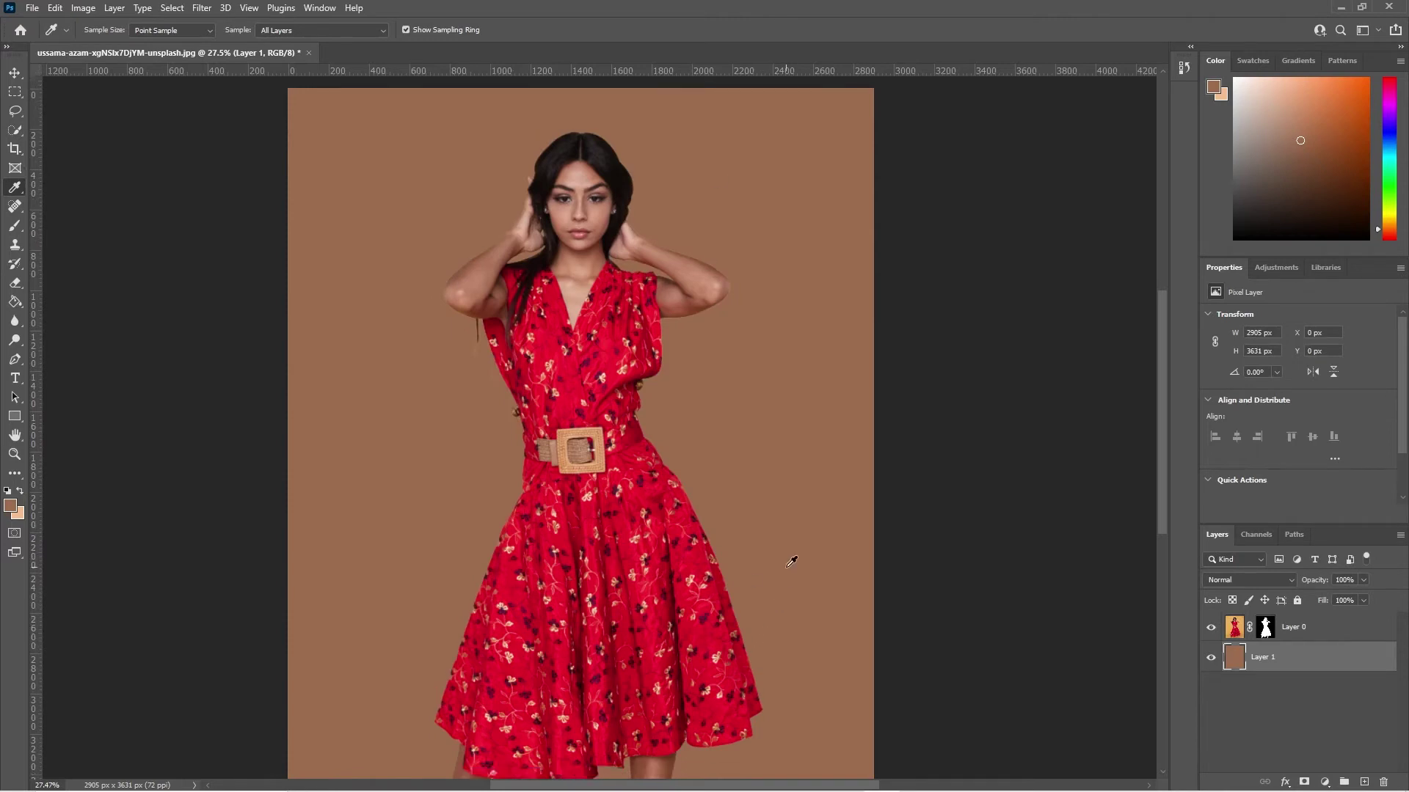
scroll(745, 485, "up", 1)
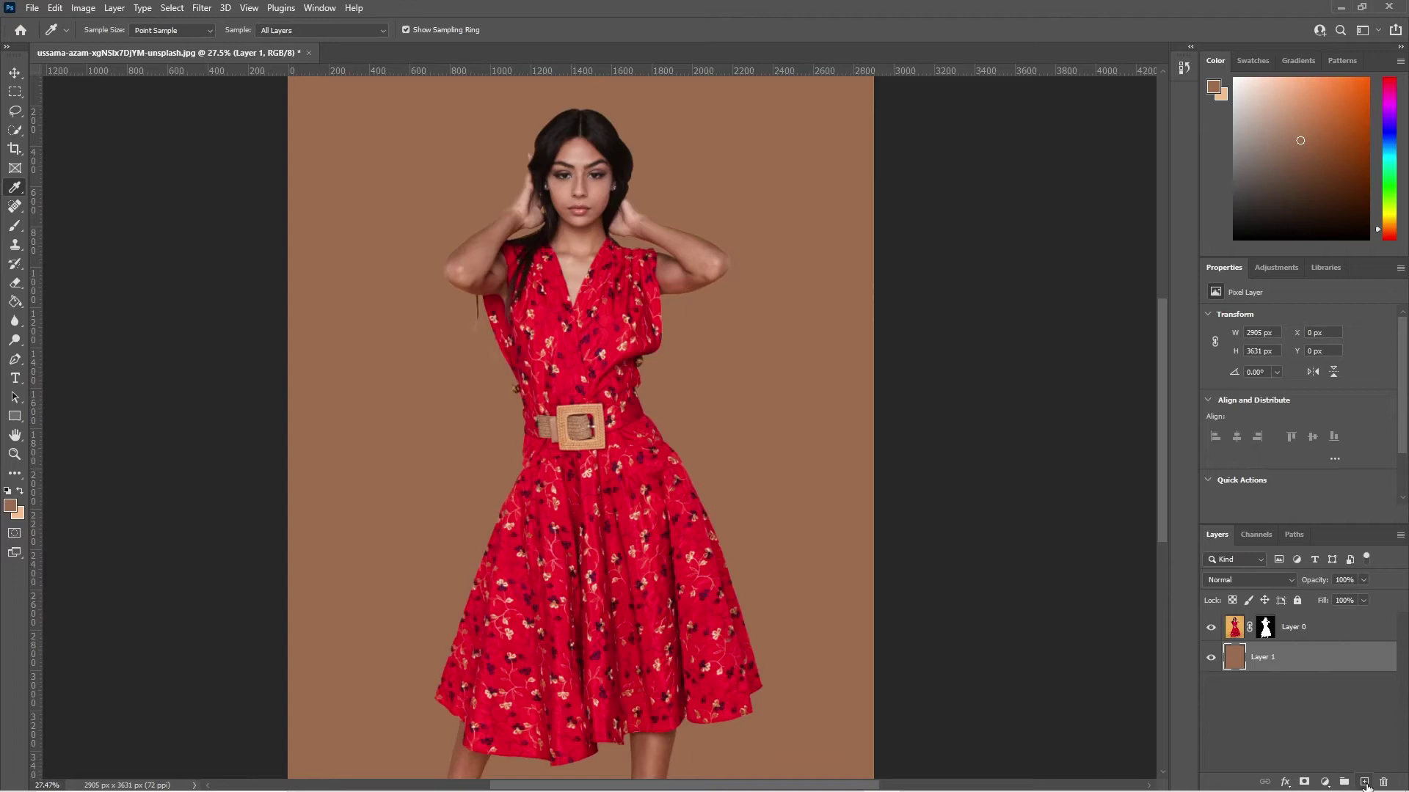
Add empty Layer 2, hide tan Layer 1, and set the foreground colour to hex f9a31b
left_click(1365, 782)
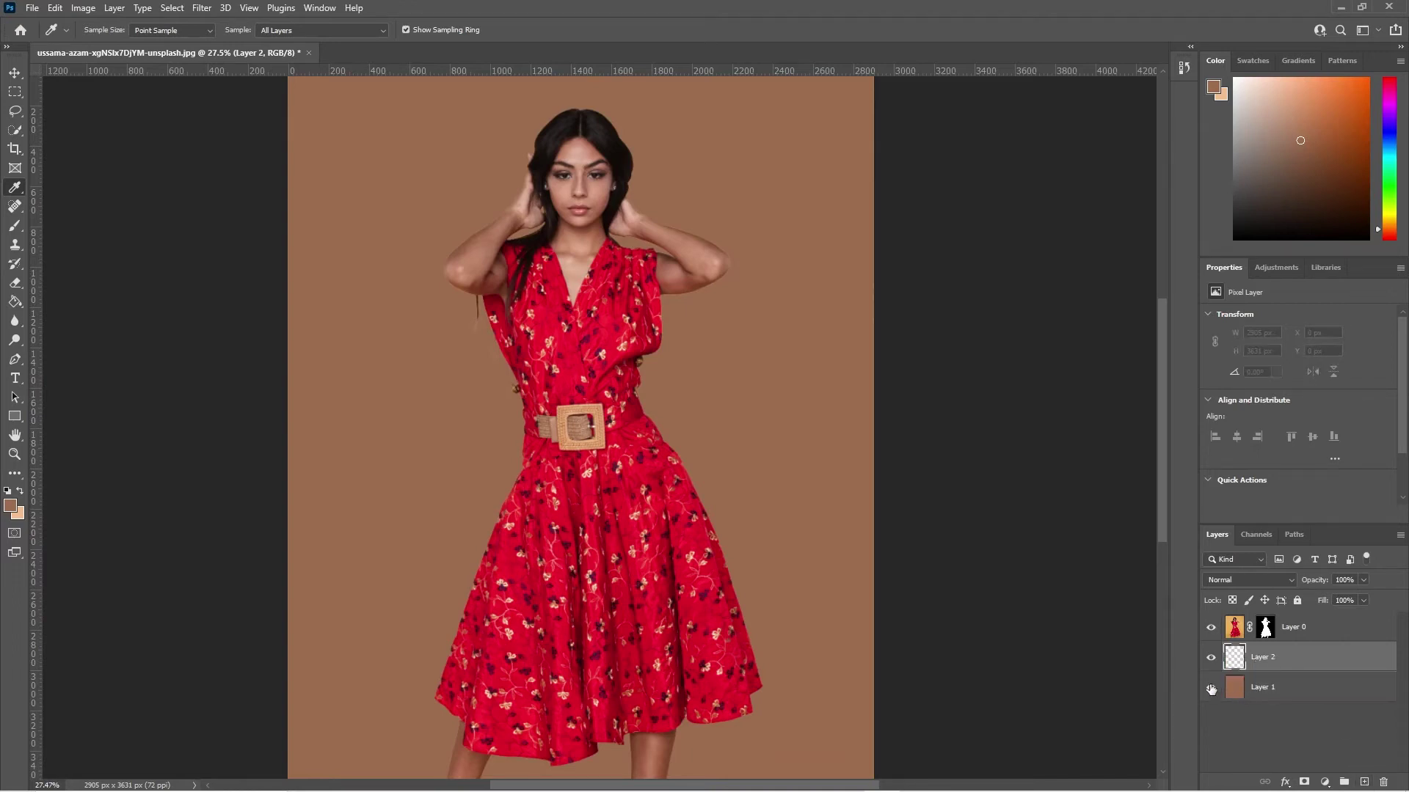
left_click(1212, 689)
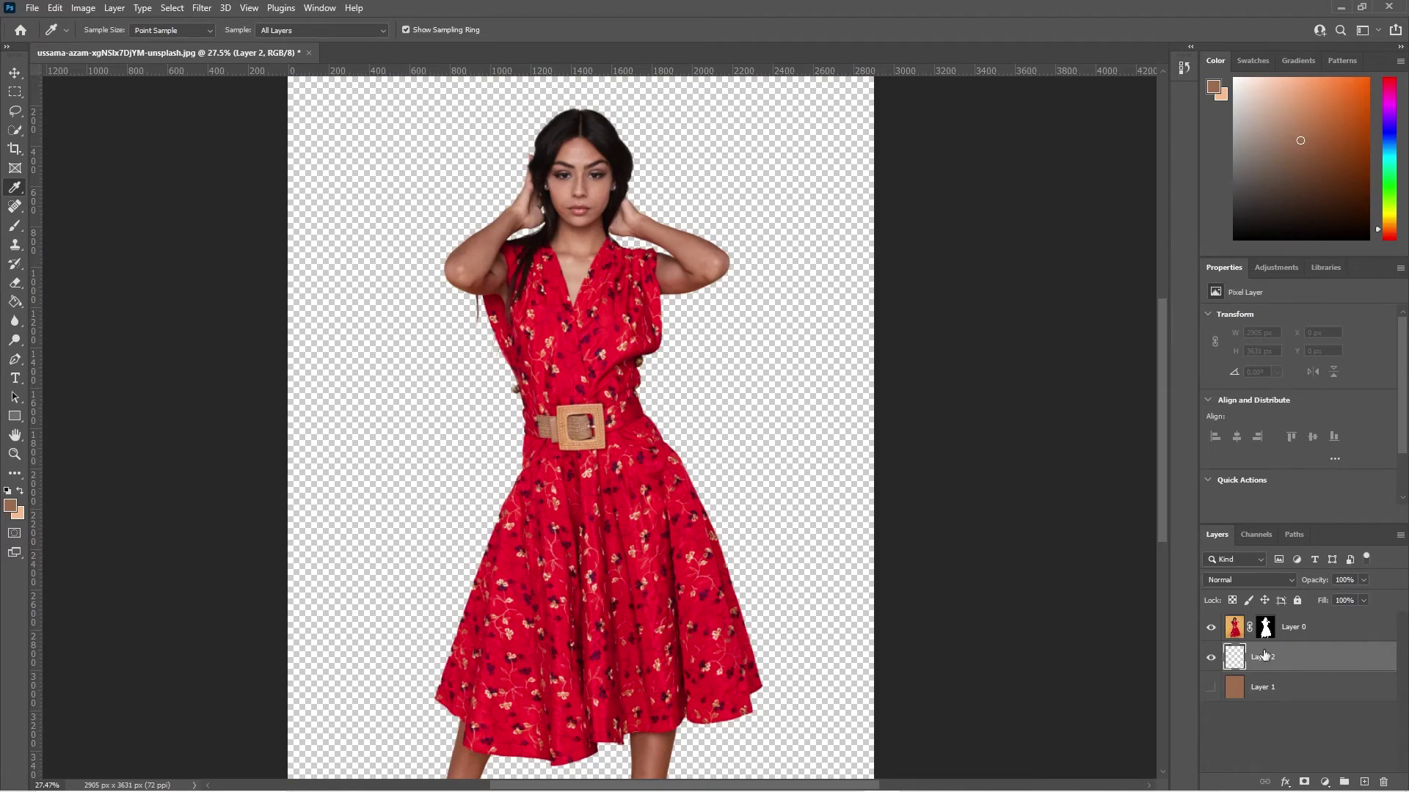
left_click(21, 492)
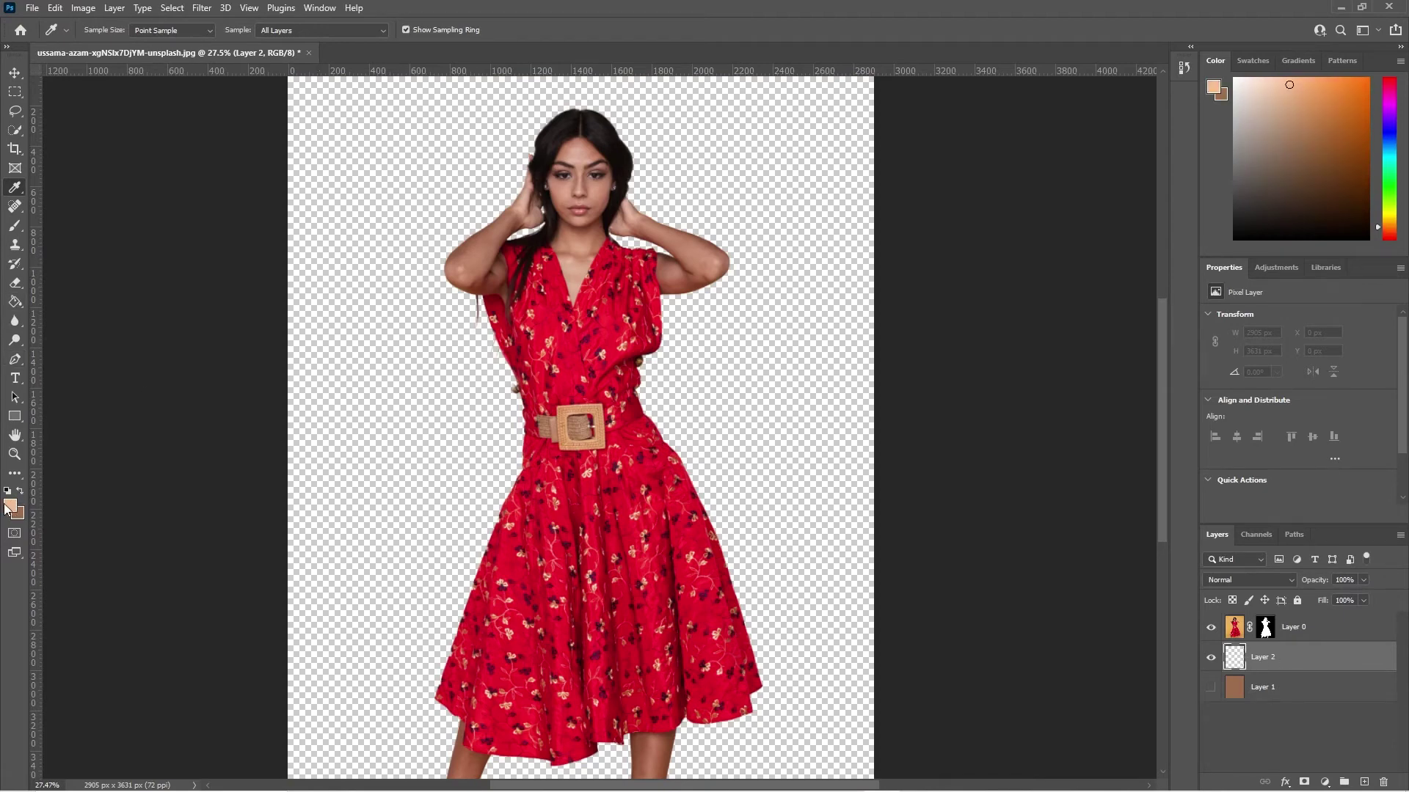
left_click(9, 507)
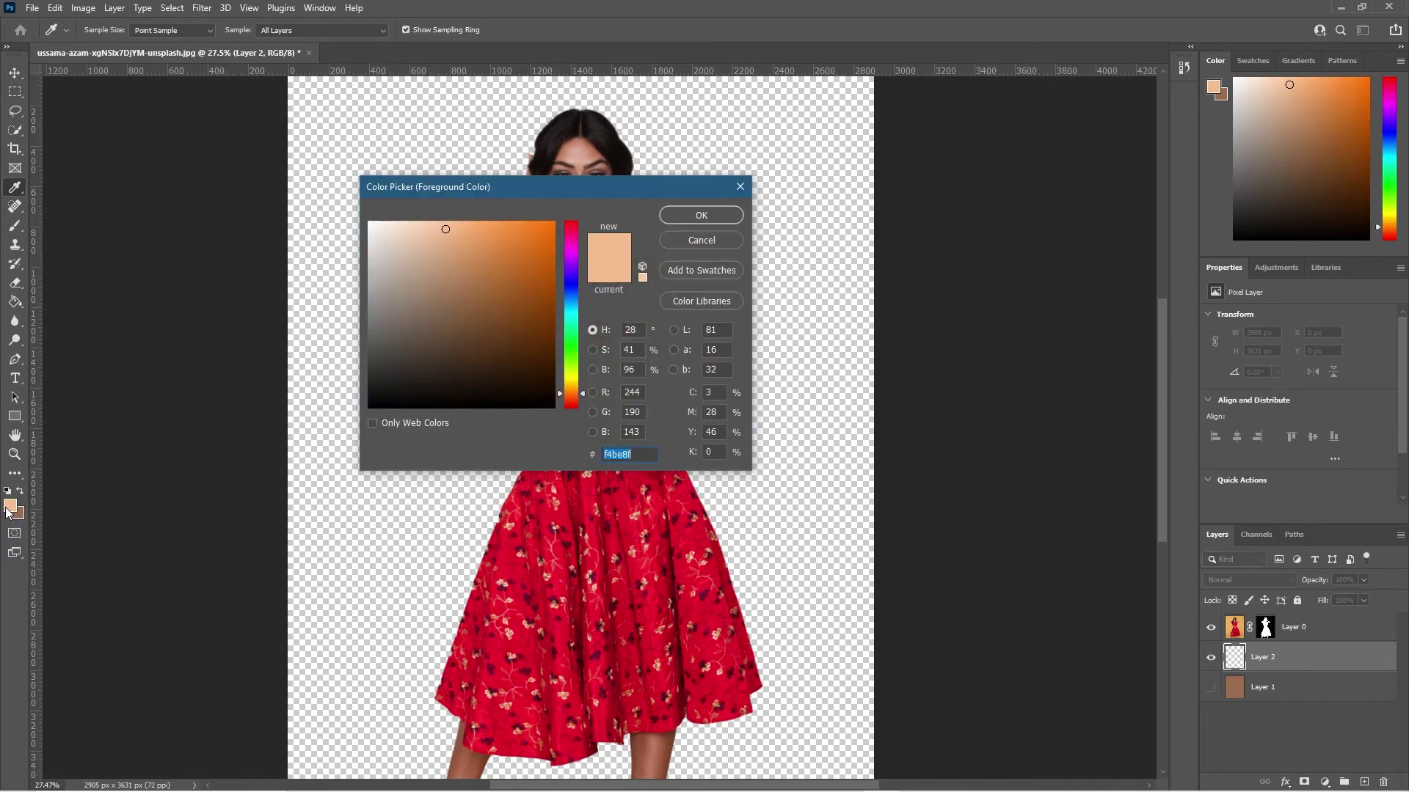
type("f2b580f7821c")
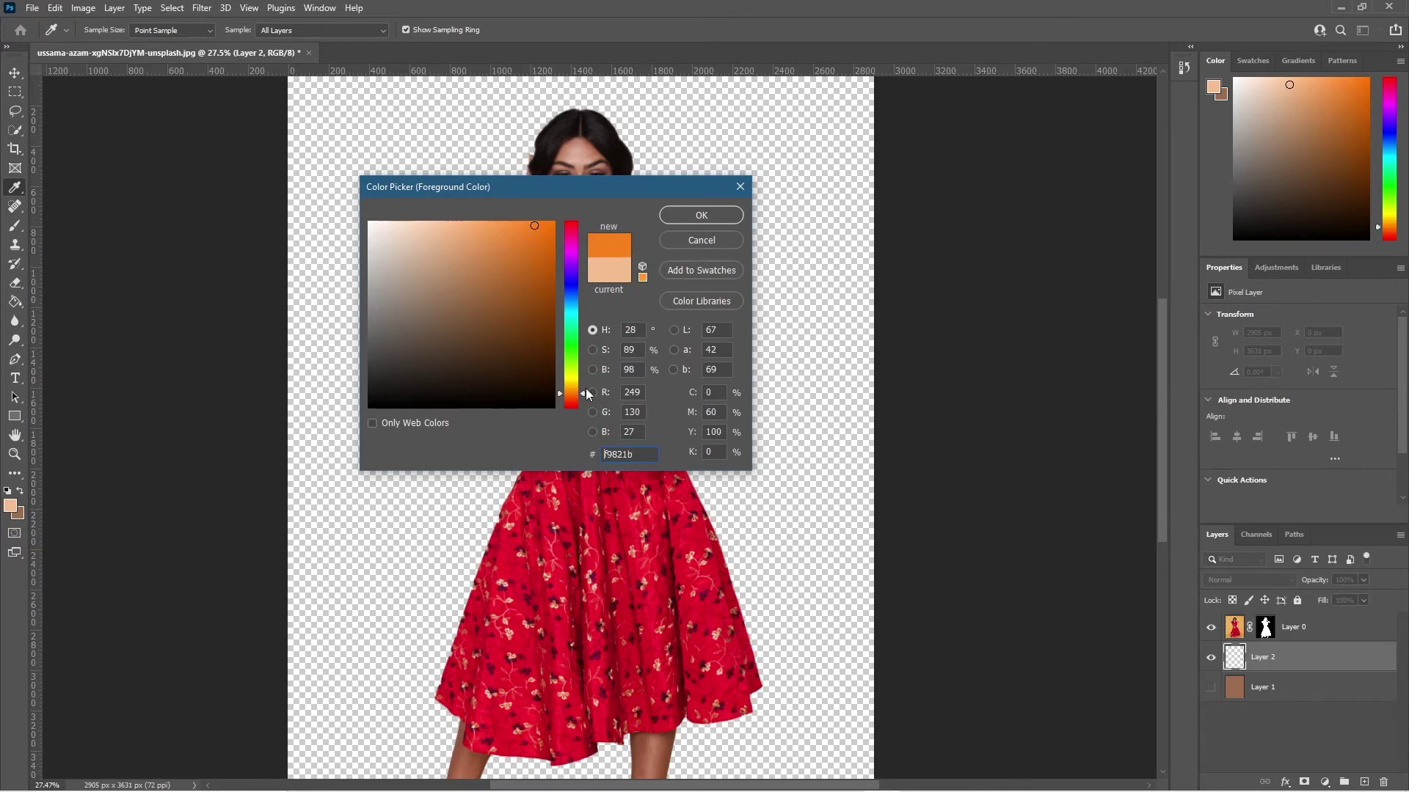
left_click_drag(582, 389, 584, 395)
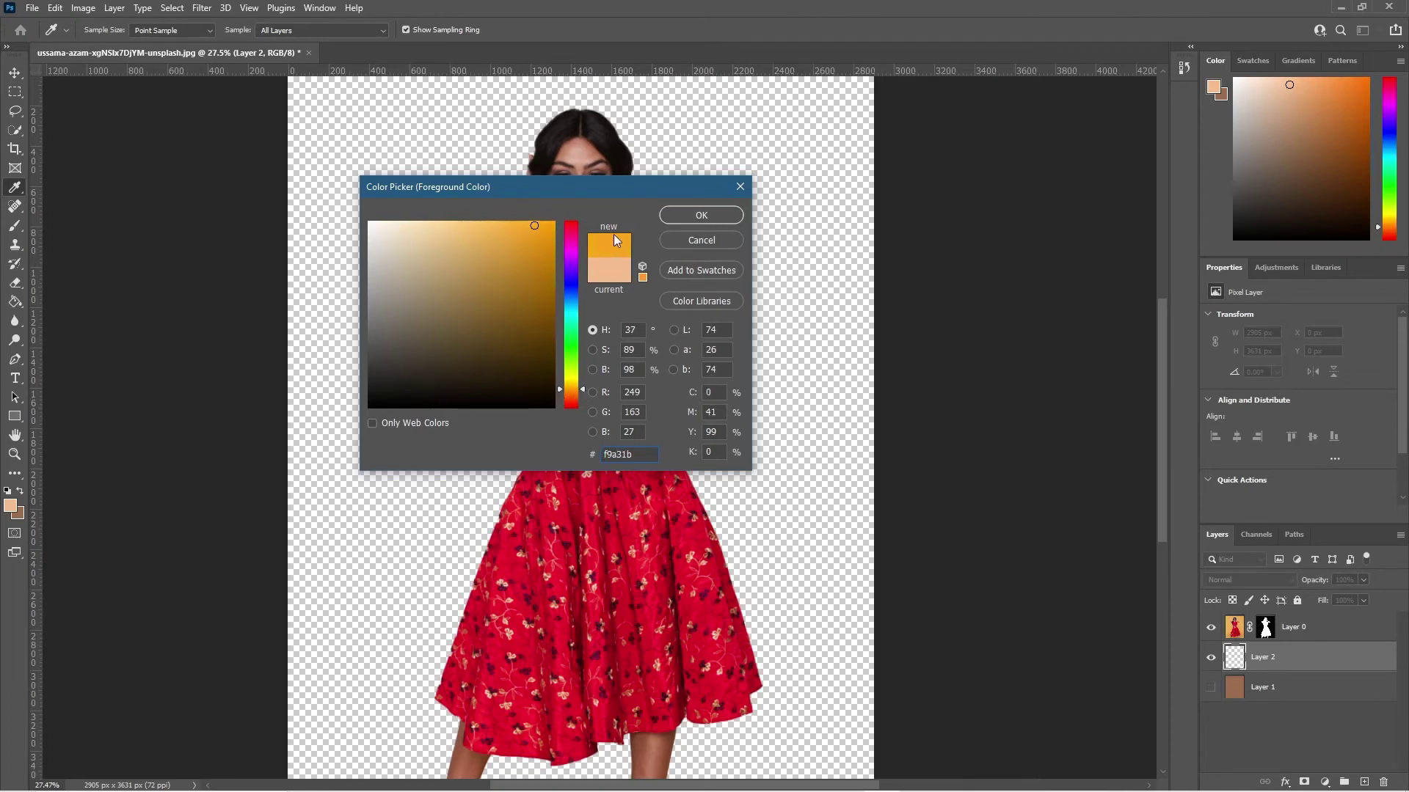
left_click(701, 215)
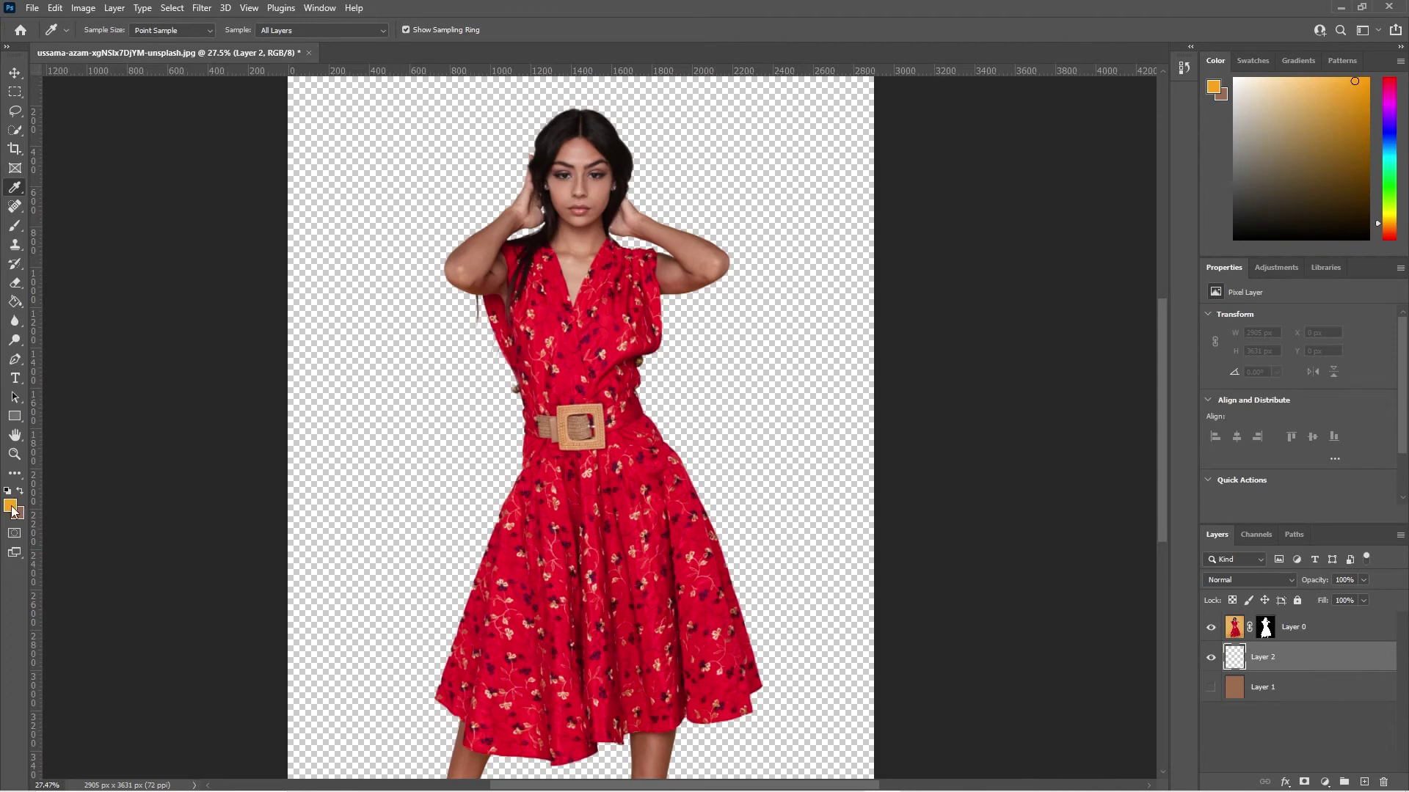
left_click(15, 301)
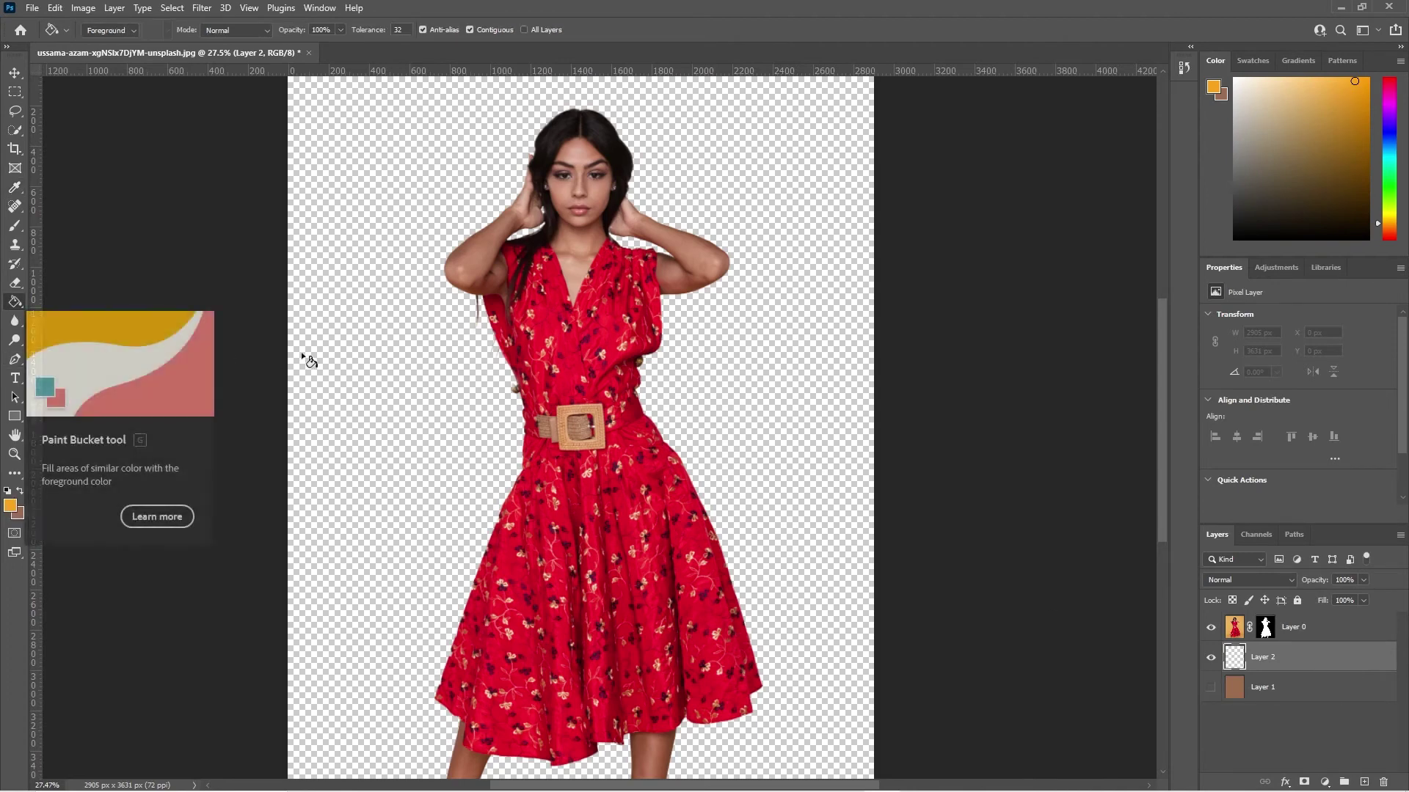
left_click(353, 308)
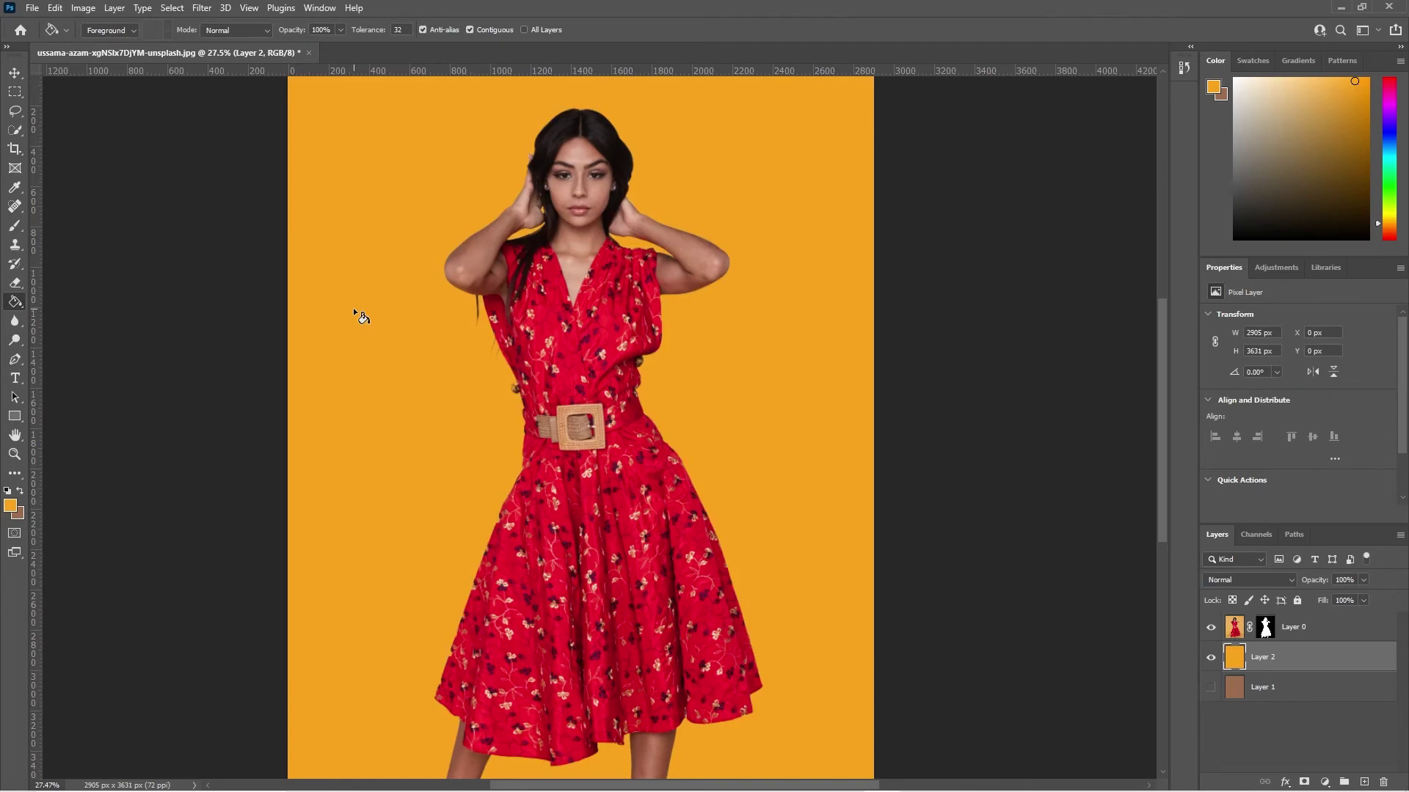
left_click(1210, 688)
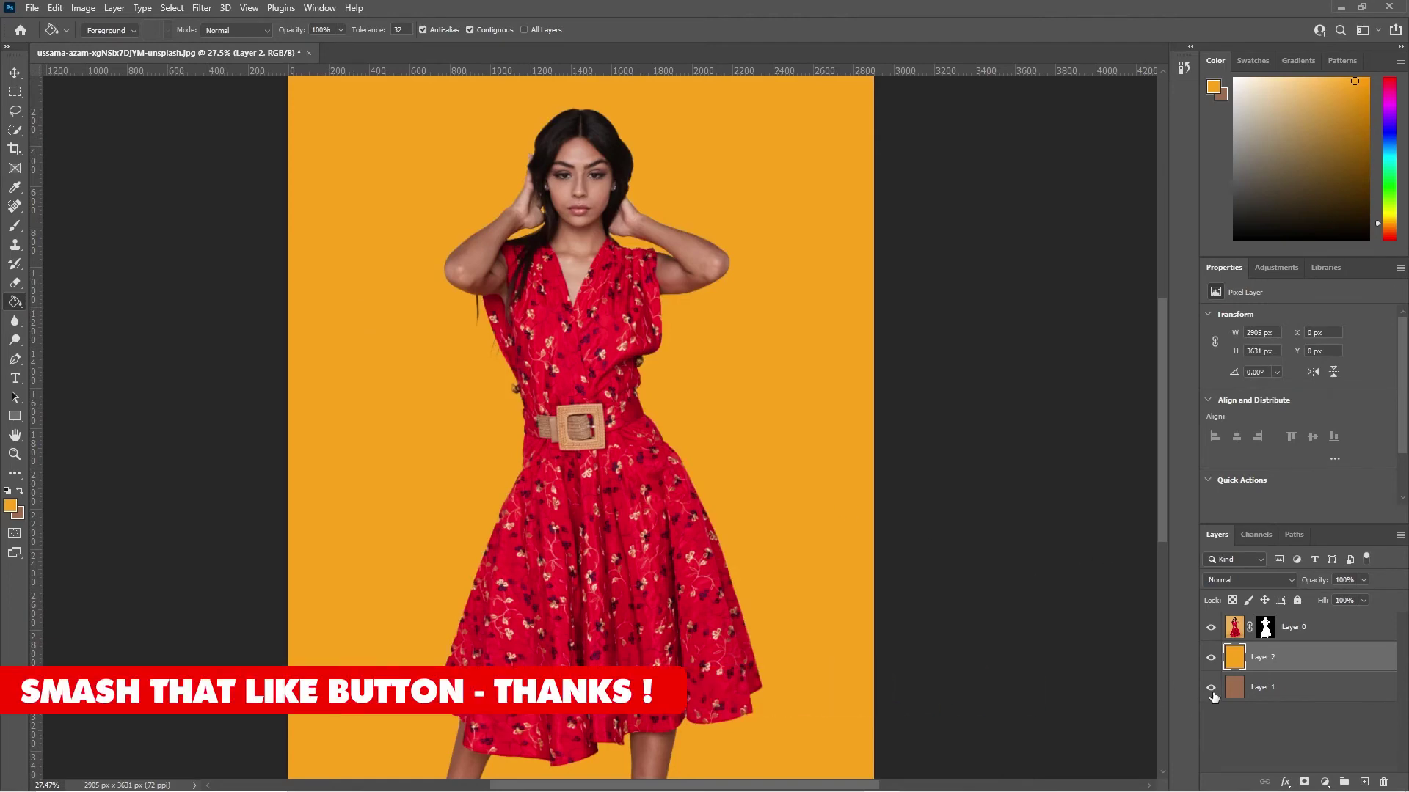
left_click(1211, 659)
left_click(1211, 658)
left_click(1211, 689)
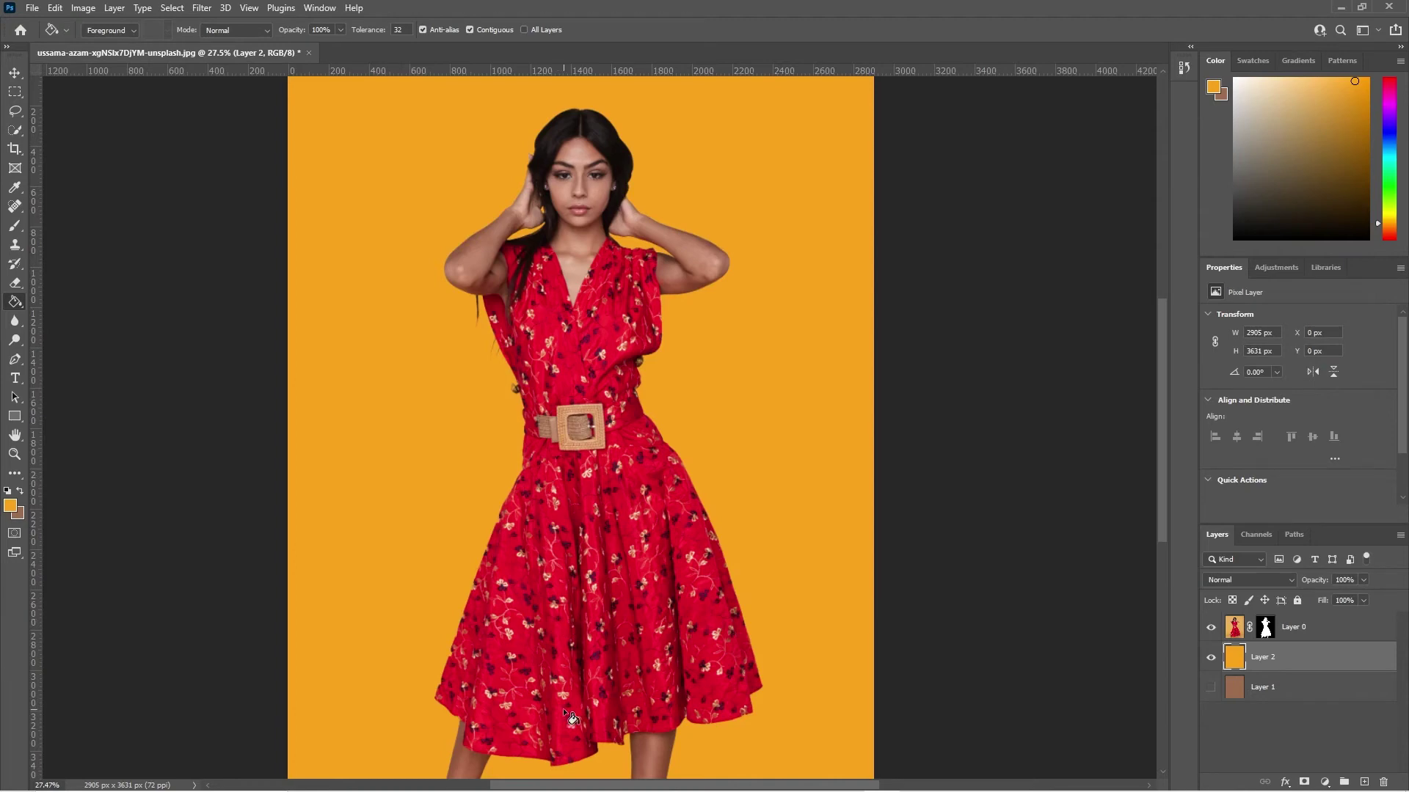
scroll(642, 561, "down", 3)
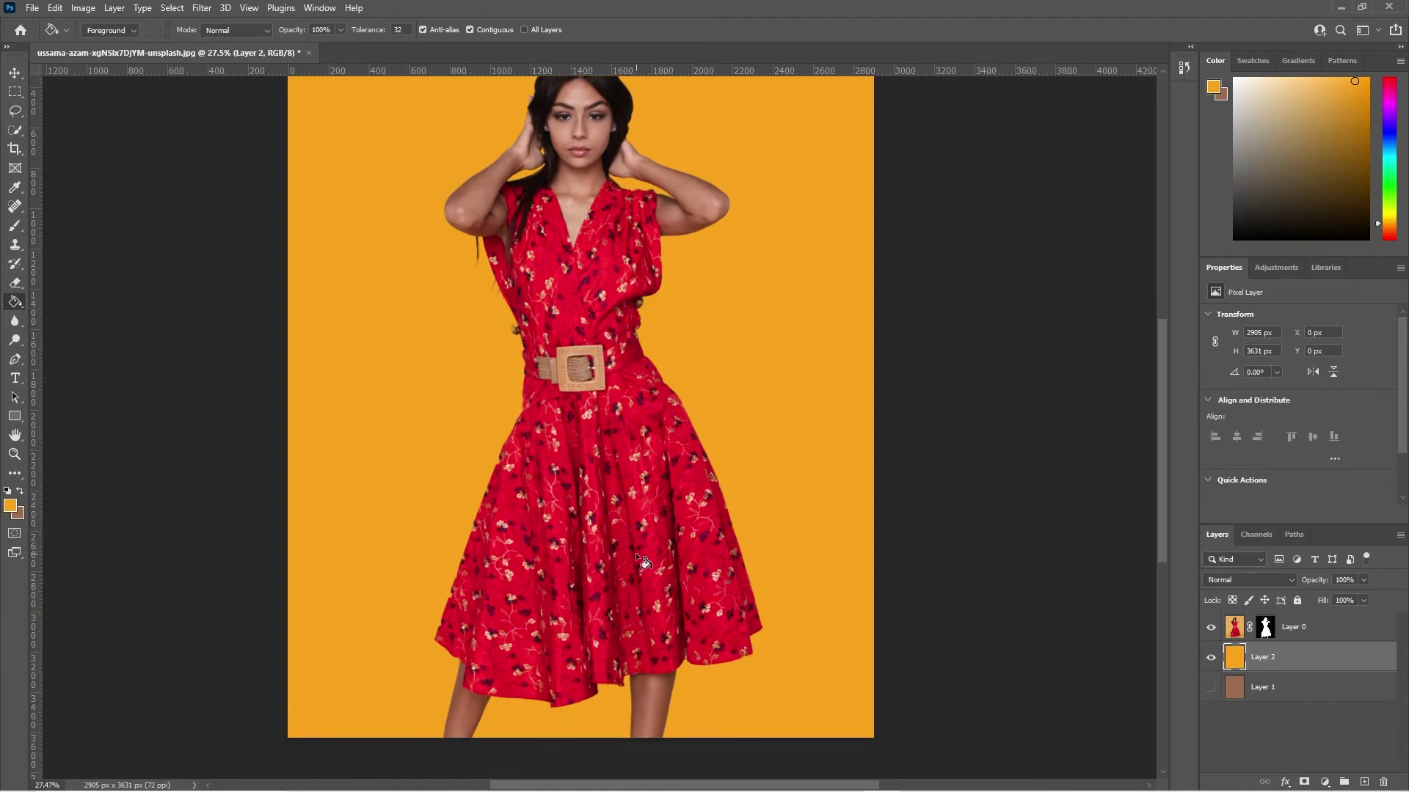
scroll(603, 517, "down", 1)
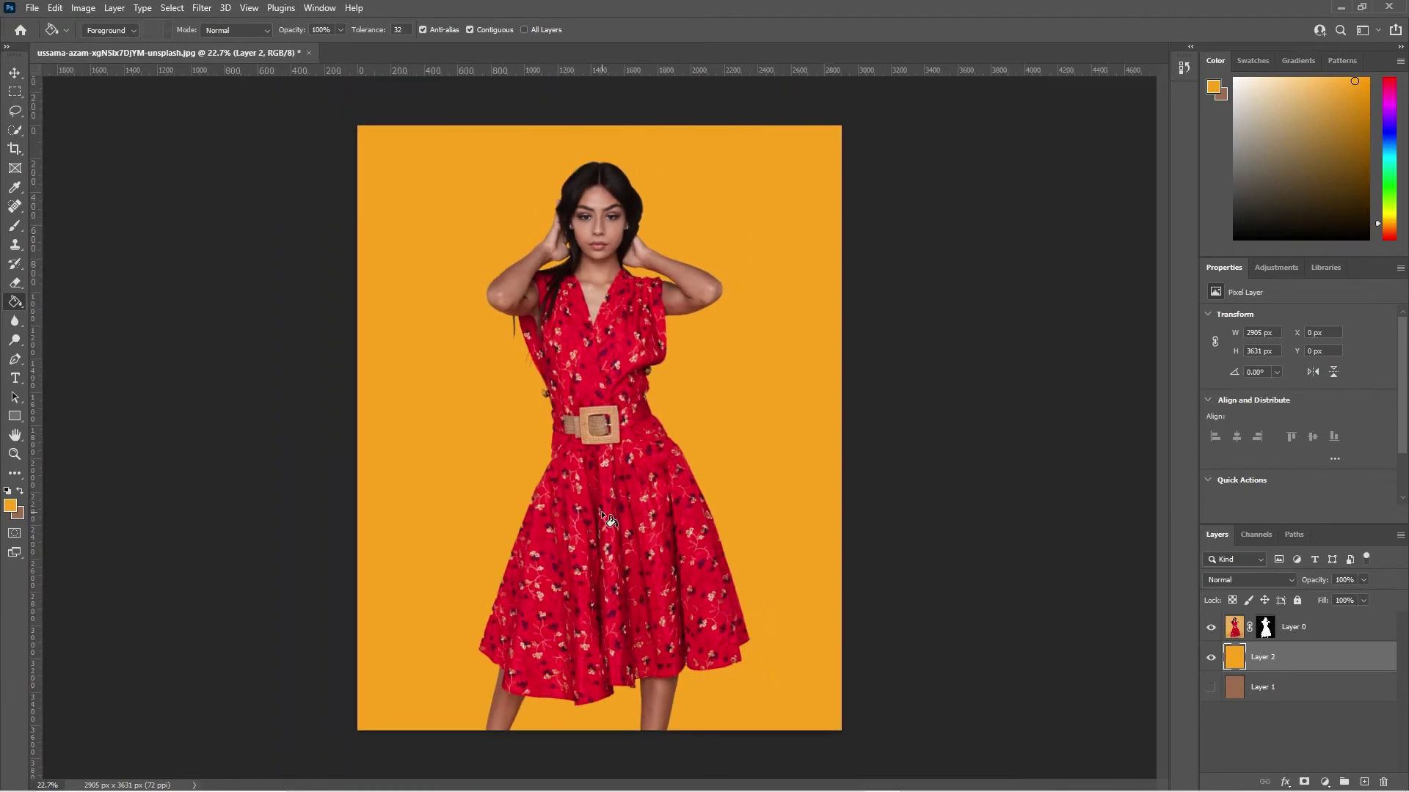
Save the layered document on this computer in Photoshop (.PSD) format, accepting the format options
left_click(31, 9)
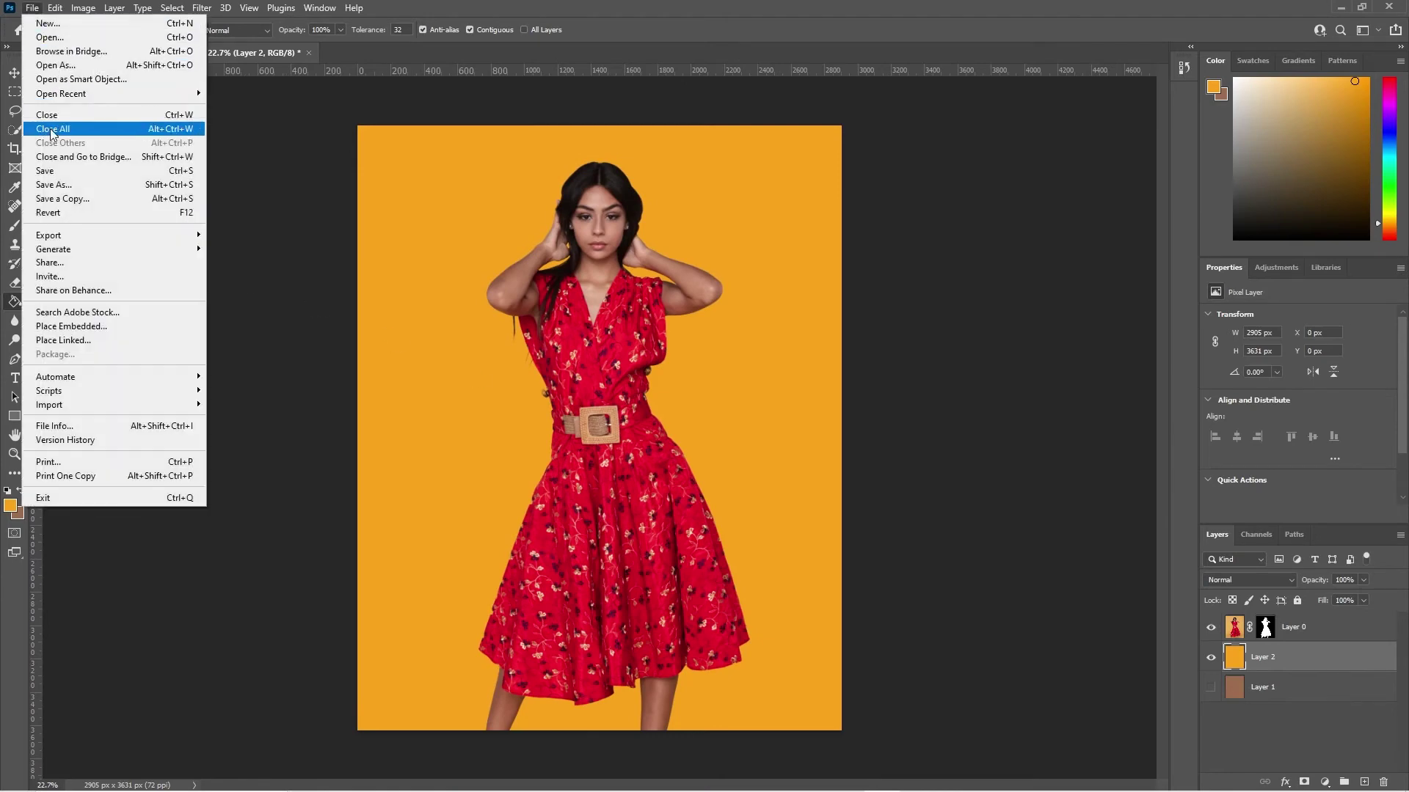
left_click(64, 189)
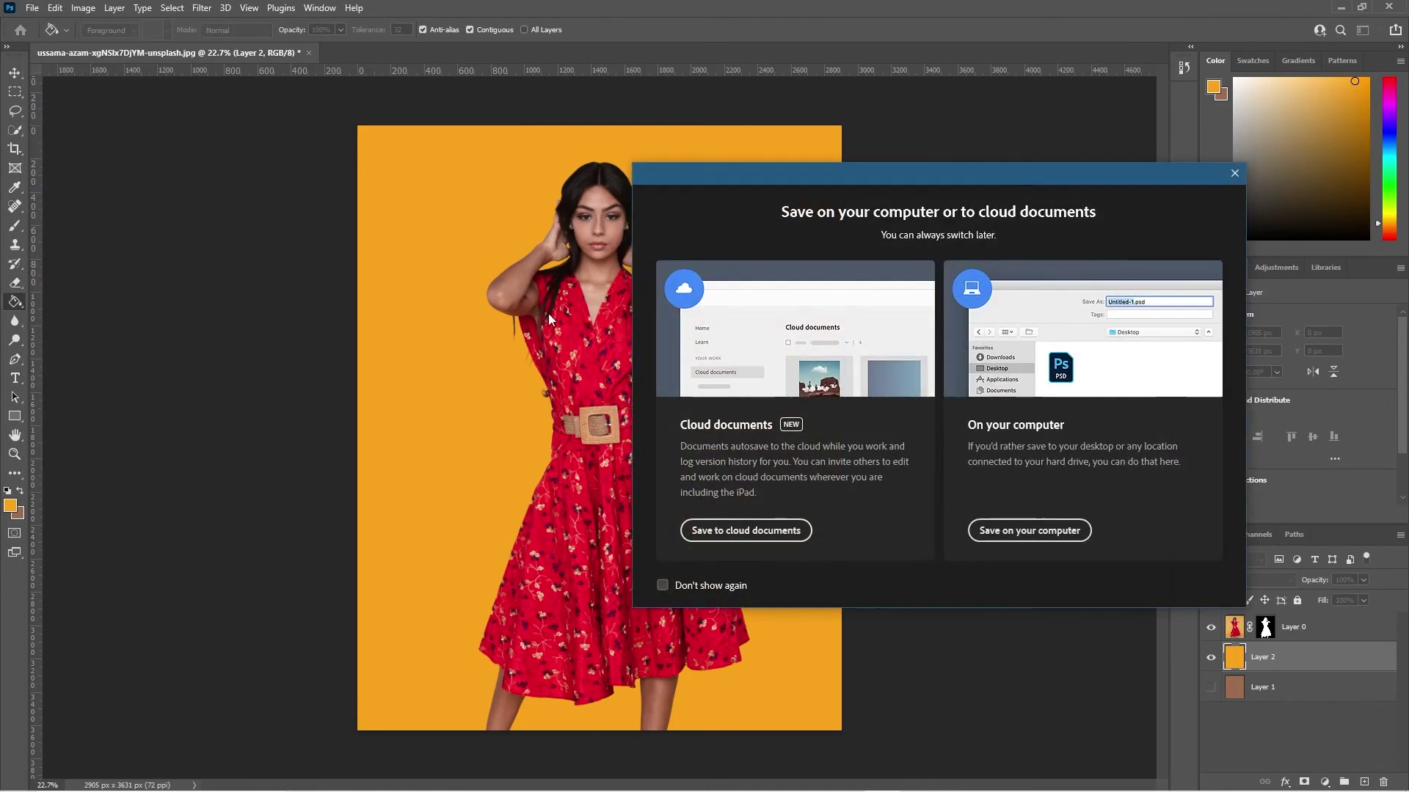
left_click(1024, 532)
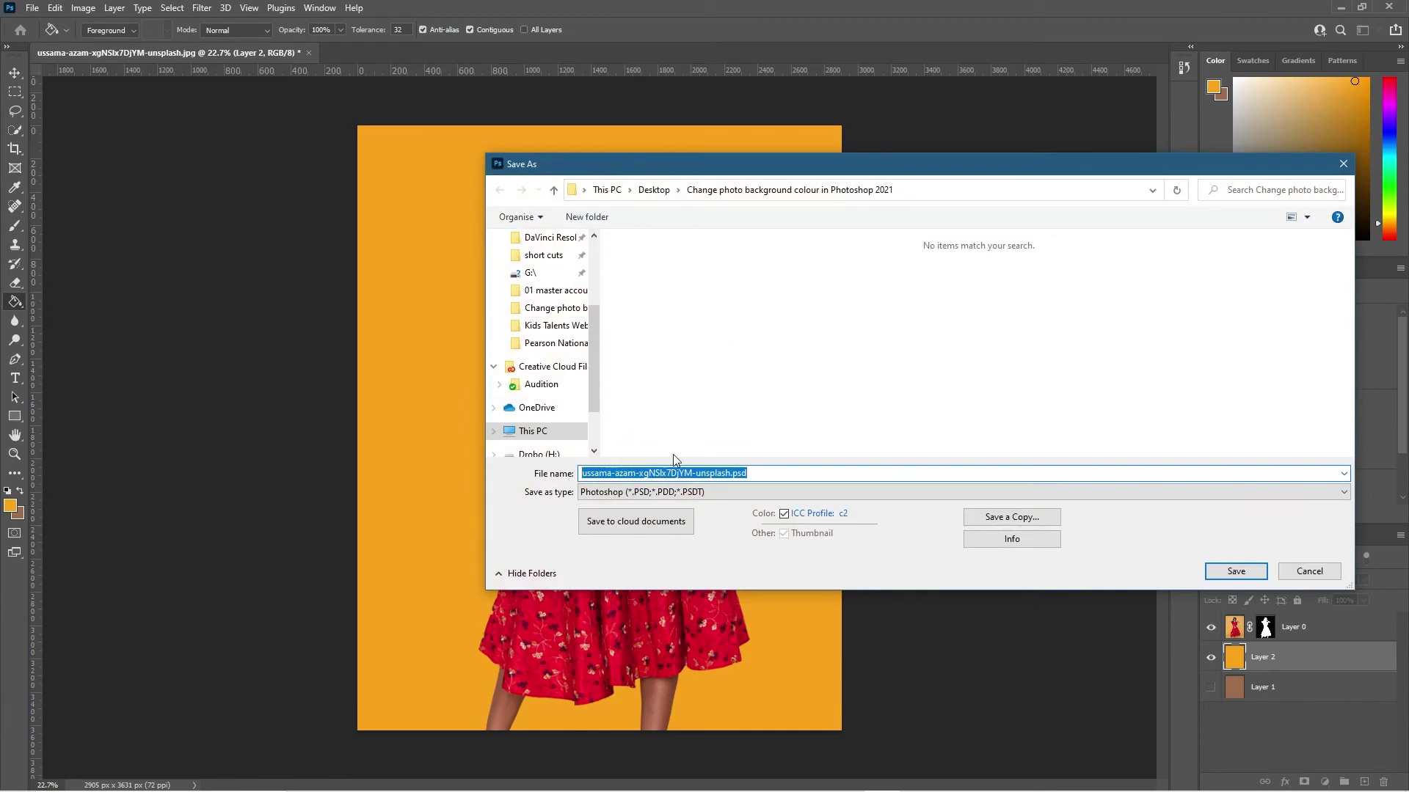
left_click(1208, 576)
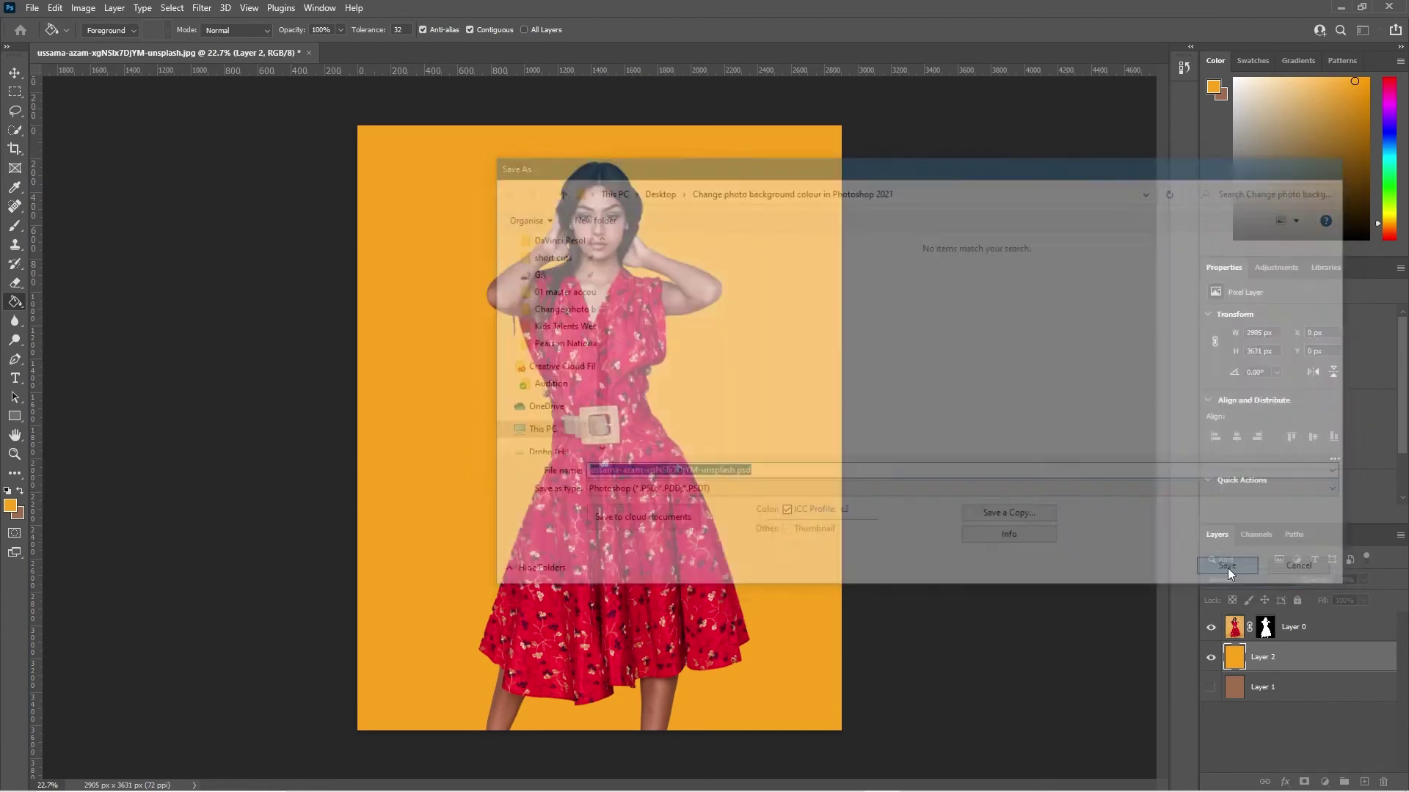
left_click(1083, 227)
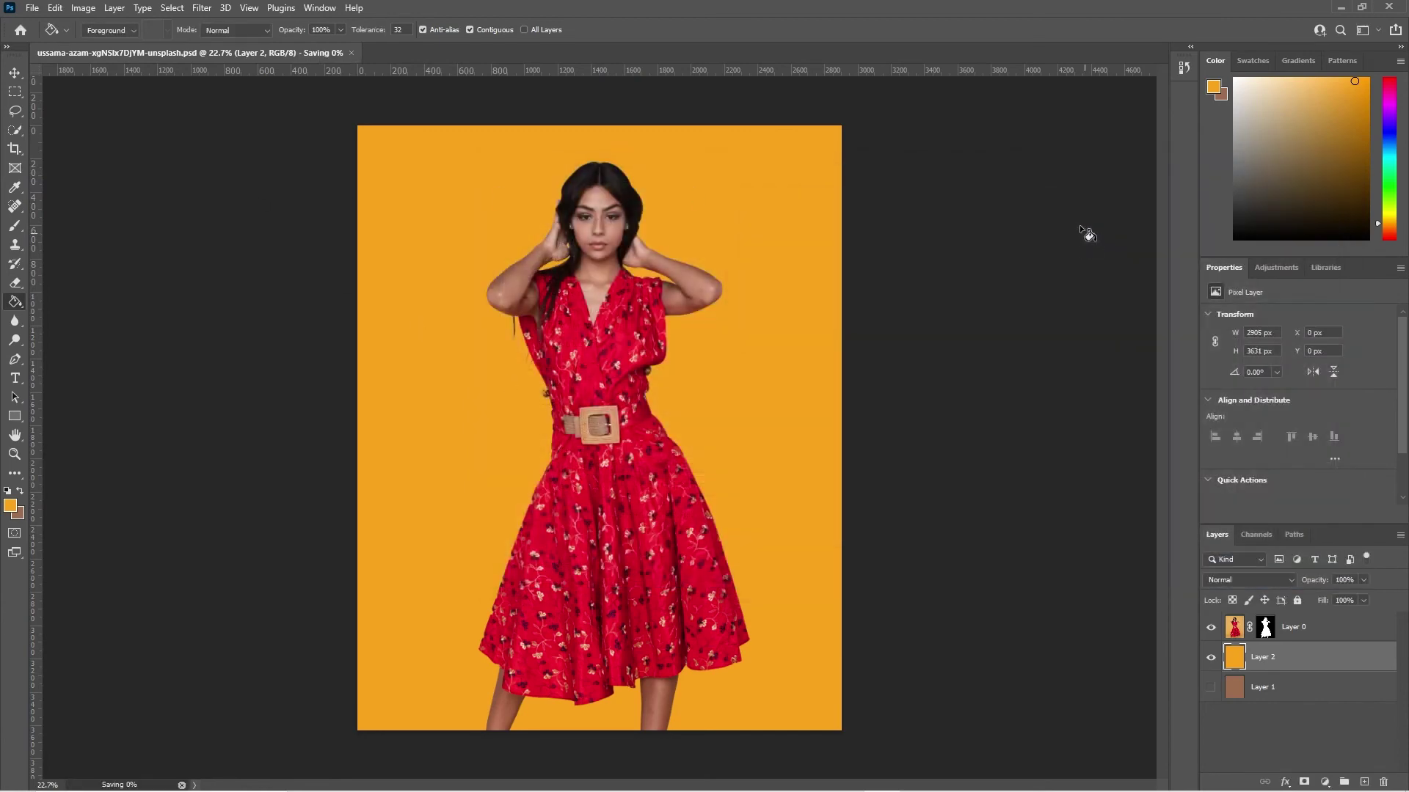
left_click(33, 8)
Export the image as a JPG named change-colour-background
mouse_move(73, 236)
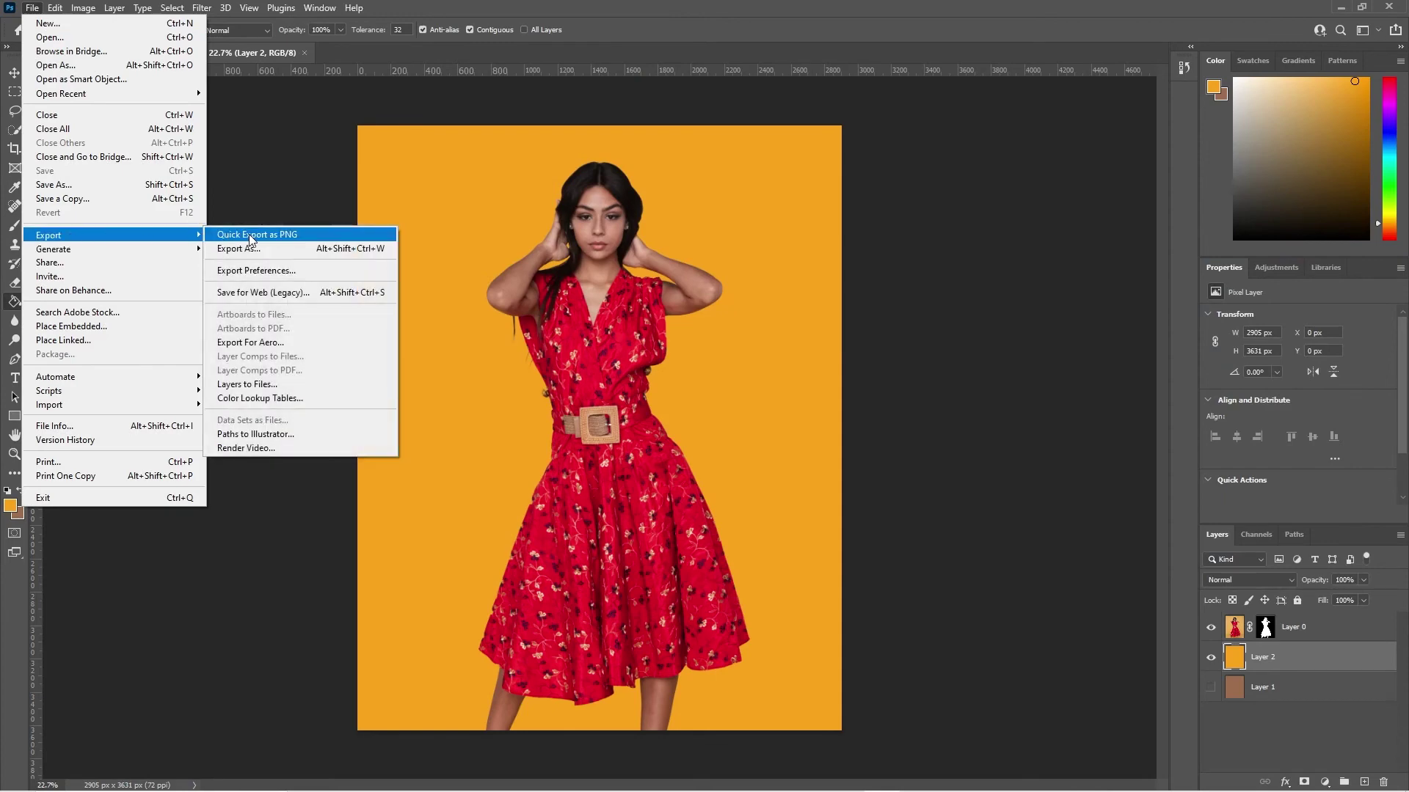
left_click(253, 250)
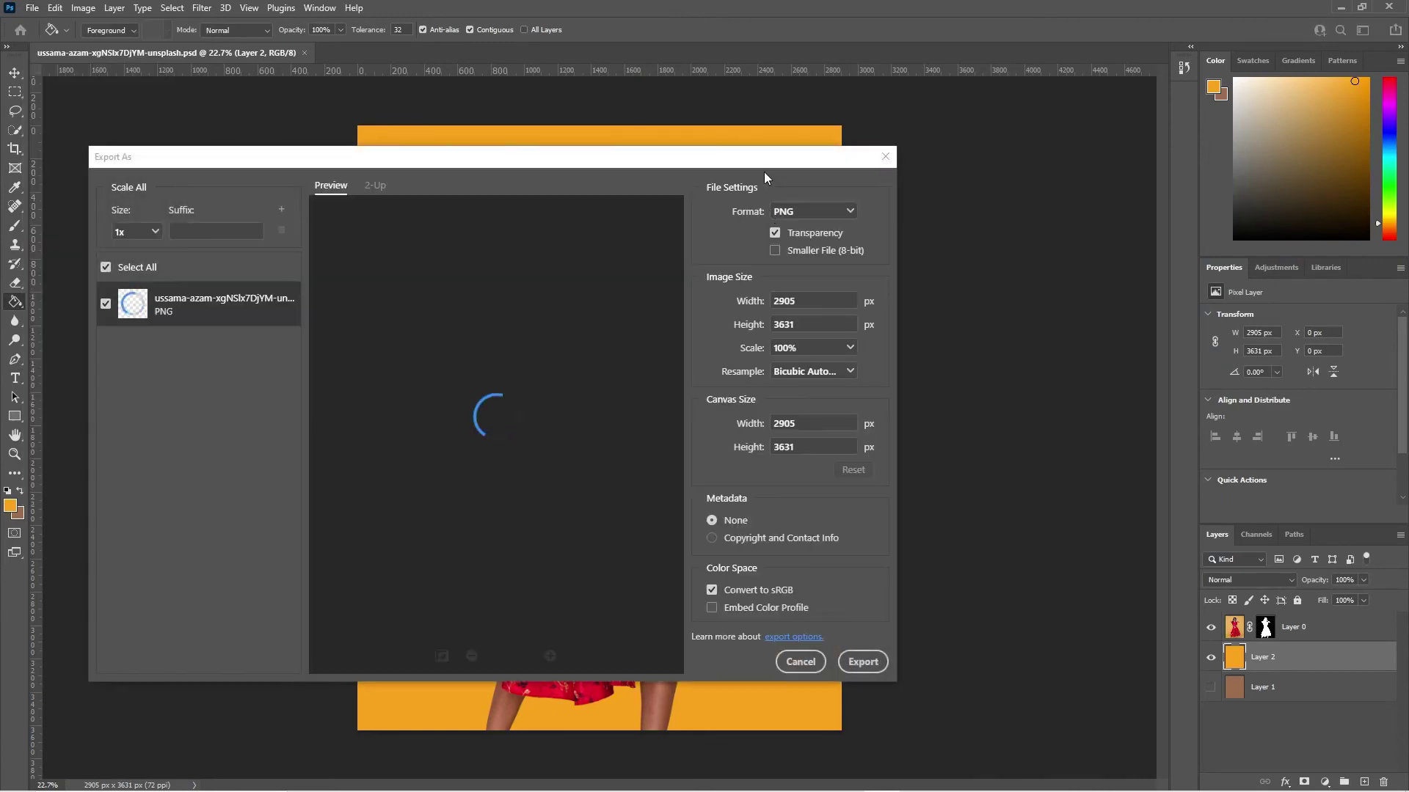
left_click(793, 213)
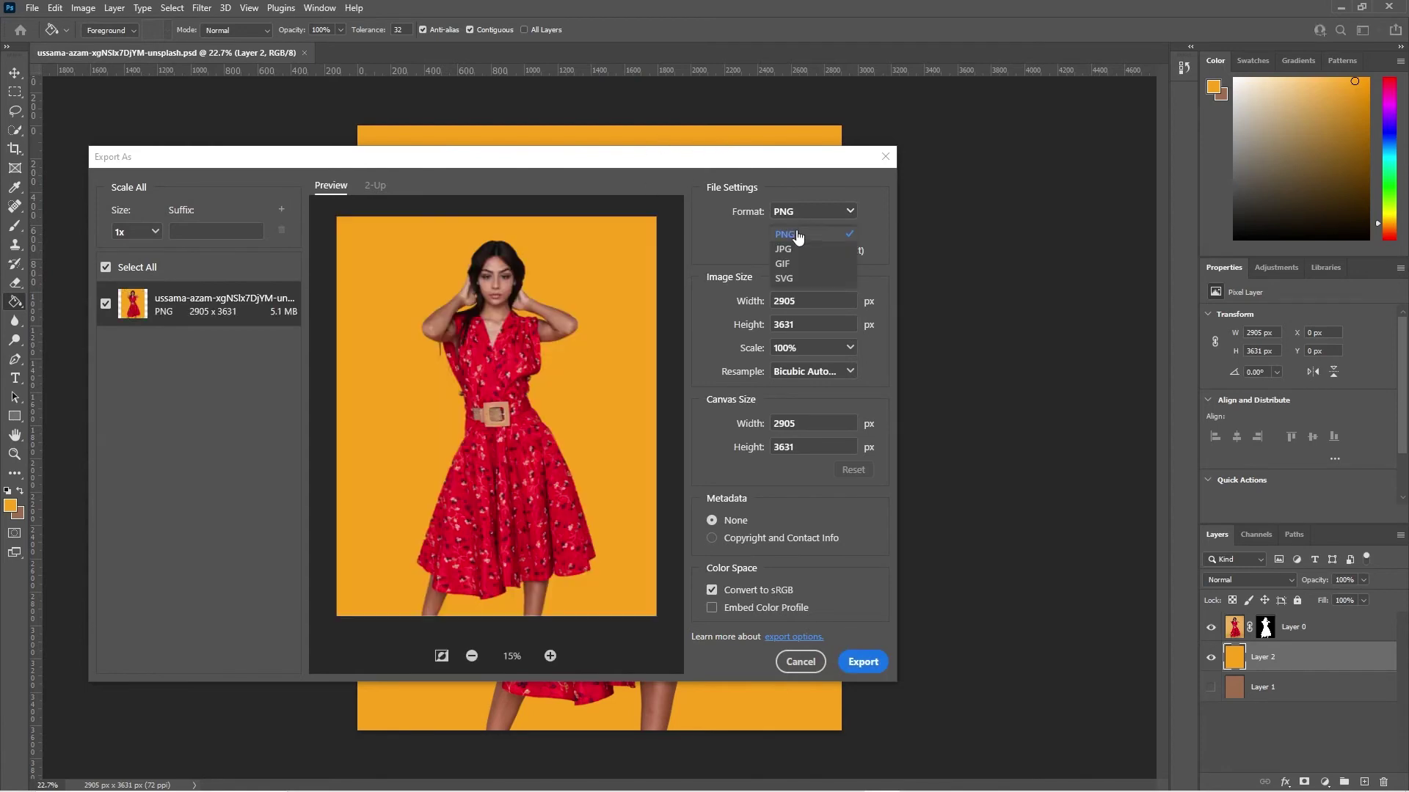
left_click(800, 250)
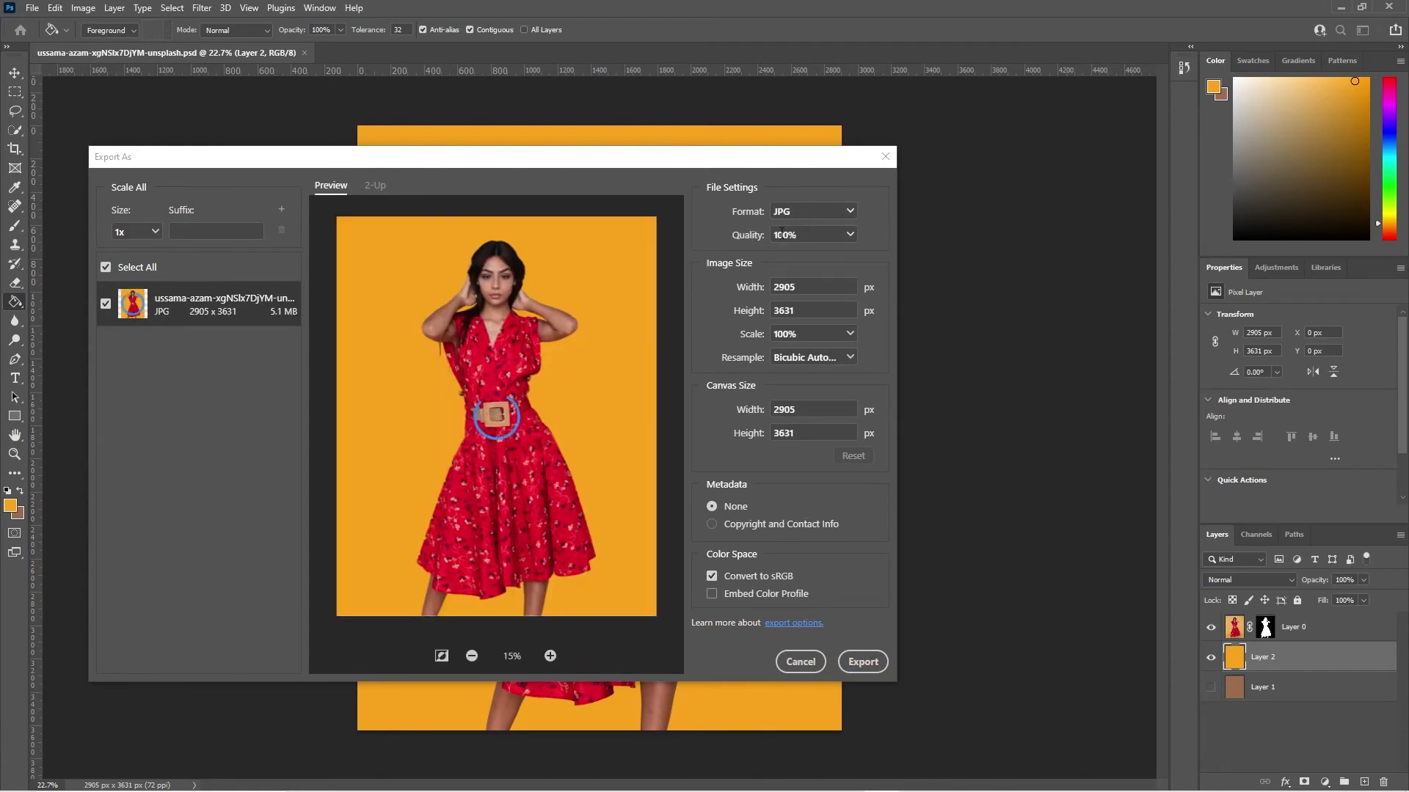
left_click(862, 662)
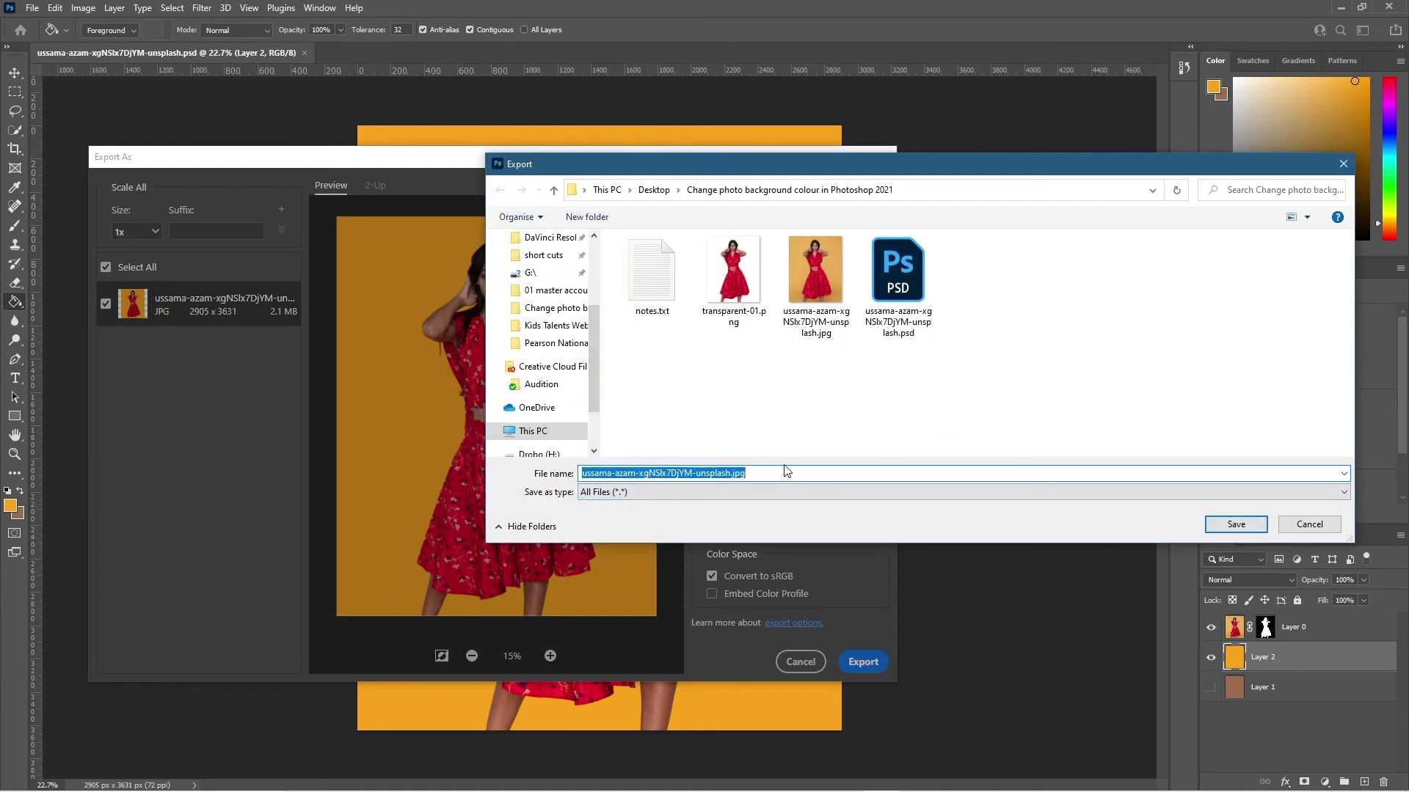
type("change-colour-background")
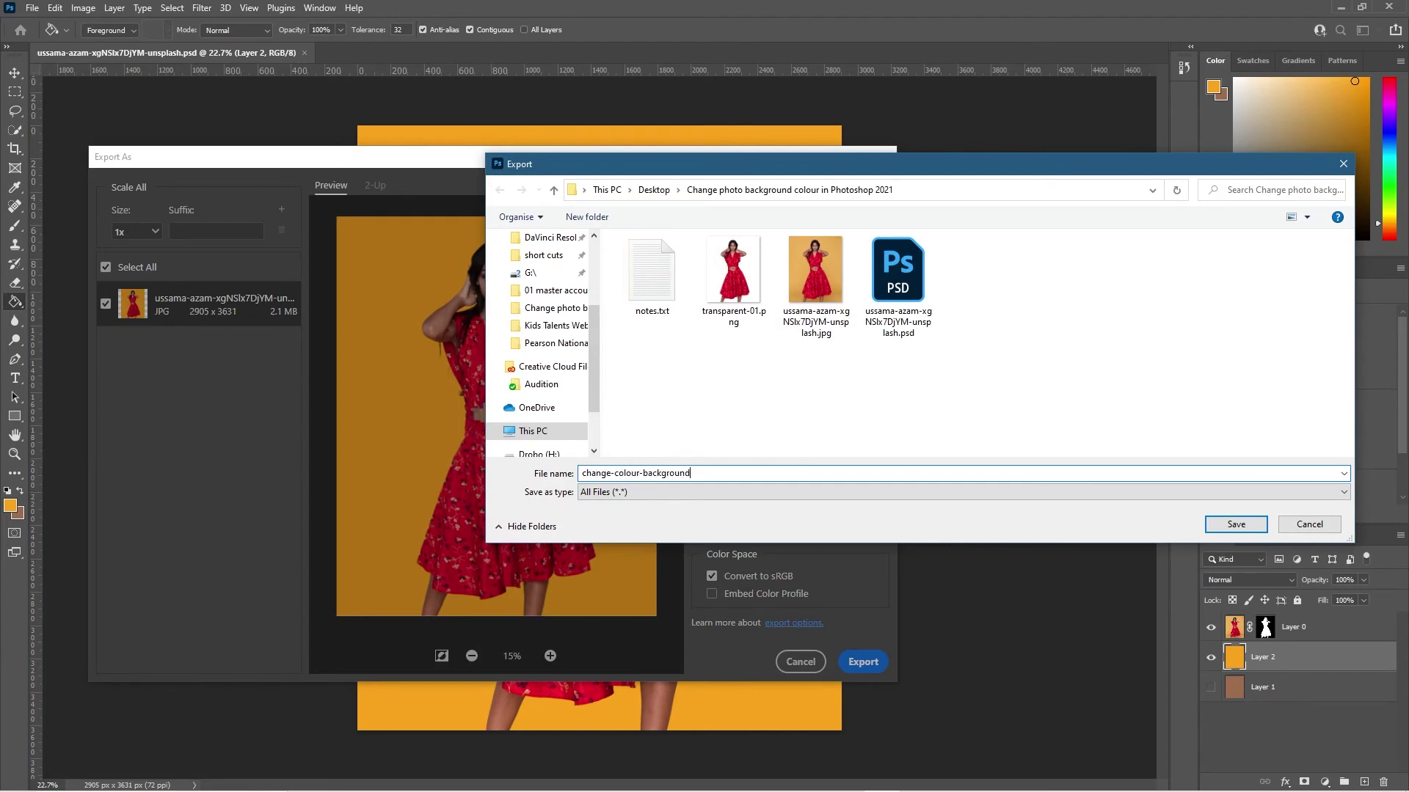
left_click(1236, 524)
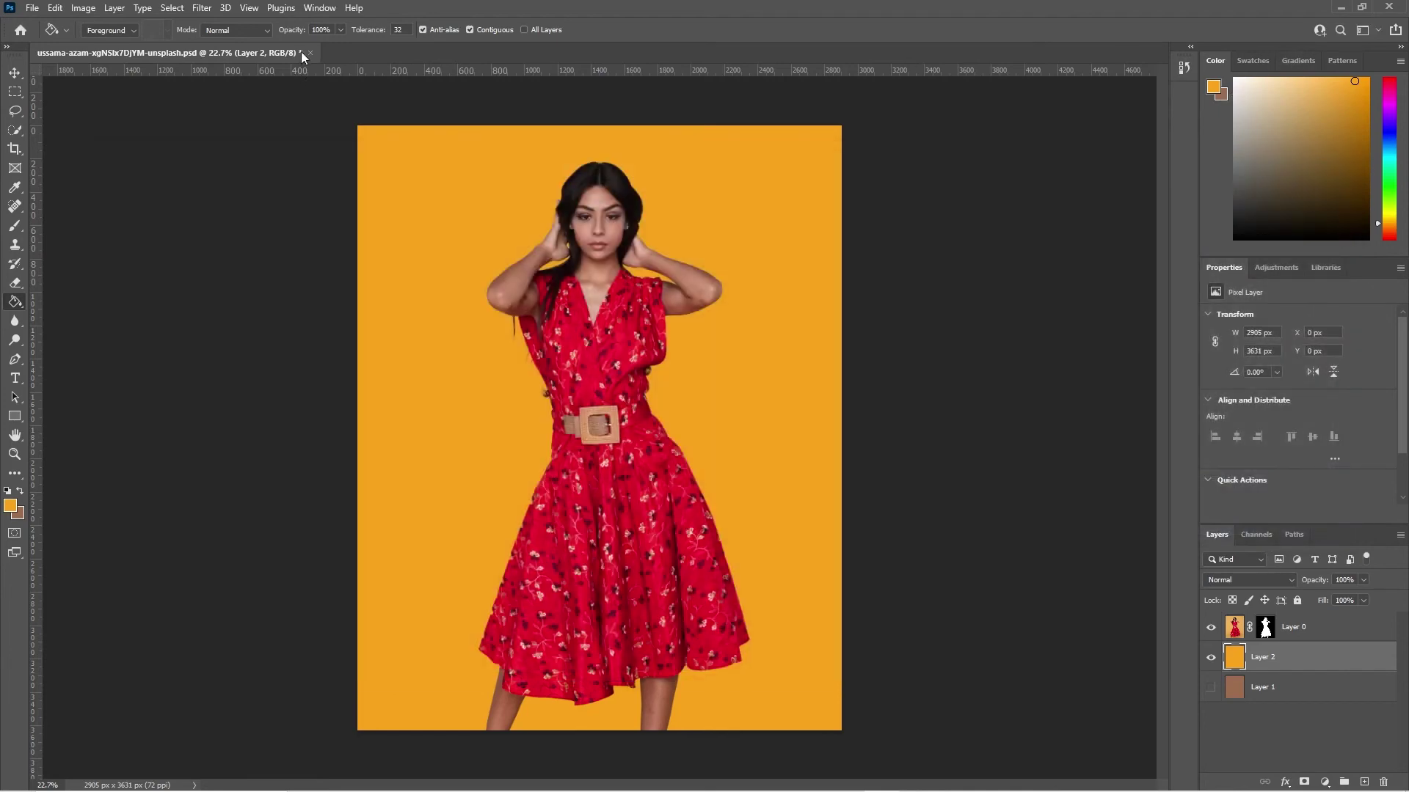
Close the document saving changes, and minimize Photoshop to show the folder
left_click(312, 53)
left_click(644, 304)
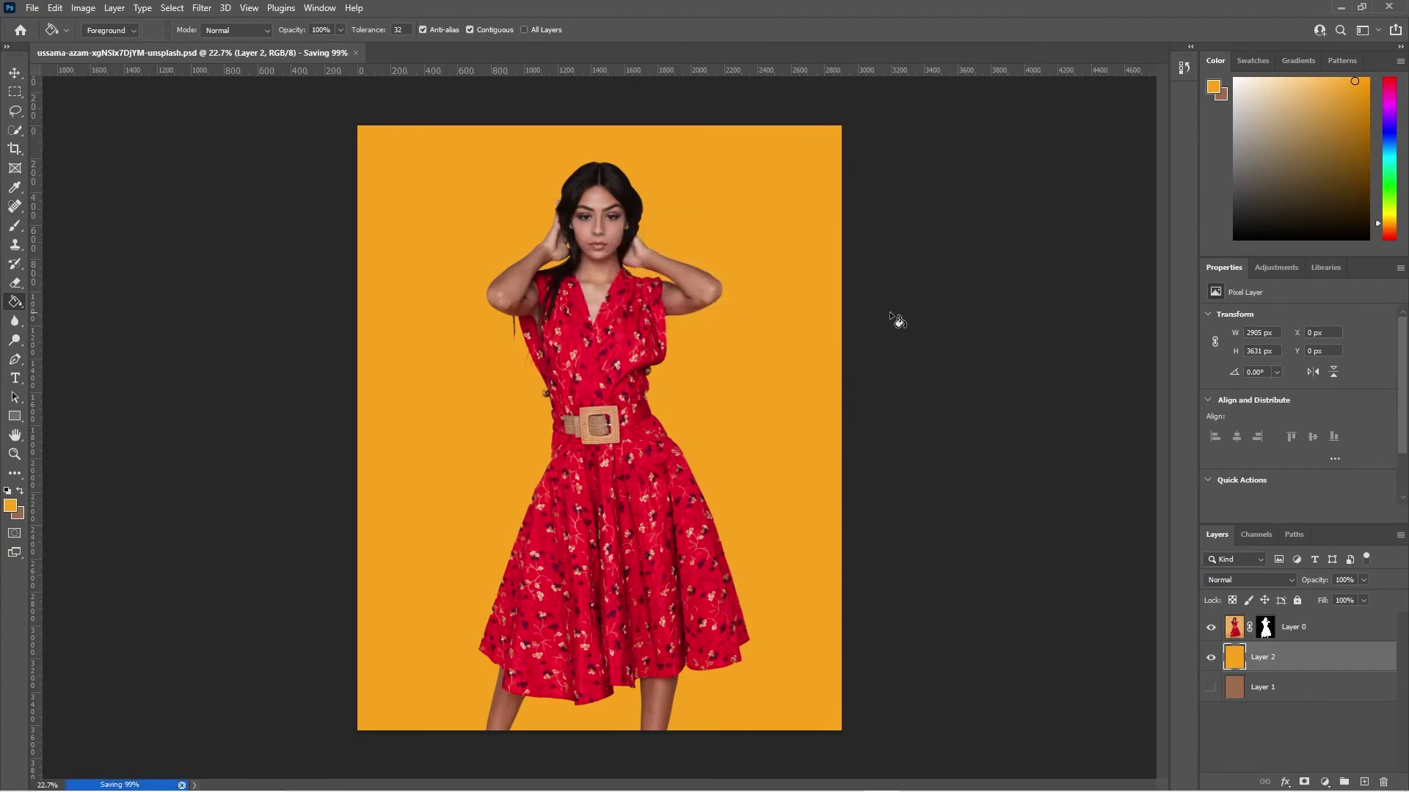
left_click(1341, 7)
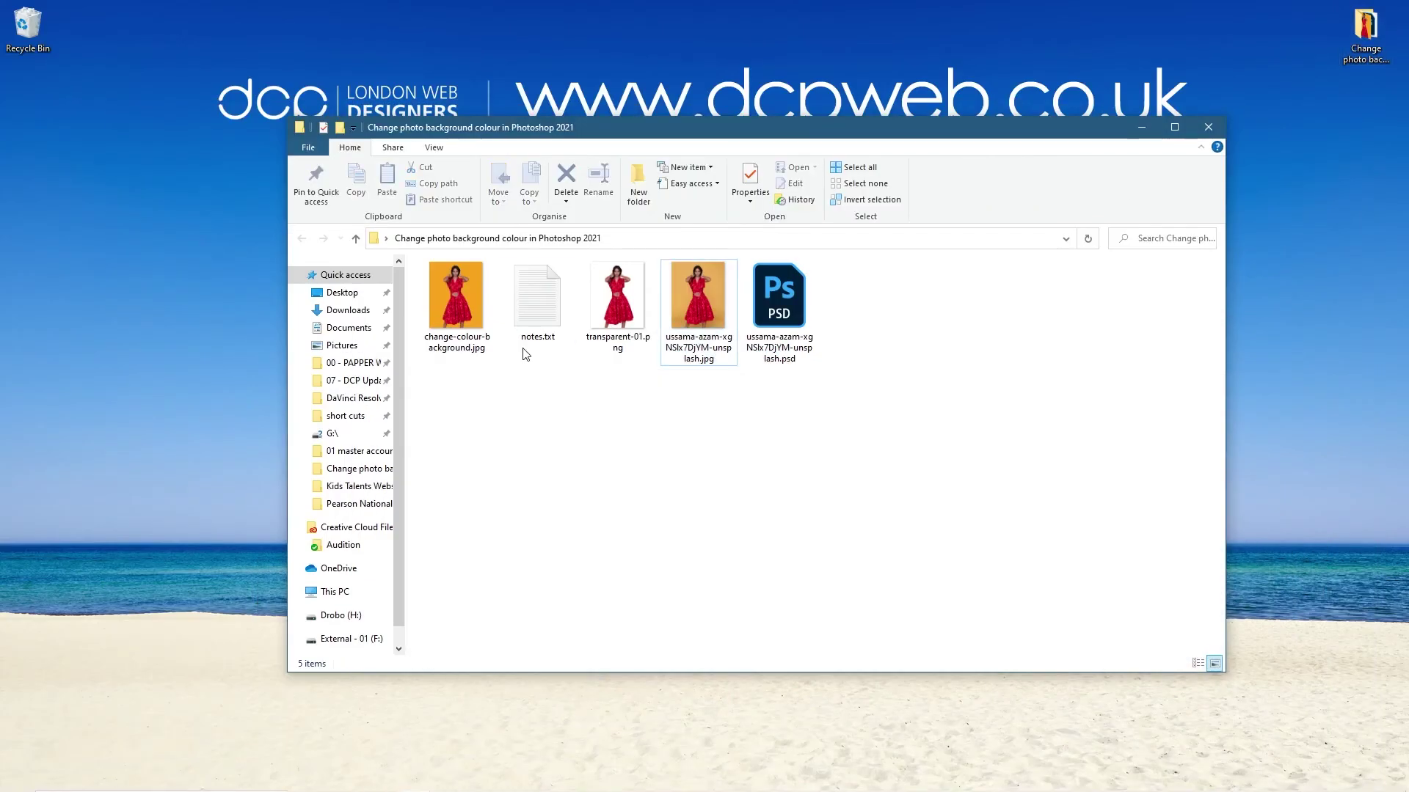
Show the original photo on the left and change-colour-background.jpg on the right in Photos
double_click(702, 324)
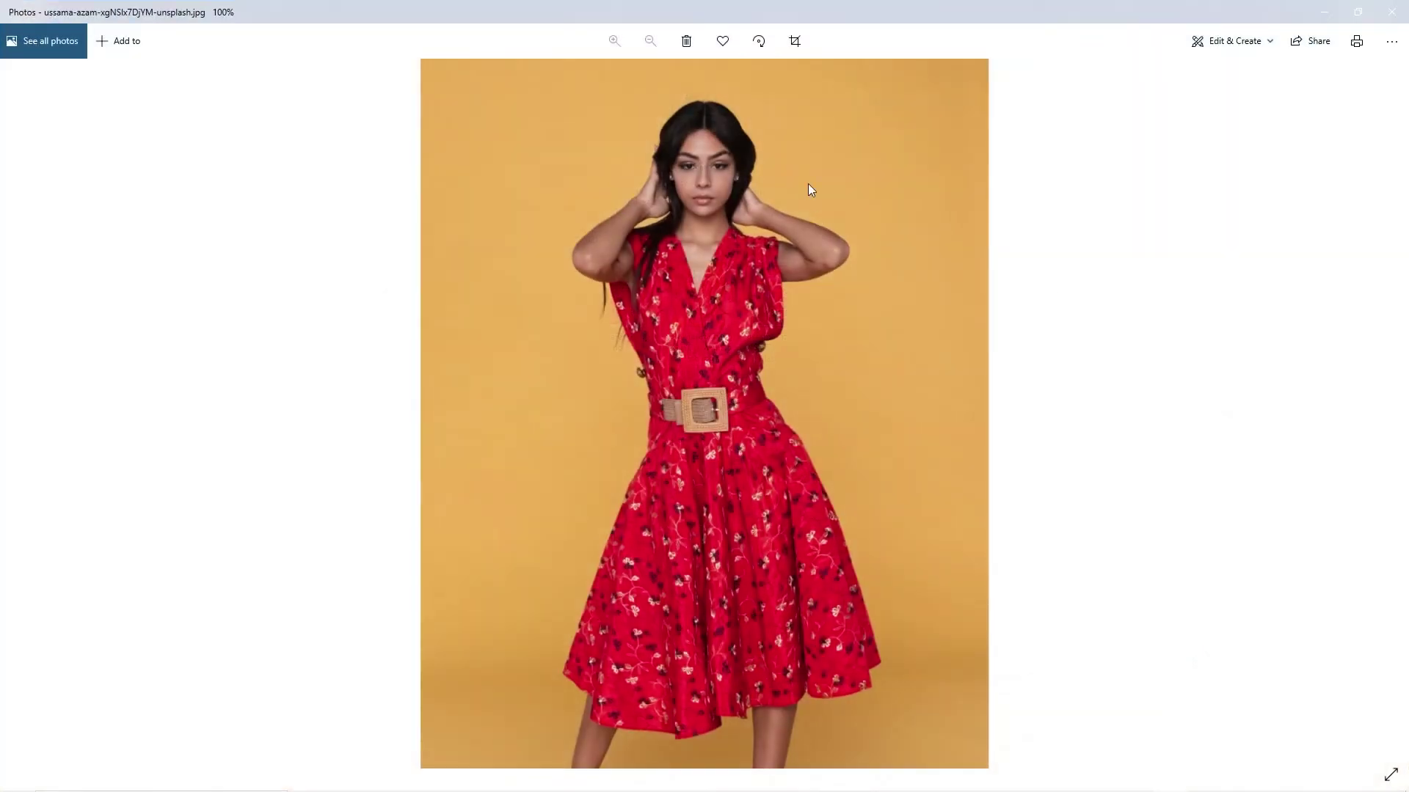
left_click_drag(805, 3, 2, 218)
left_click(361, 230)
left_click(574, 352)
double_click(478, 322)
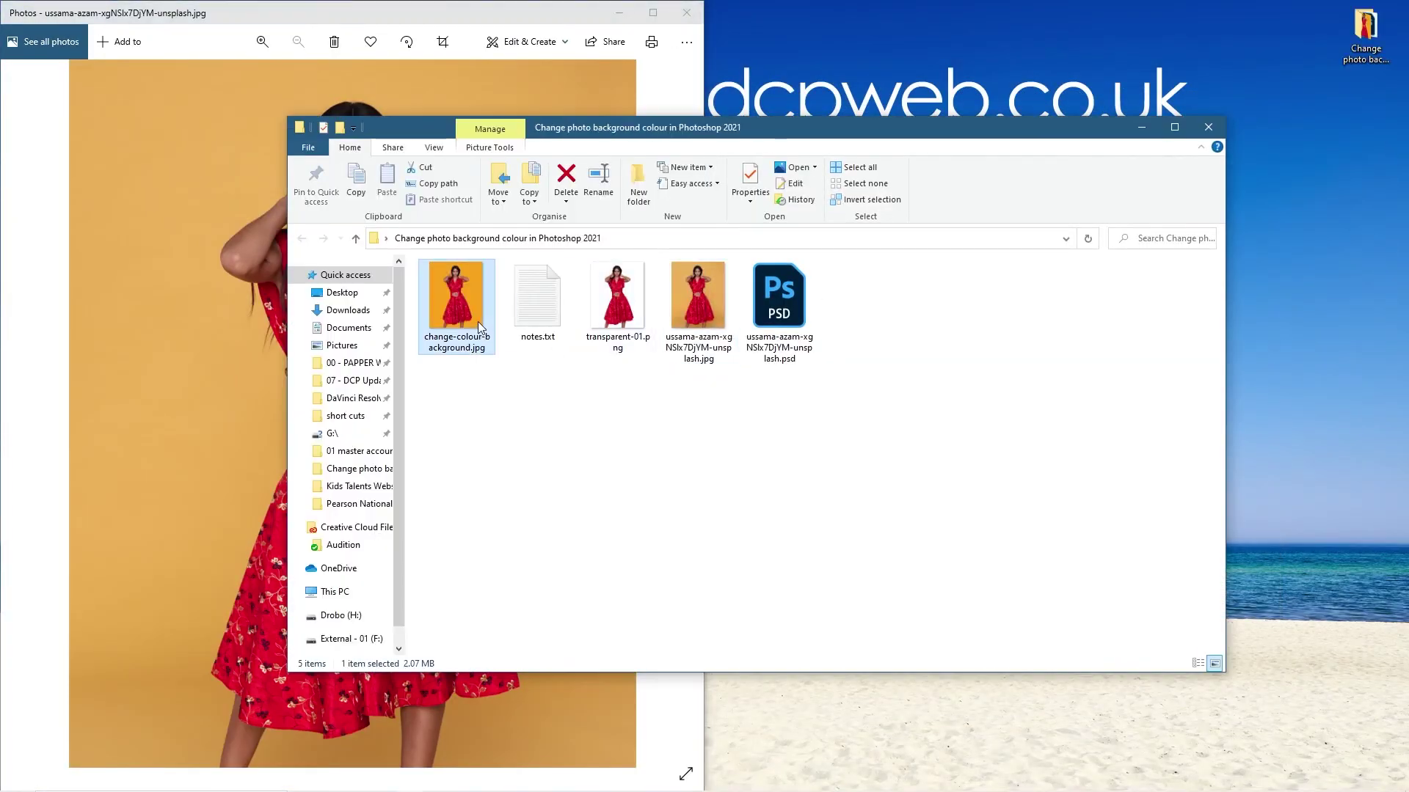
key("super+Right")
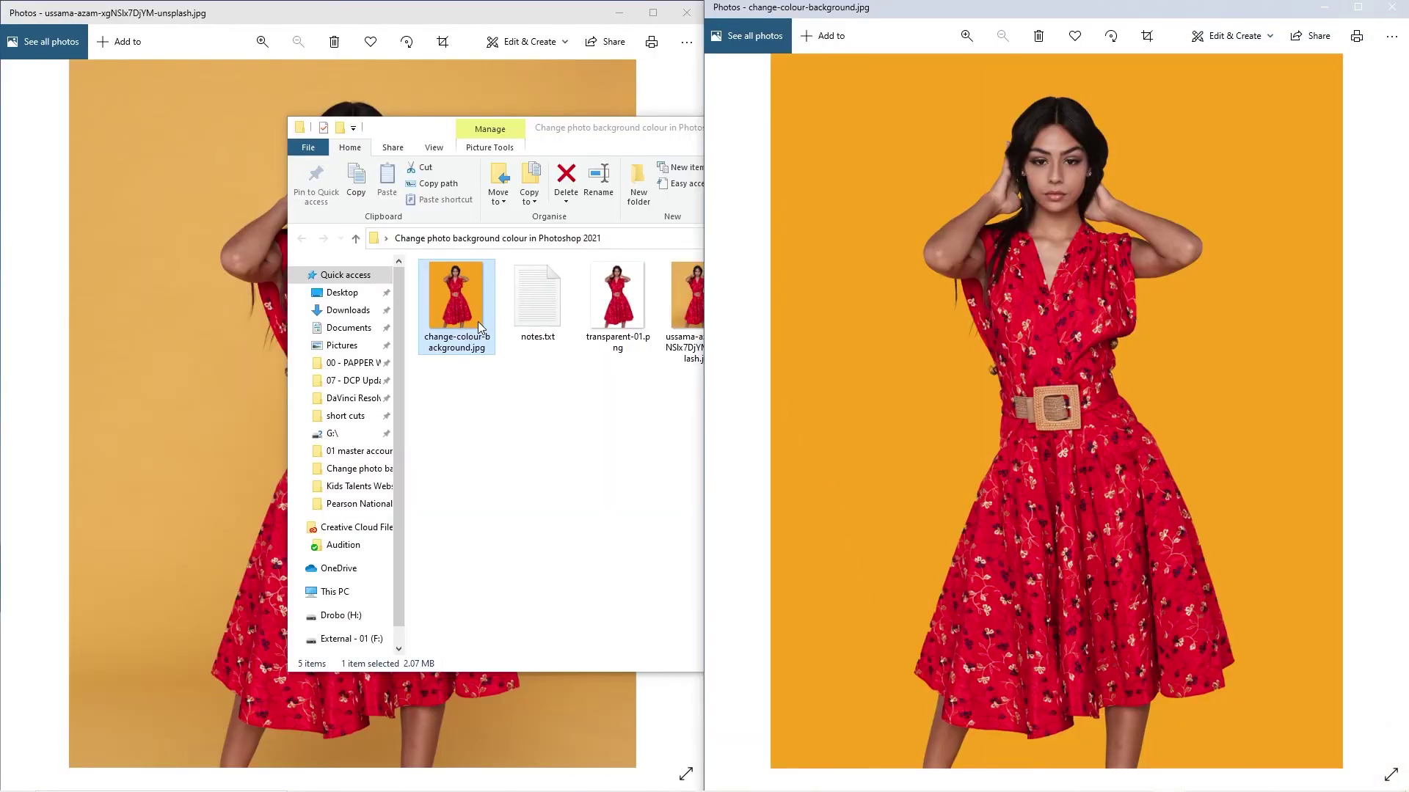
left_click(630, 16)
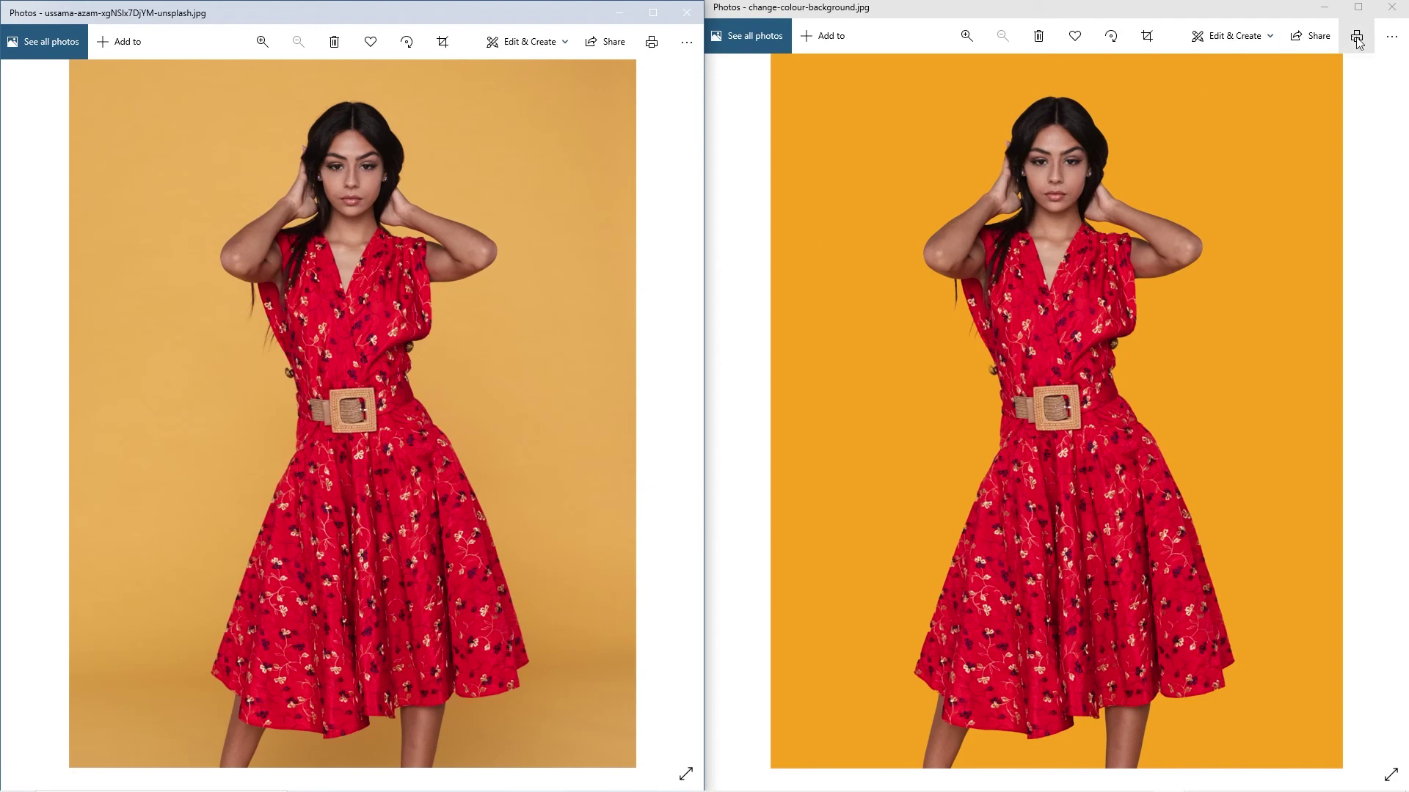
Close the edited image's window and open transparent-01.png in Photos
left_click(1392, 7)
left_click(820, 377)
double_click(622, 323)
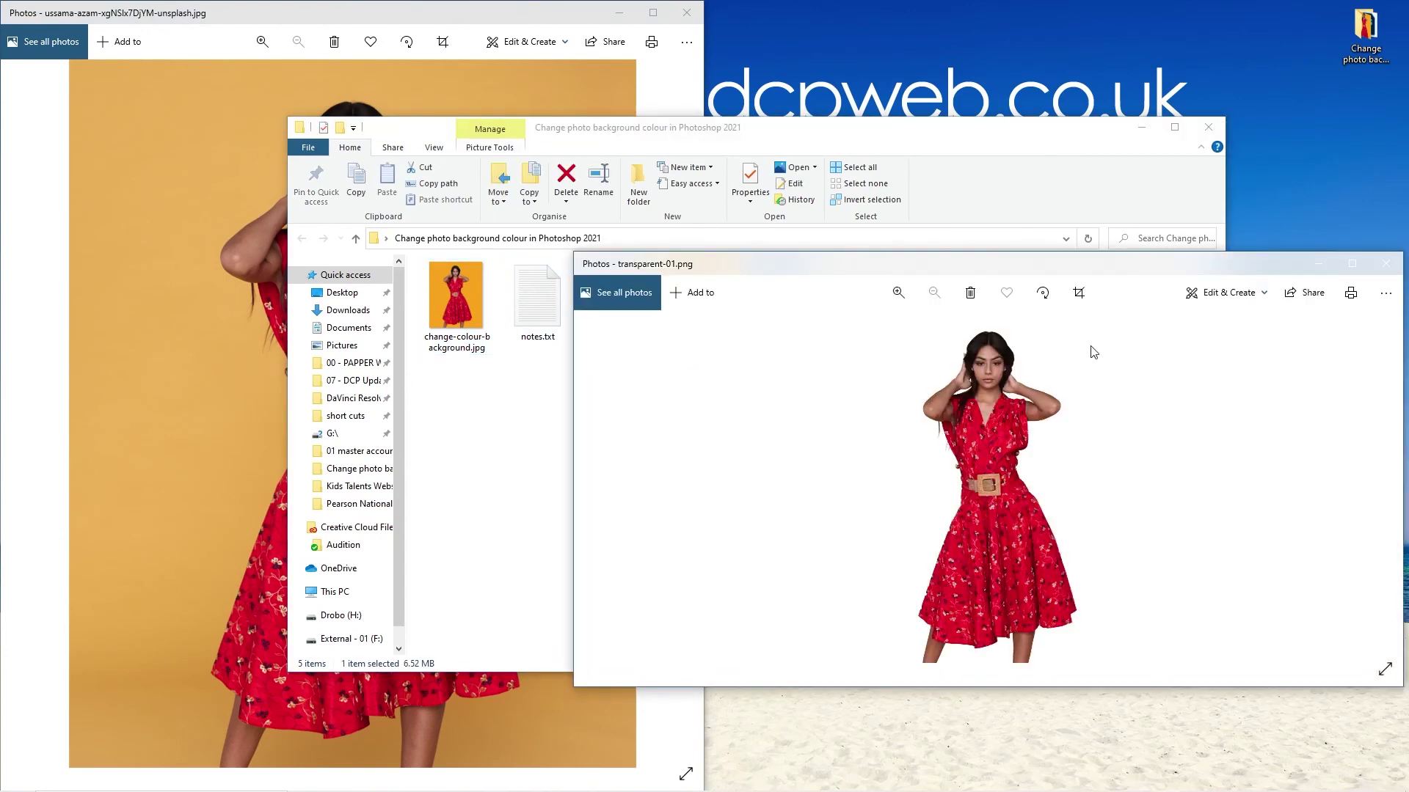
Maximize transparent-01.png, then close it, File Explorer, and the original photo window
left_click(1352, 264)
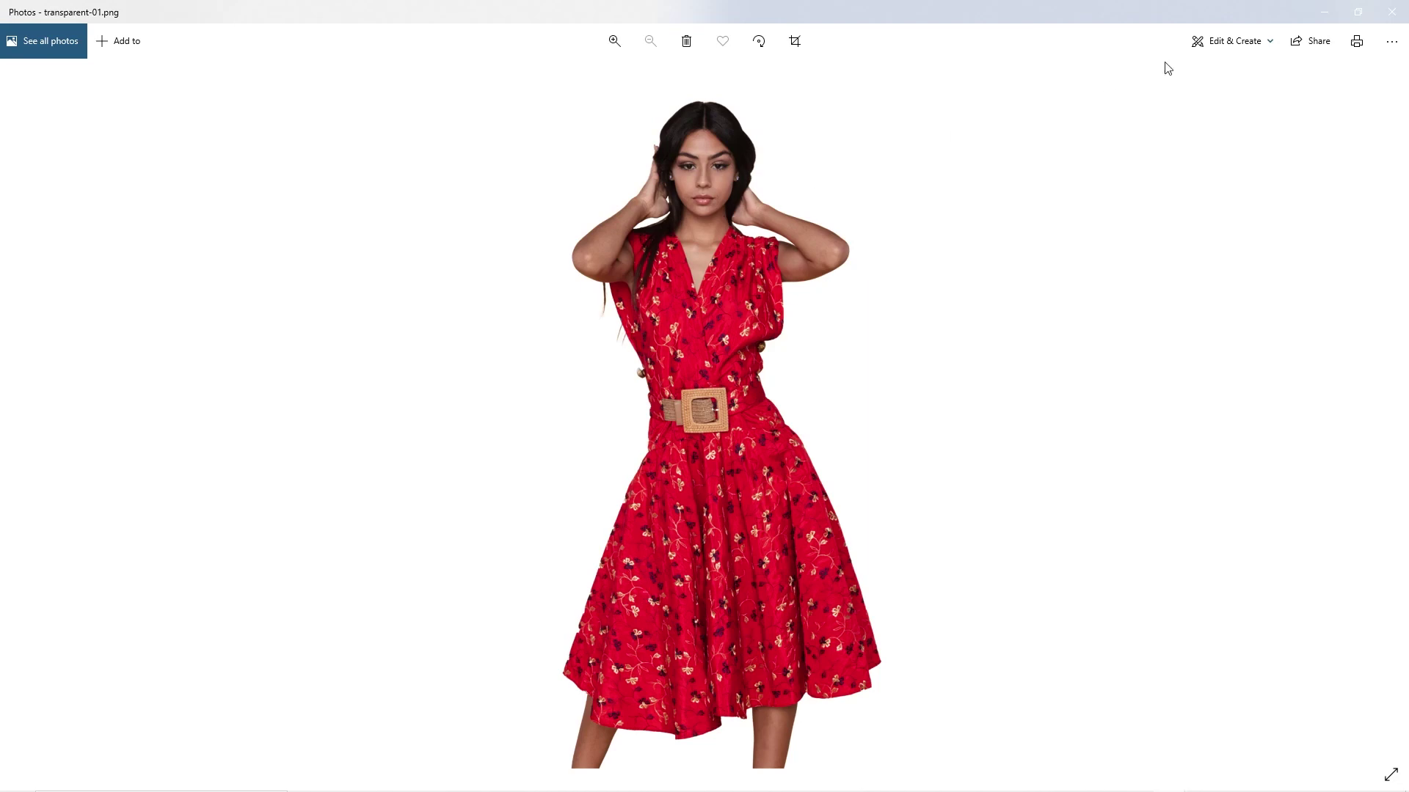
left_click(1392, 12)
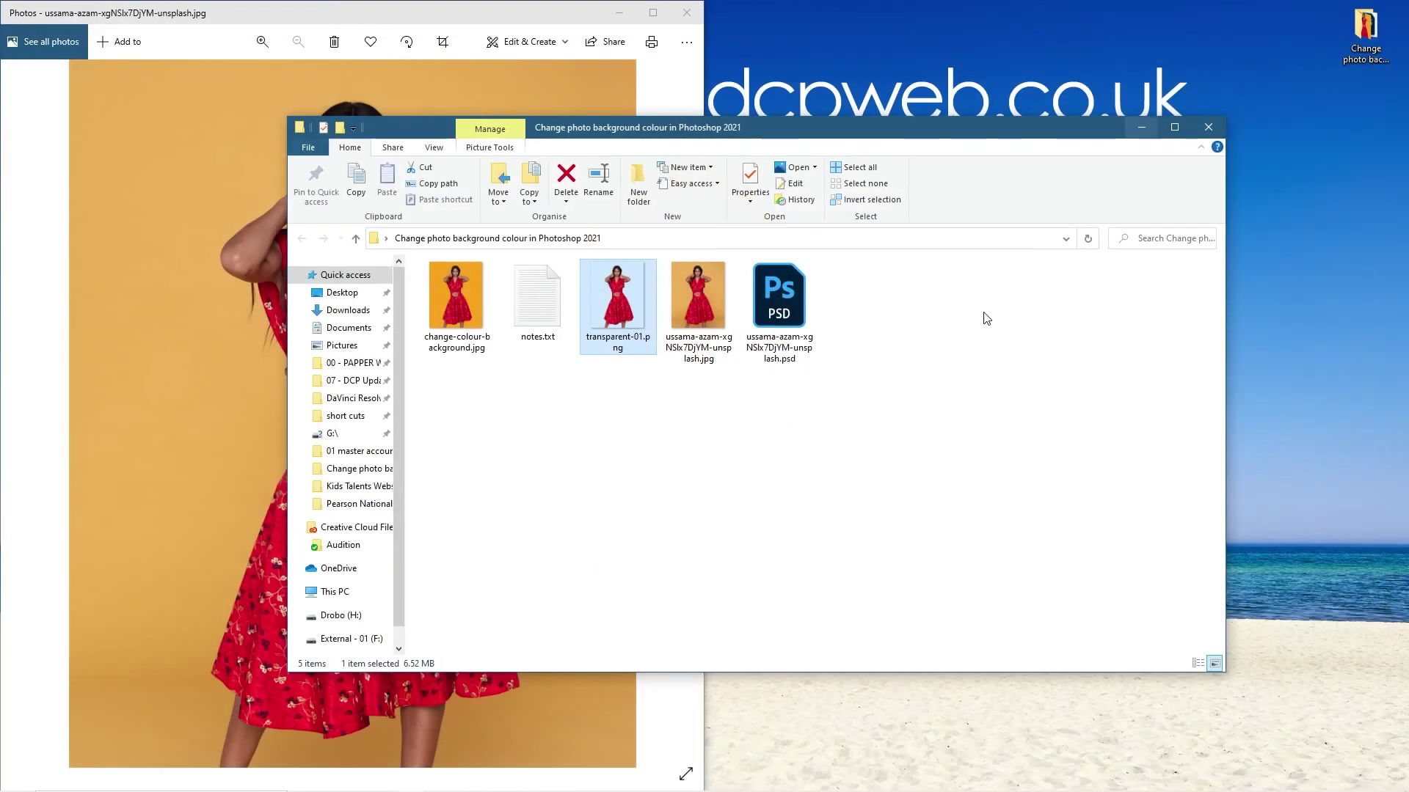
left_click(1209, 127)
left_click(686, 13)
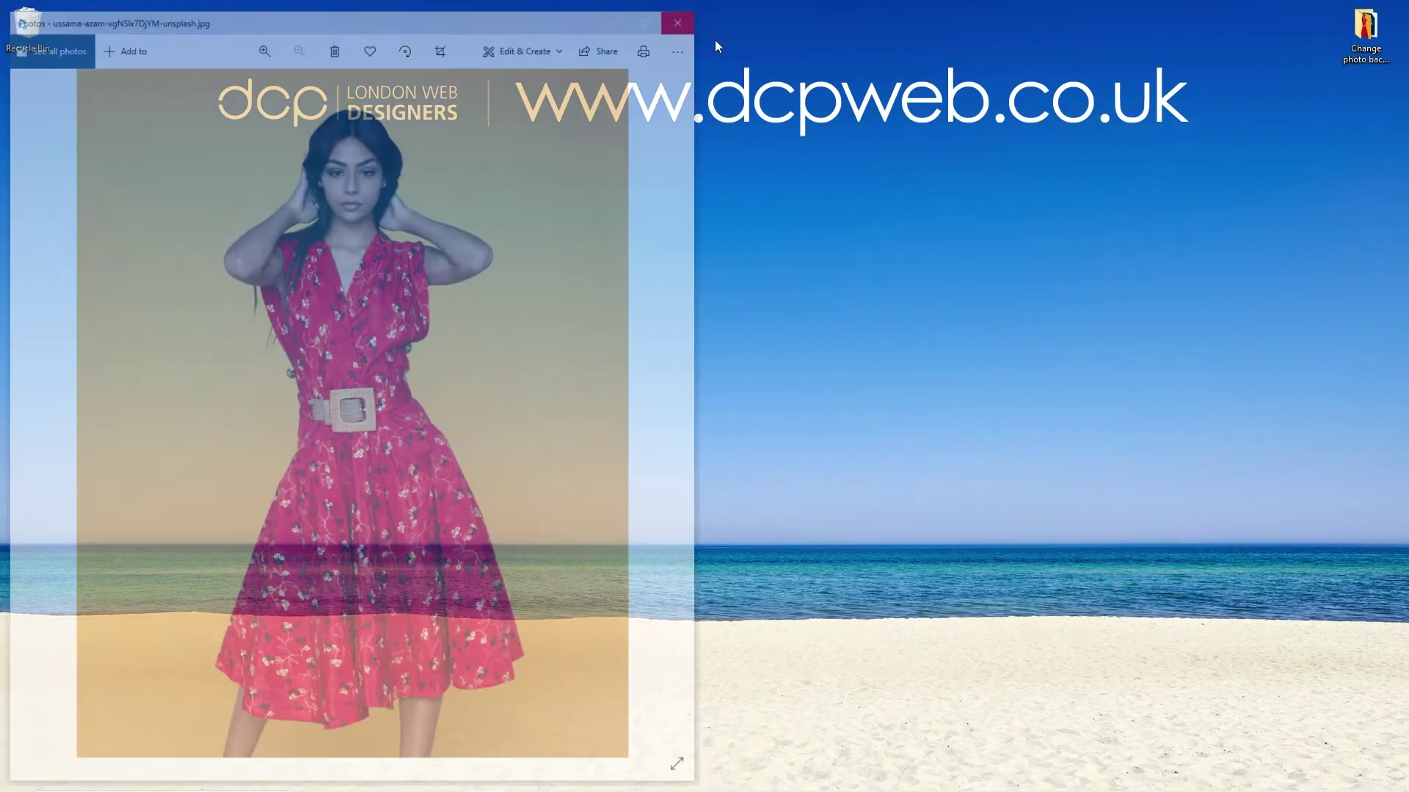